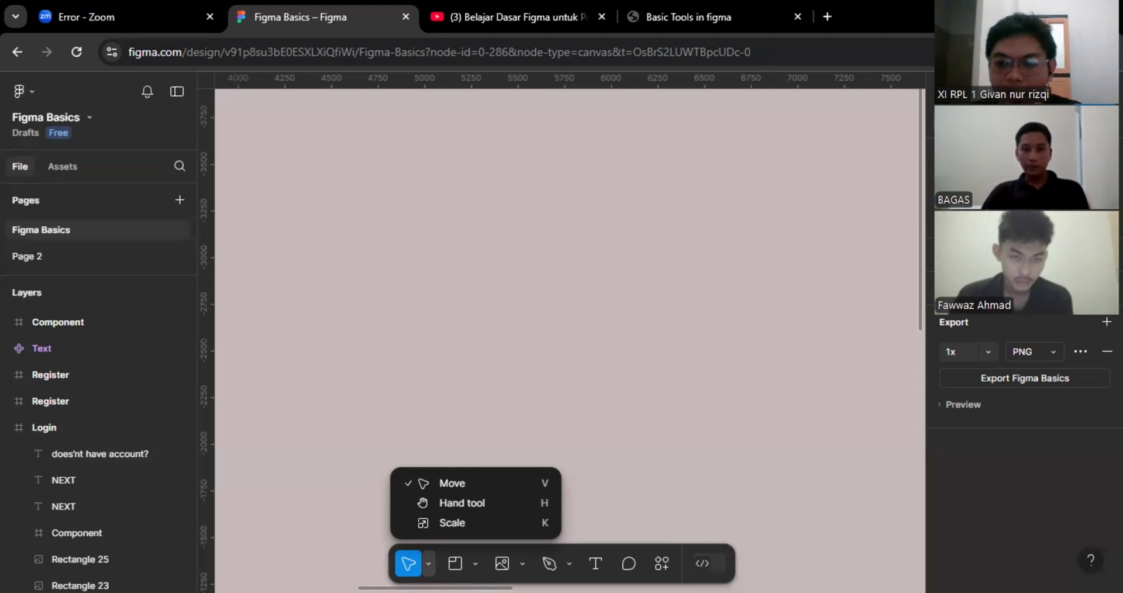
Change the page's canvas background colour to a strong red.
{"action": "key", "text": "Escape"}
{"action": "left_click", "coordinate": [949, 185]}
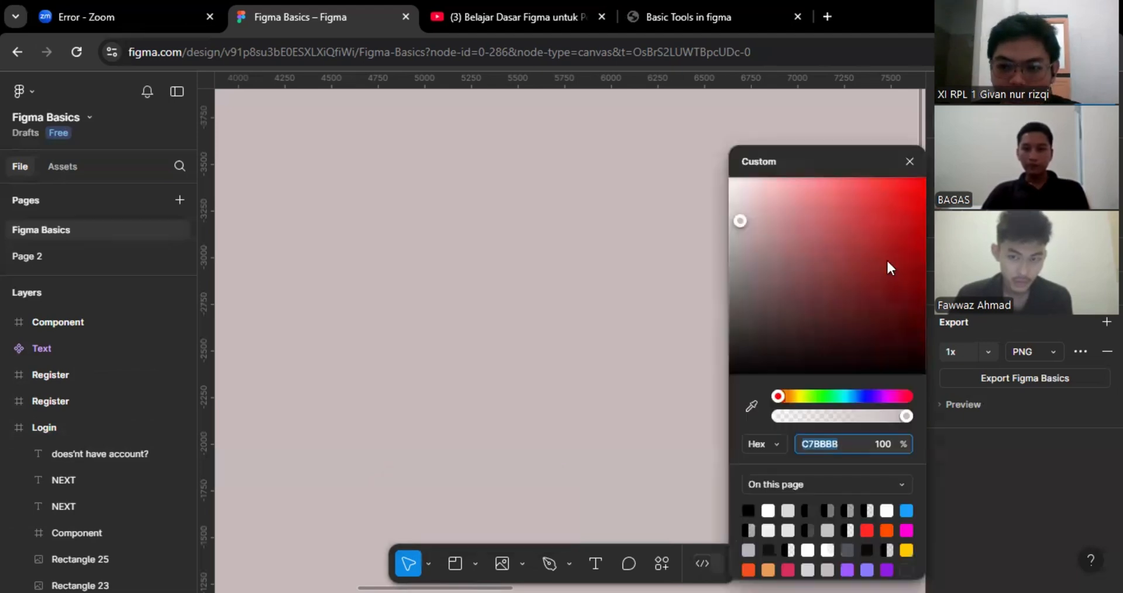
{"action": "left_click_drag", "start_coordinate": [779, 309], "coordinate": [914, 186]}
{"action": "left_click", "coordinate": [909, 163]}
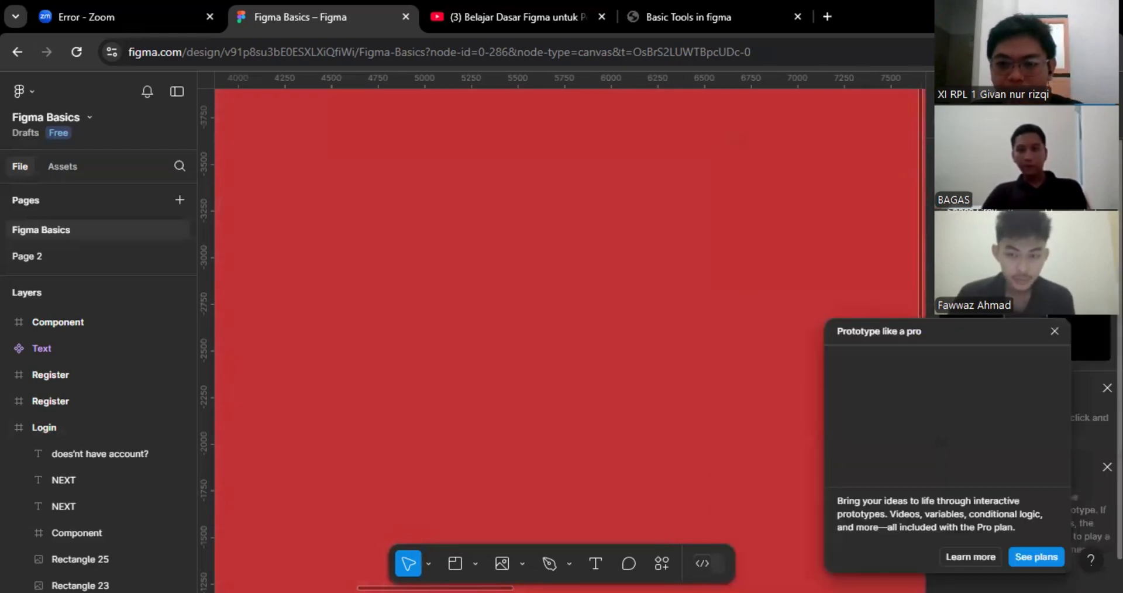
Dismiss the prototyping promotion, review the device presets for the prototype, and return to the page's design settings.
{"action": "left_click", "coordinate": [1055, 332]}
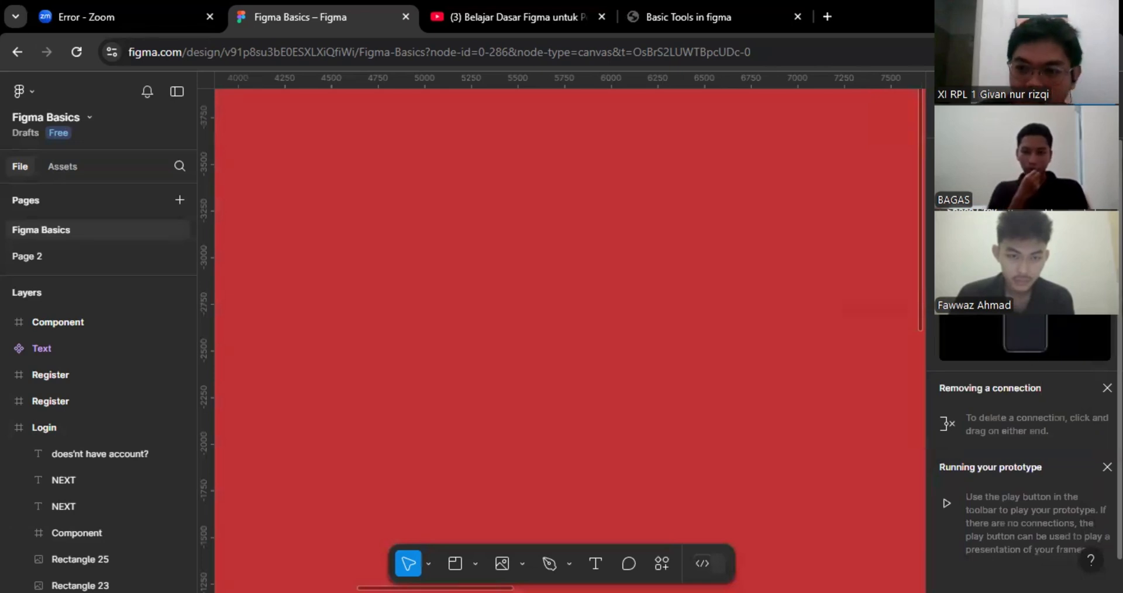
{"action": "left_click", "coordinate": [1021, 185]}
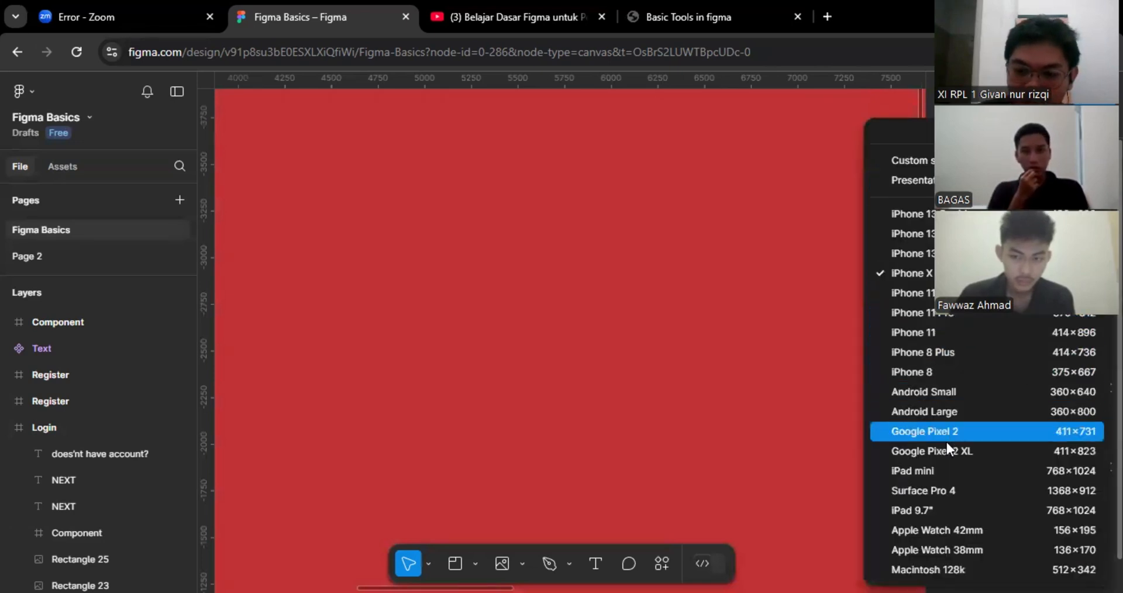
{"action": "scroll", "coordinate": [964, 512], "scroll_direction": "up", "scroll_amount": 5}
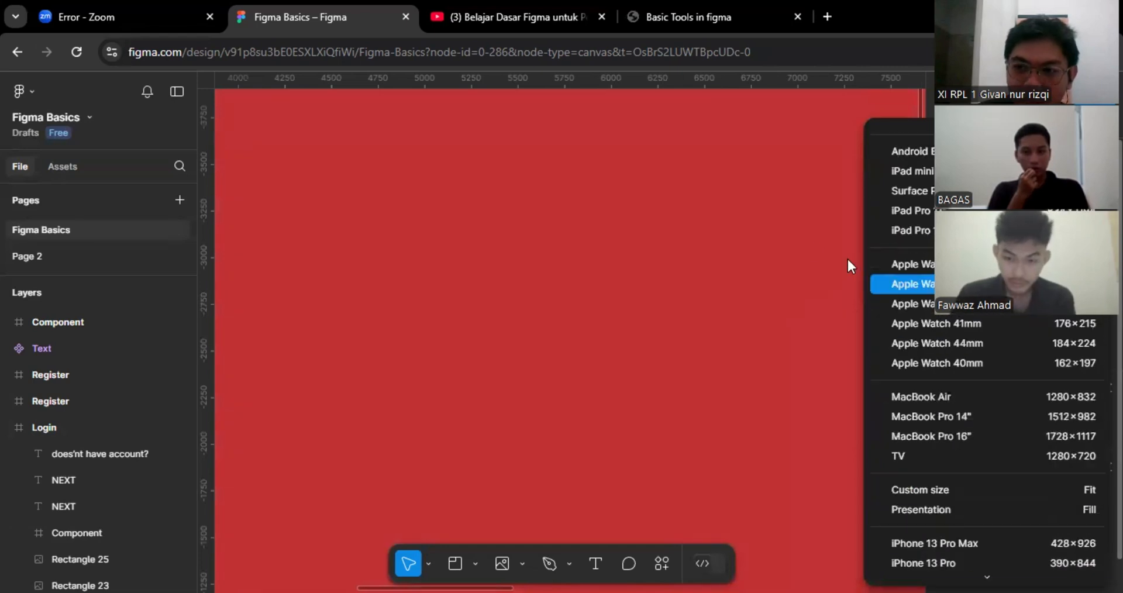
{"action": "left_click", "coordinate": [788, 178]}
{"action": "left_click", "coordinate": [957, 123]}
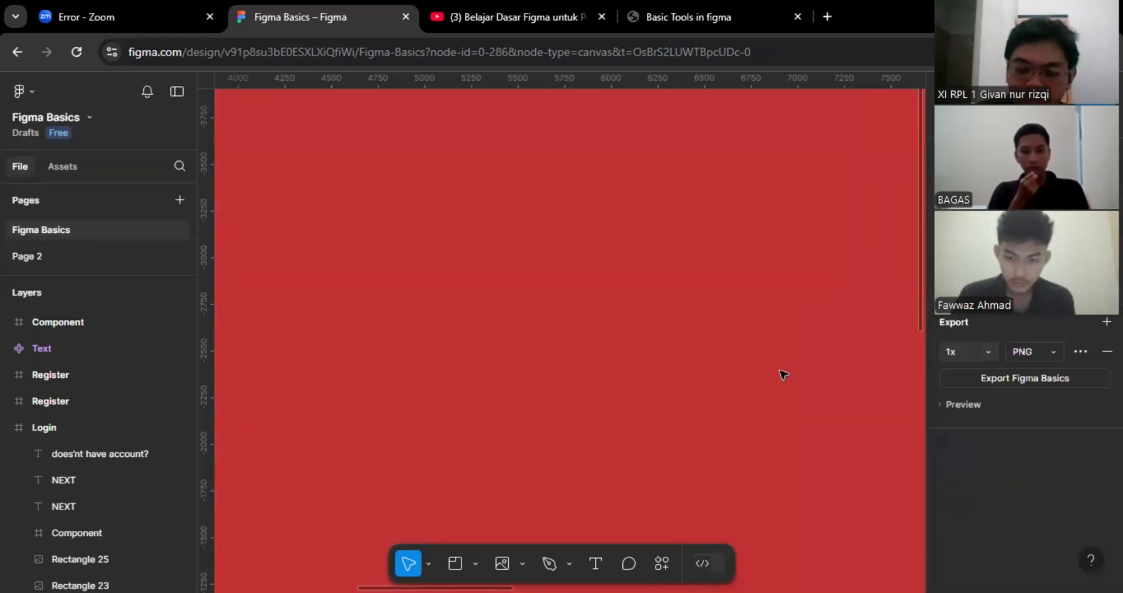
Bring the Desktop - 1 and Desktop - 2 frames fully into view on the canvas using the Hand tool.
{"action": "left_click", "coordinate": [429, 563]}
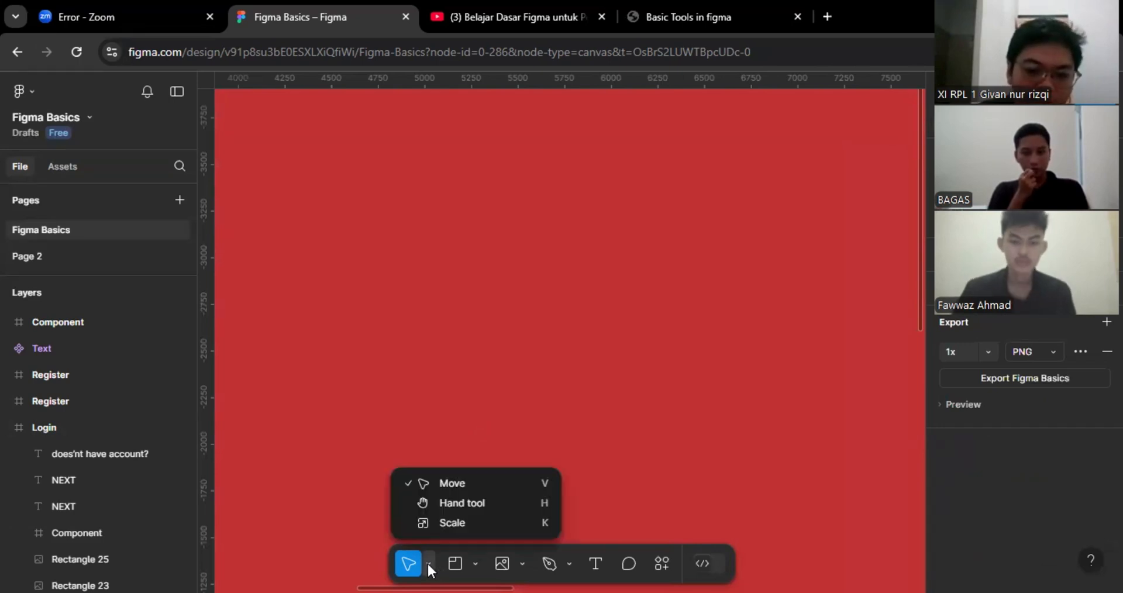
{"action": "left_click", "coordinate": [427, 562]}
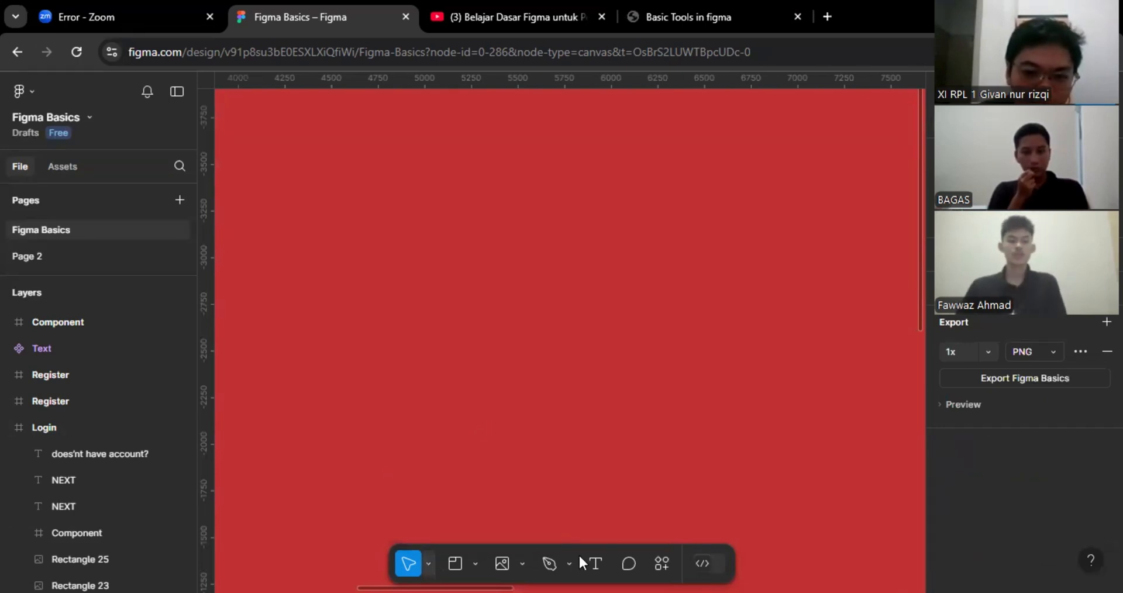
{"action": "left_click", "coordinate": [429, 564]}
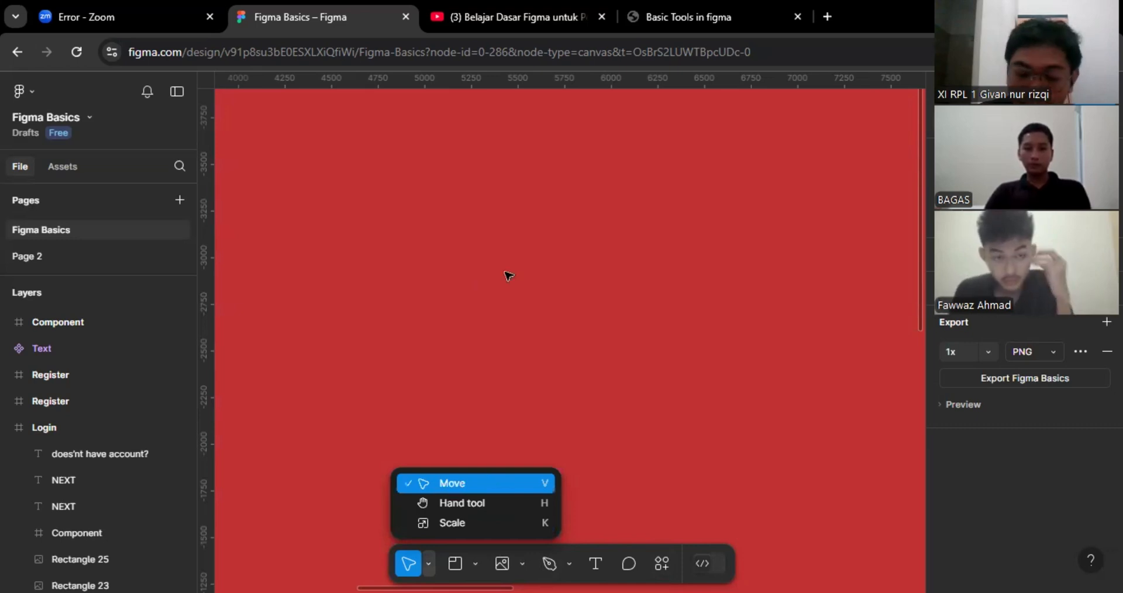
{"action": "scroll", "coordinate": [561, 266], "scroll_direction": "down", "scroll_amount": 3}
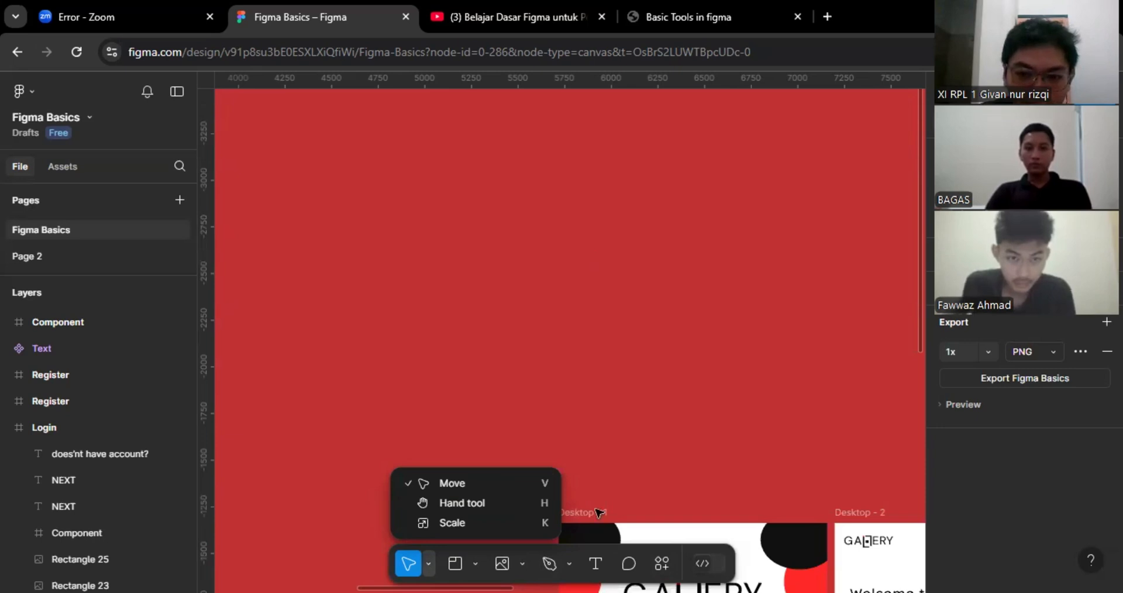
{"action": "scroll", "coordinate": [480, 490], "scroll_direction": "down", "scroll_amount": 8}
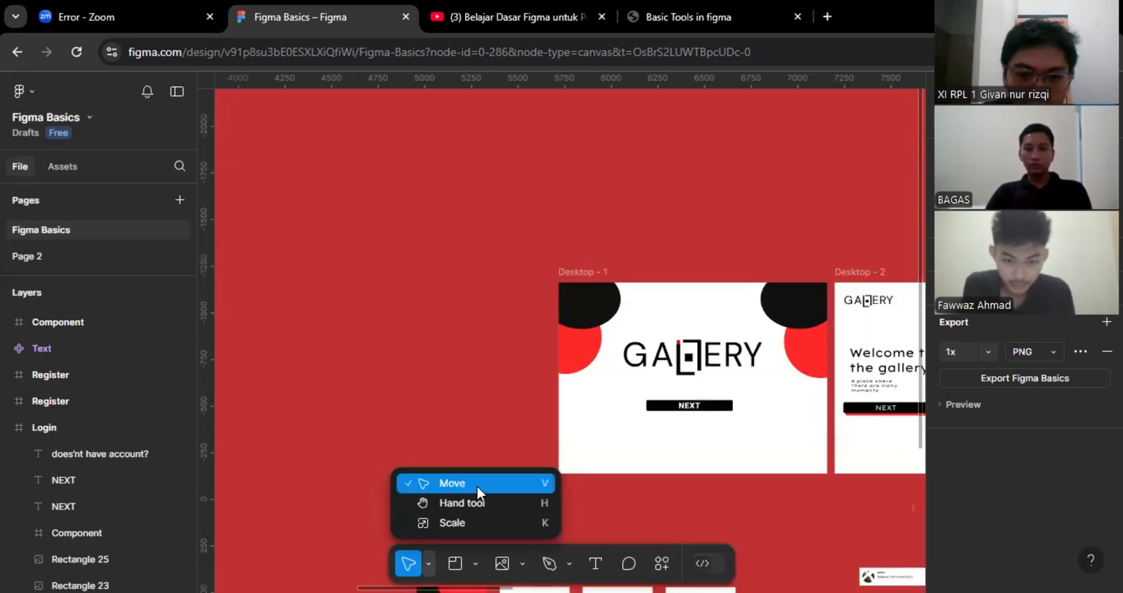
{"action": "left_click", "coordinate": [701, 451]}
{"action": "left_click", "coordinate": [427, 565]}
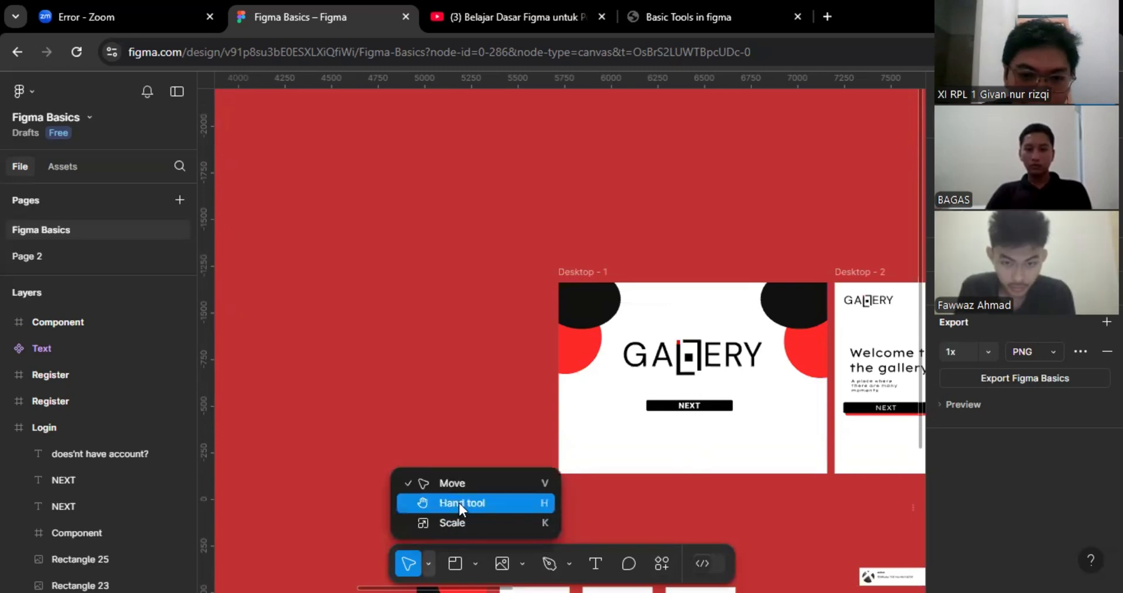
{"action": "left_click", "coordinate": [479, 479]}
{"action": "left_click_drag", "start_coordinate": [674, 453], "coordinate": [498, 414]}
{"action": "left_click", "coordinate": [429, 565]}
{"action": "left_click", "coordinate": [468, 504]}
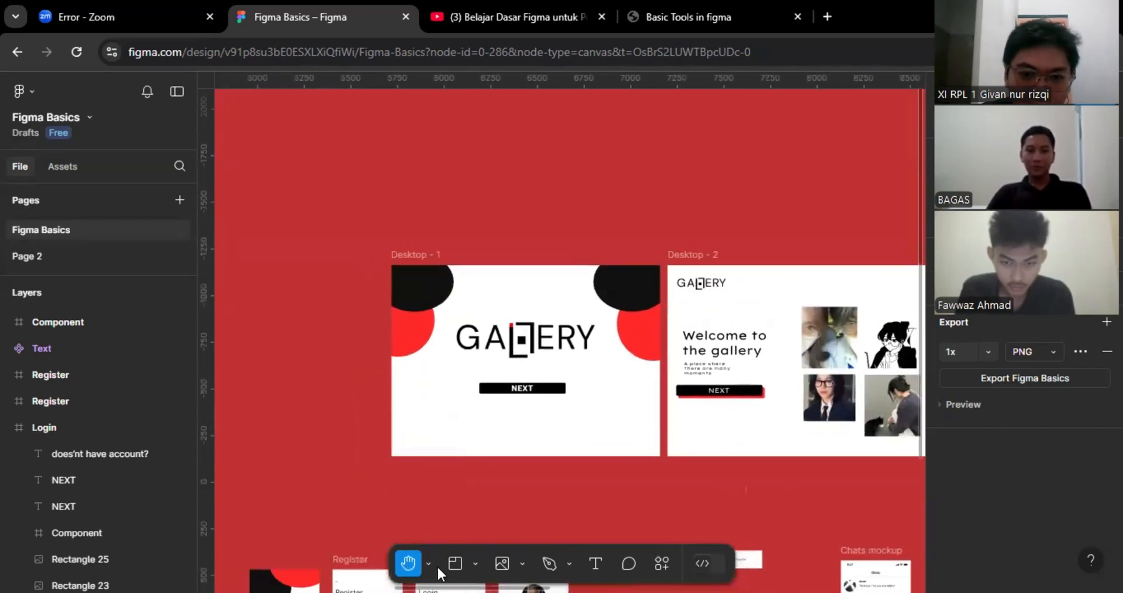
Switch to the Scale tool.
{"action": "left_click", "coordinate": [429, 565]}
{"action": "left_click", "coordinate": [451, 523]}
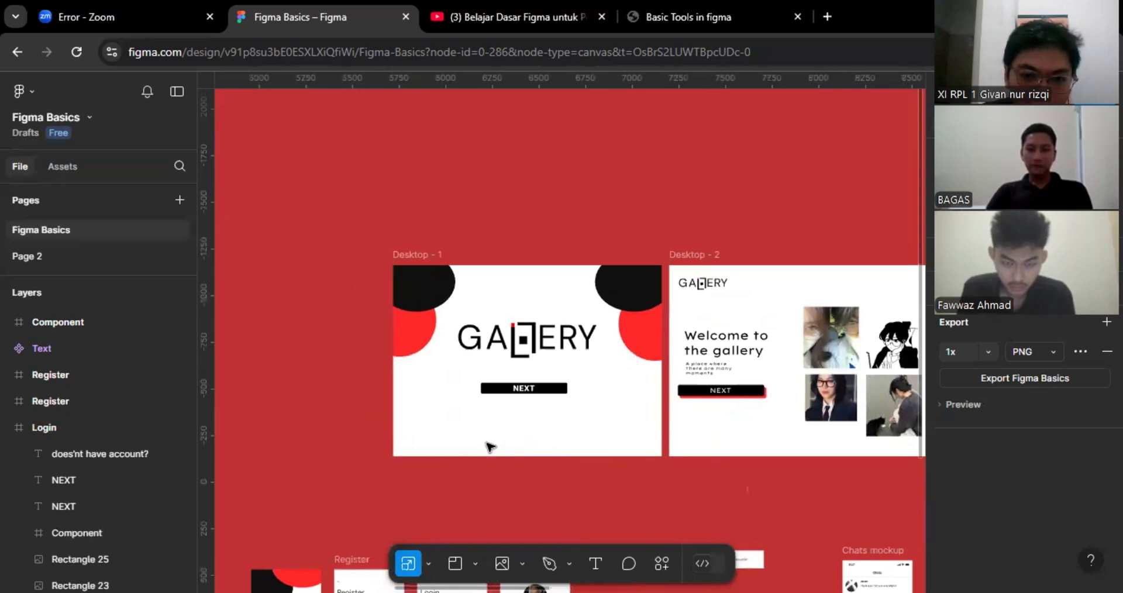
{"action": "left_click", "coordinate": [428, 564]}
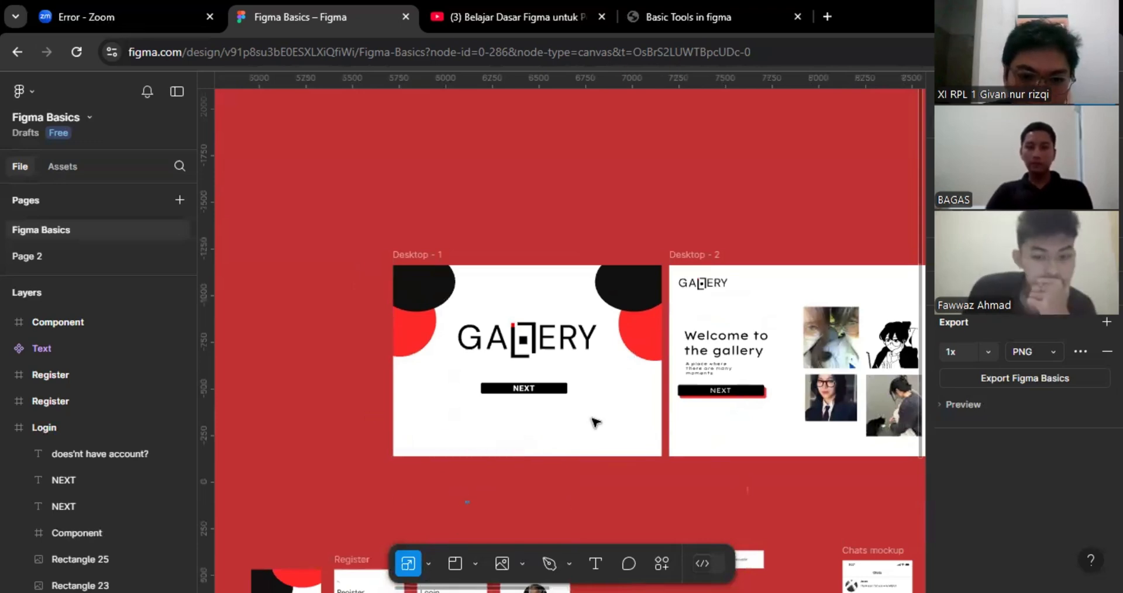
Place a default 100 × 100 frame on the empty canvas area below the existing screens.
{"action": "left_click", "coordinate": [475, 563]}
{"action": "left_click", "coordinate": [476, 562]}
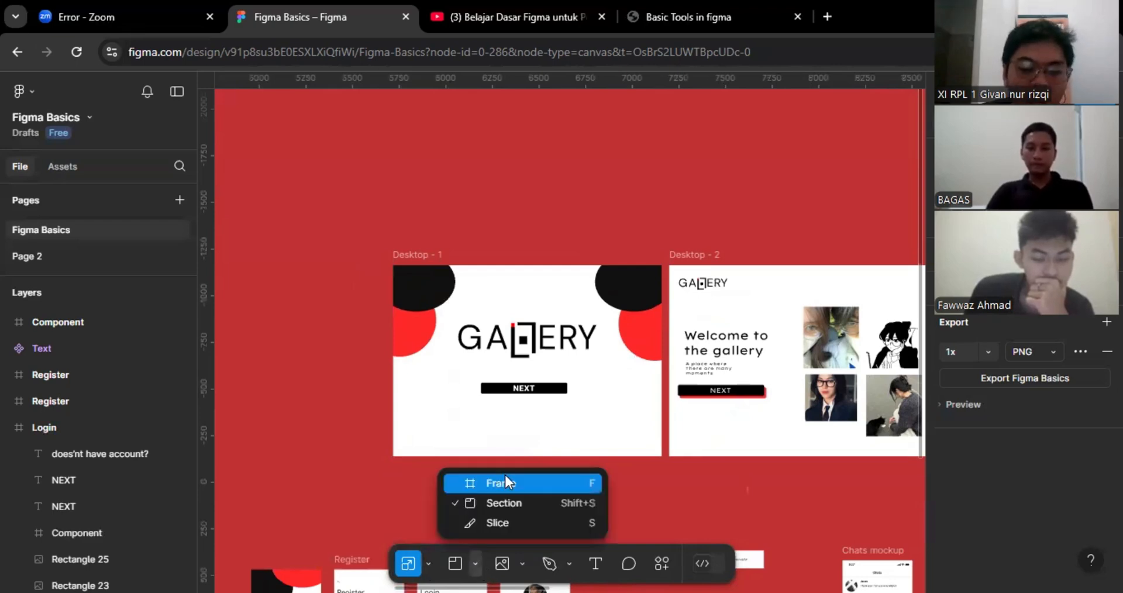
{"action": "left_click", "coordinate": [505, 483]}
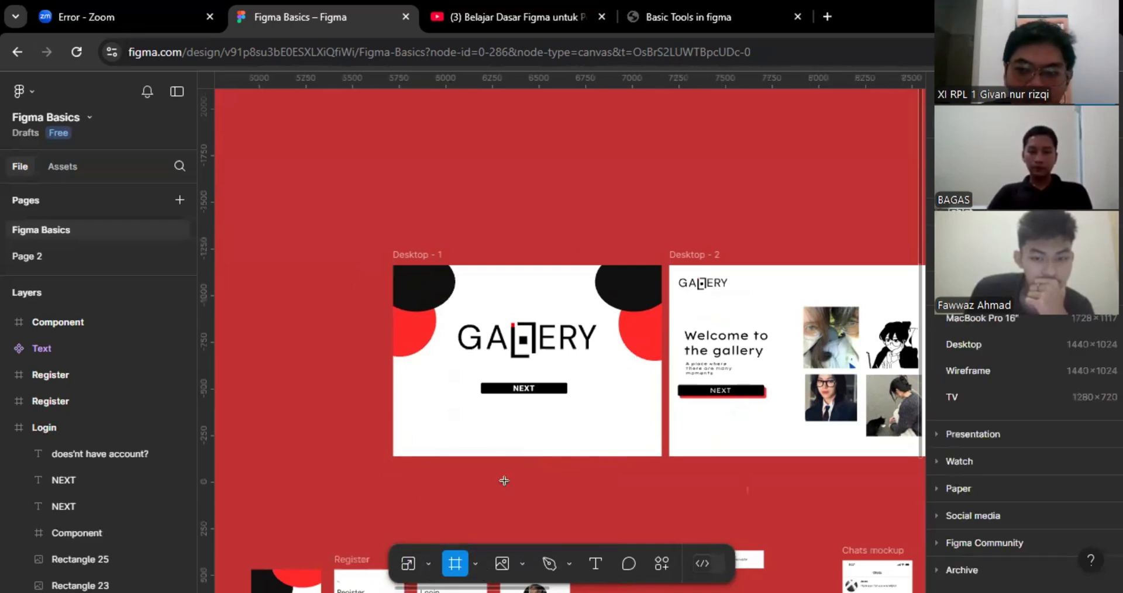
{"action": "scroll", "coordinate": [714, 428], "scroll_direction": "down", "scroll_amount": 15}
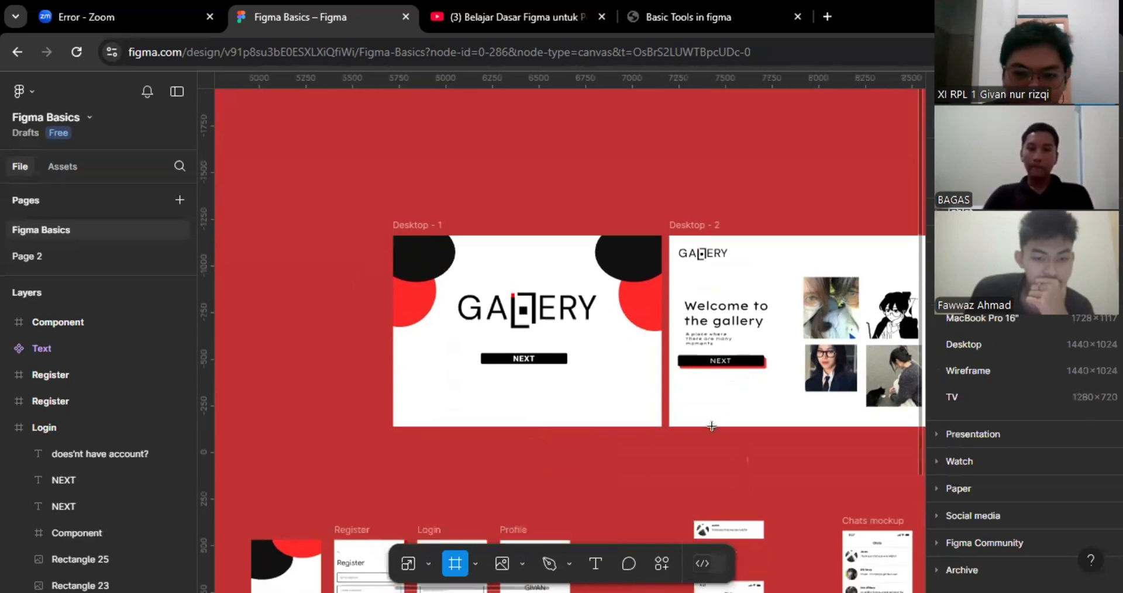
{"action": "scroll", "coordinate": [691, 407], "scroll_direction": "down", "scroll_amount": 1}
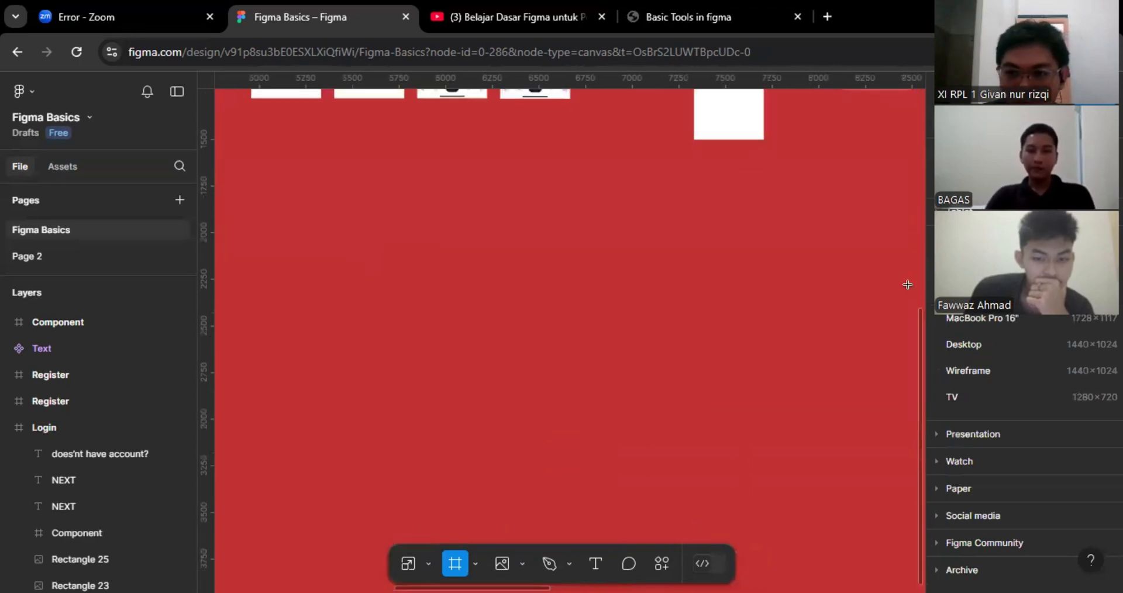
{"action": "scroll", "coordinate": [570, 341], "scroll_direction": "up", "scroll_amount": 1}
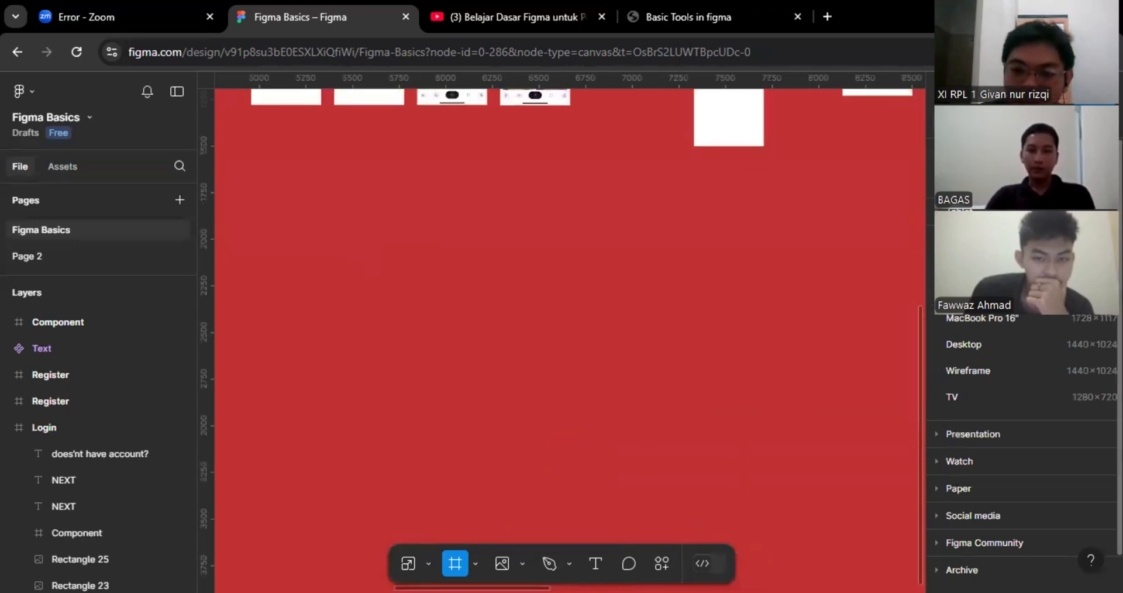
{"action": "left_click", "coordinate": [475, 563]}
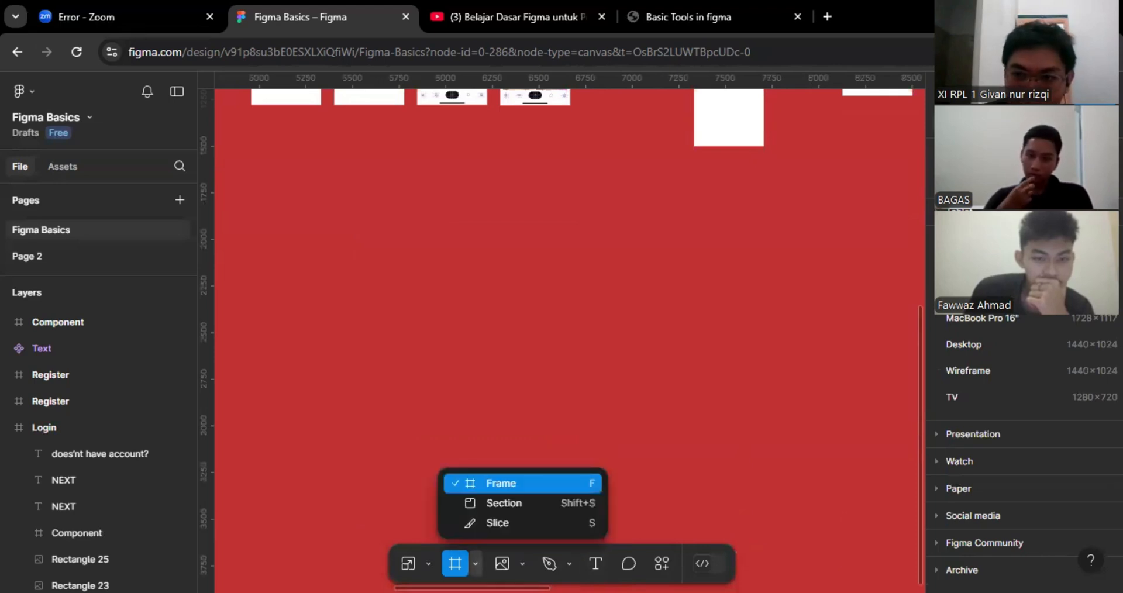
{"action": "left_click", "coordinate": [501, 484]}
{"action": "left_click", "coordinate": [731, 342]}
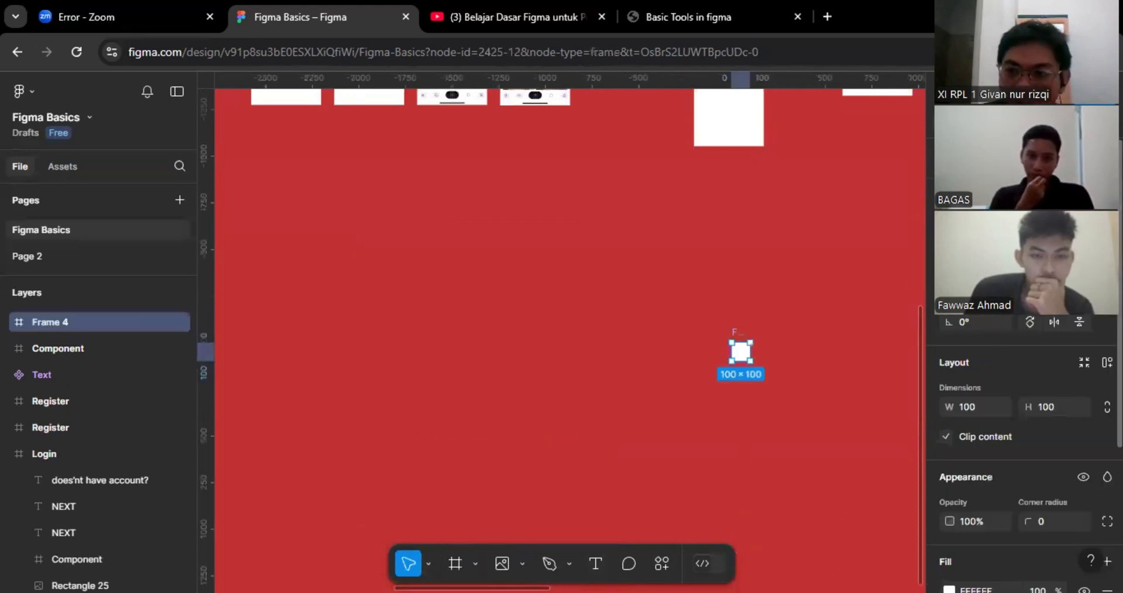
Browse the size presets available for the small new frame, covering phones, desktops, paper and social media, and delete the frame.
{"action": "left_click", "coordinate": [959, 158]}
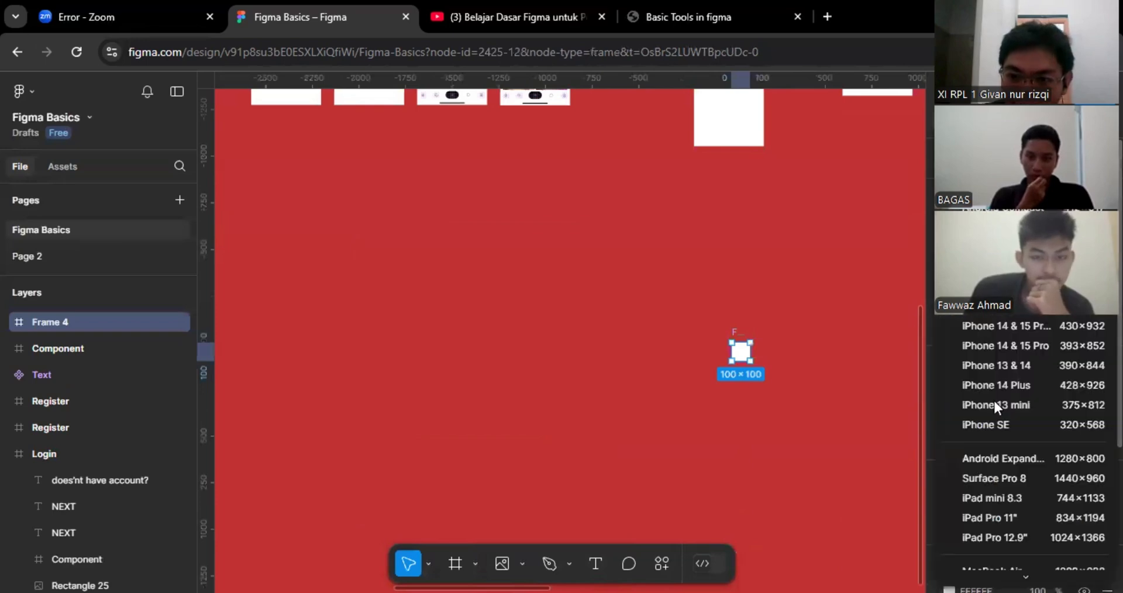
{"action": "scroll", "coordinate": [989, 491], "scroll_direction": "down", "scroll_amount": 5}
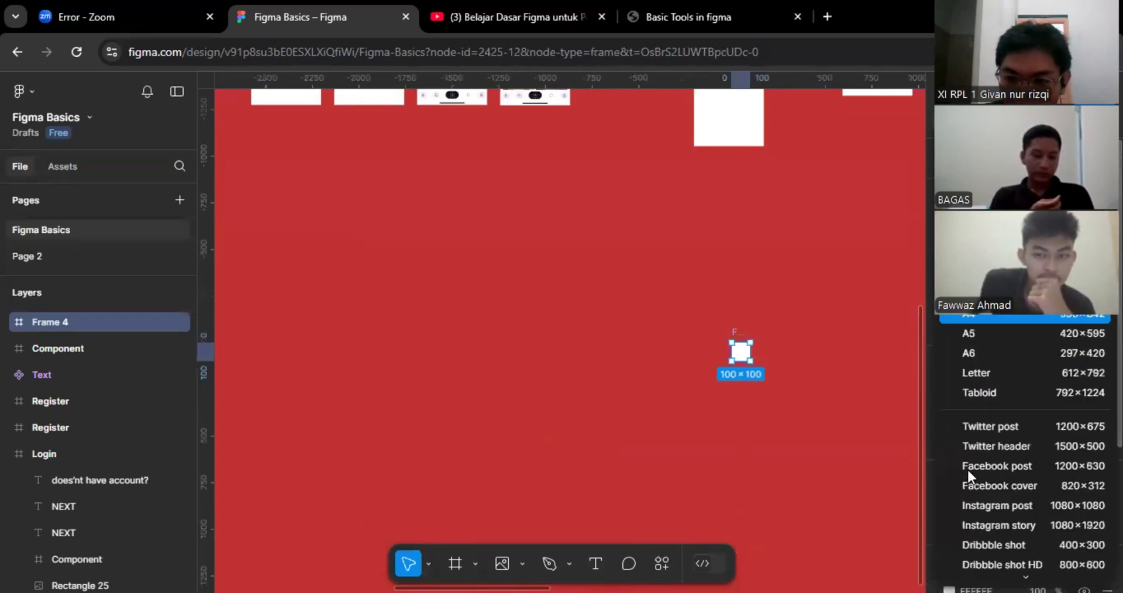
{"action": "scroll", "coordinate": [967, 466], "scroll_direction": "up", "scroll_amount": 5}
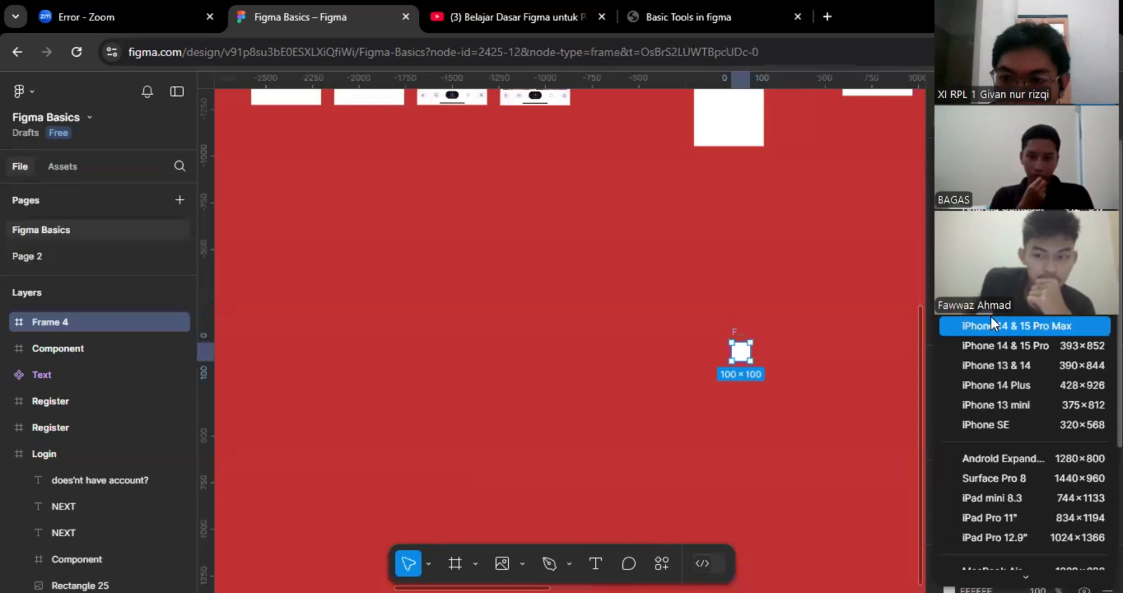
{"action": "scroll", "coordinate": [1021, 382], "scroll_direction": "down", "scroll_amount": 3}
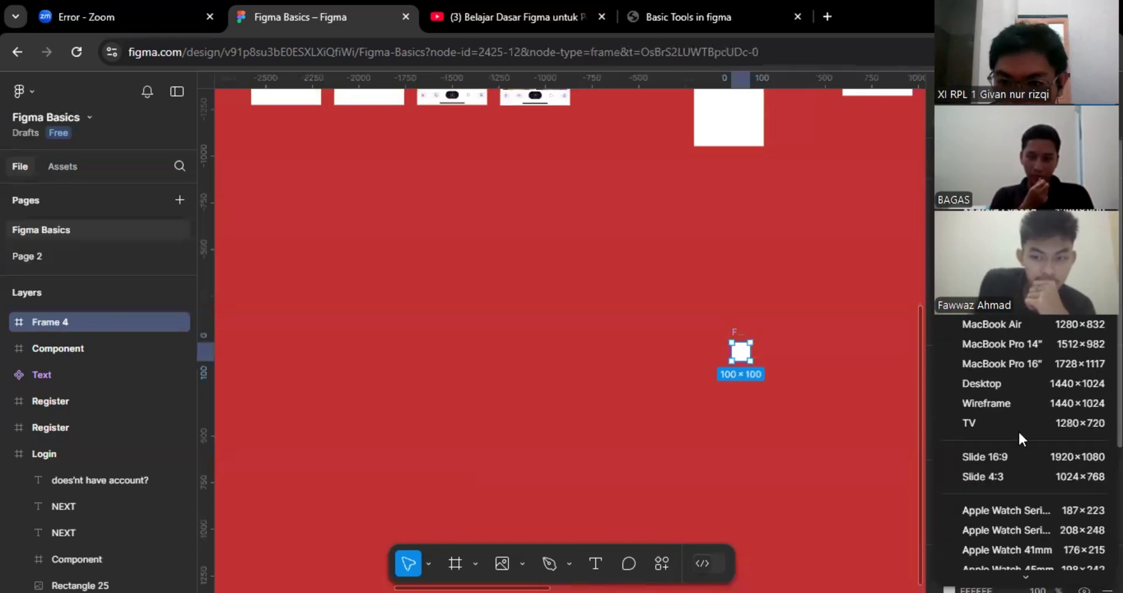
{"action": "scroll", "coordinate": [1019, 432], "scroll_direction": "down", "scroll_amount": 2}
{"action": "scroll", "coordinate": [1009, 448], "scroll_direction": "down", "scroll_amount": 2}
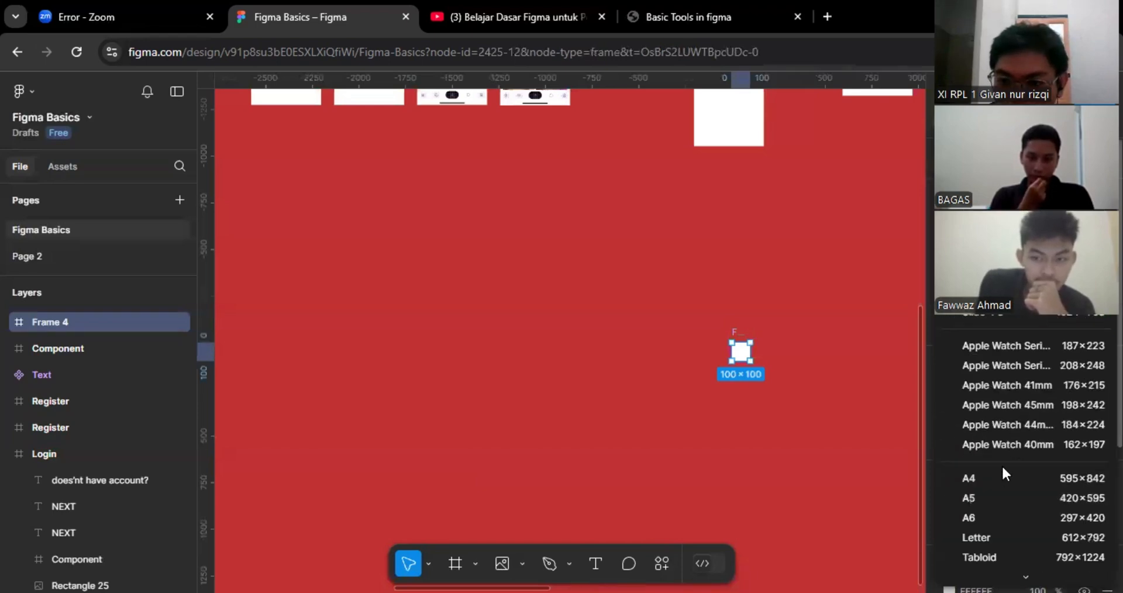
{"action": "scroll", "coordinate": [994, 456], "scroll_direction": "down", "scroll_amount": 4}
{"action": "scroll", "coordinate": [991, 451], "scroll_direction": "up", "scroll_amount": 10}
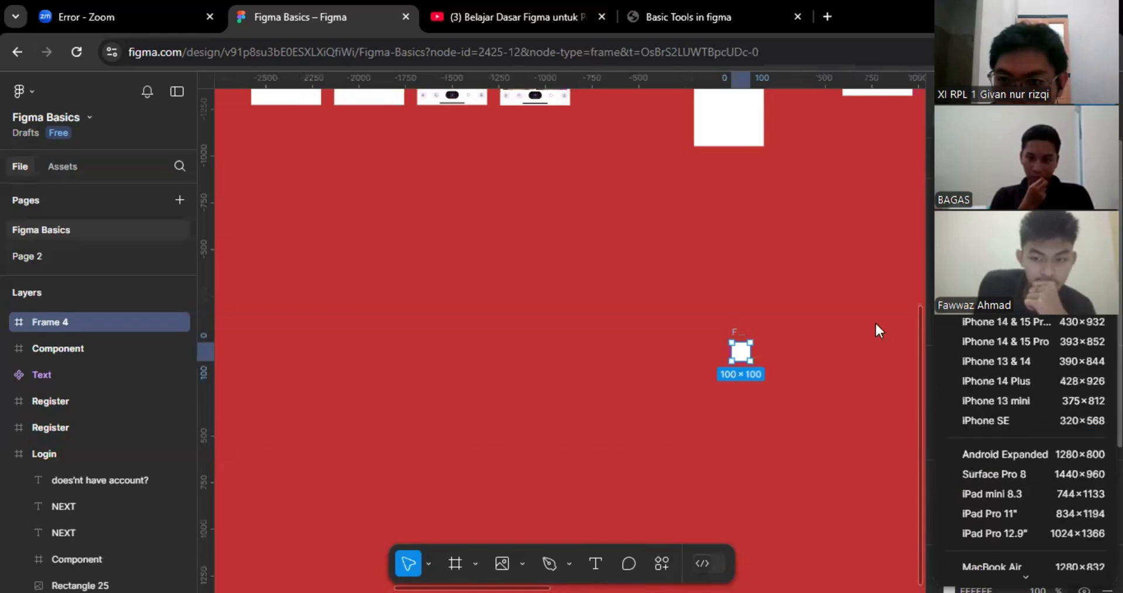
{"action": "left_click", "coordinate": [903, 201]}
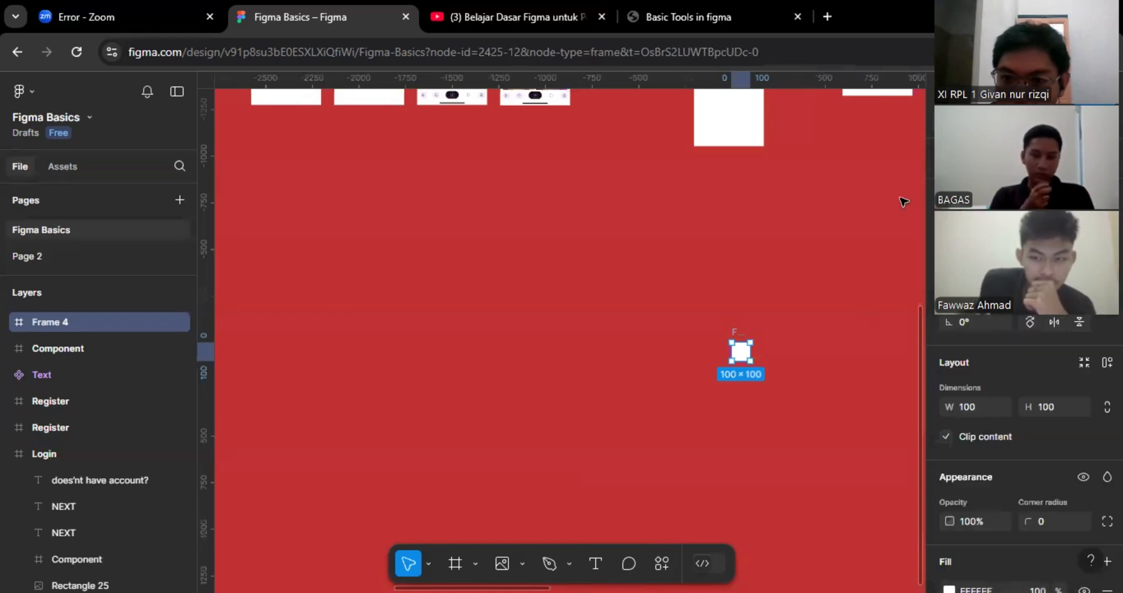
{"action": "key", "text": "Delete"}
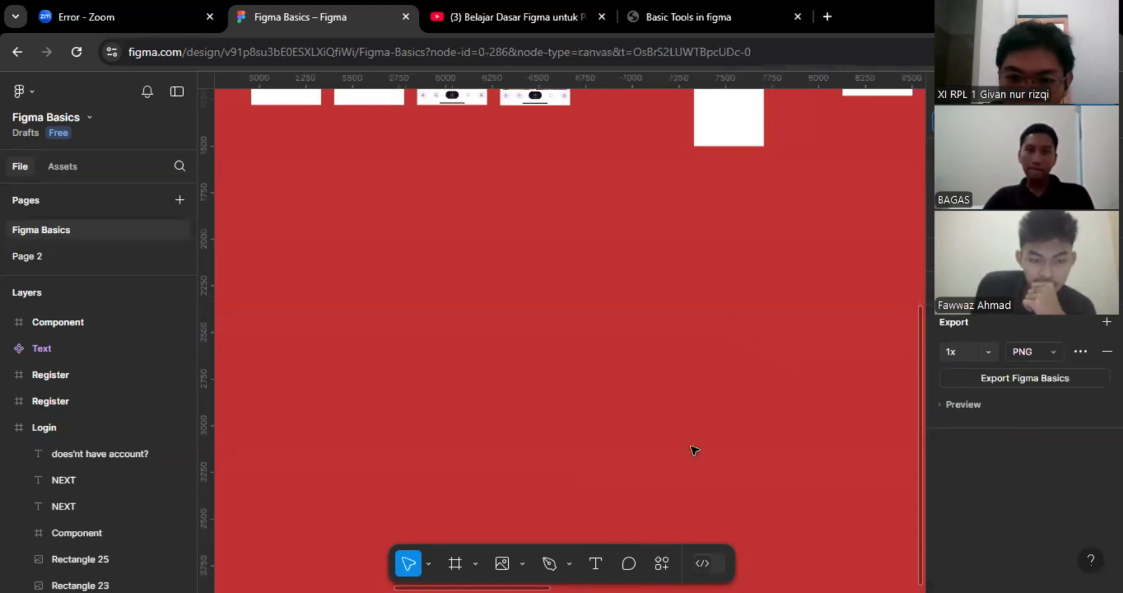
Create a 1440 × 1024 frame below the existing screens from the Desktop preset.
{"action": "left_click", "coordinate": [475, 563]}
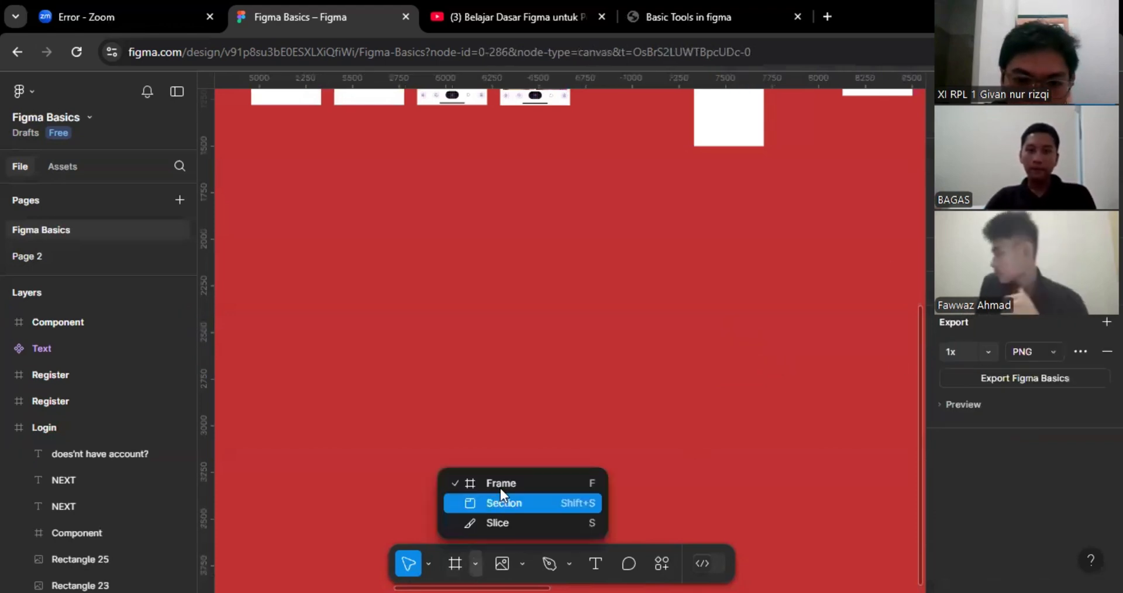
{"action": "key", "text": "f"}
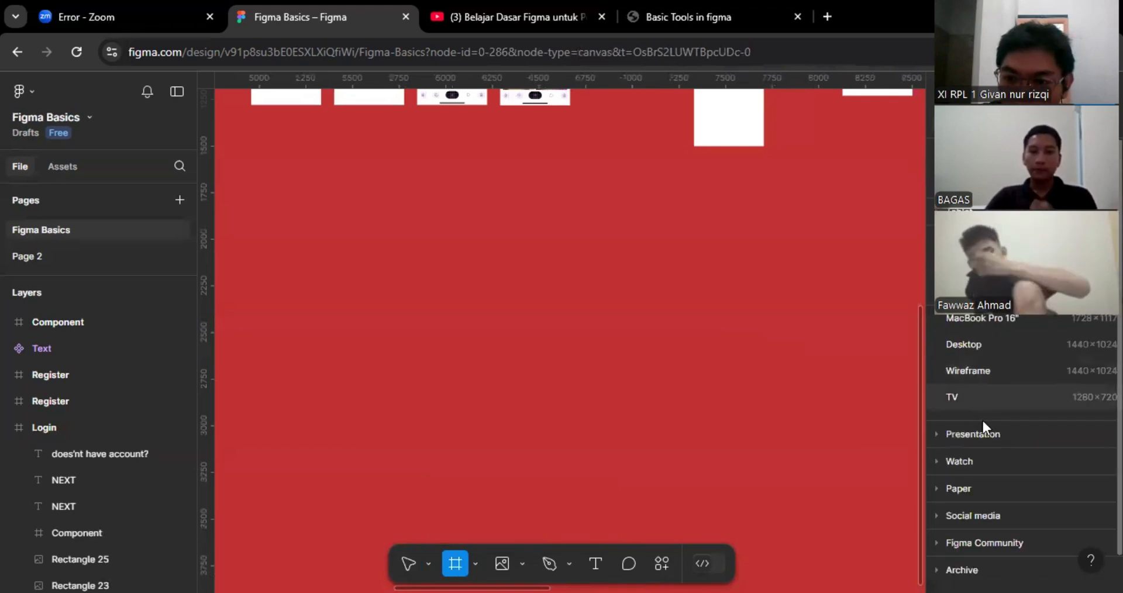
{"action": "scroll", "coordinate": [983, 420], "scroll_direction": "down", "scroll_amount": 1}
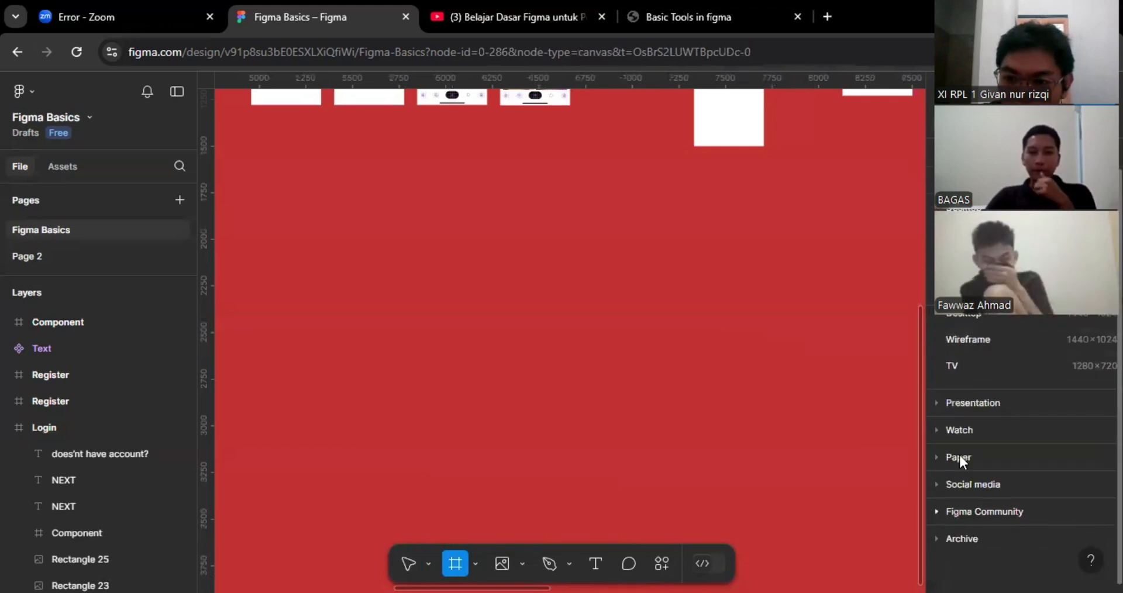
{"action": "left_click", "coordinate": [972, 320]}
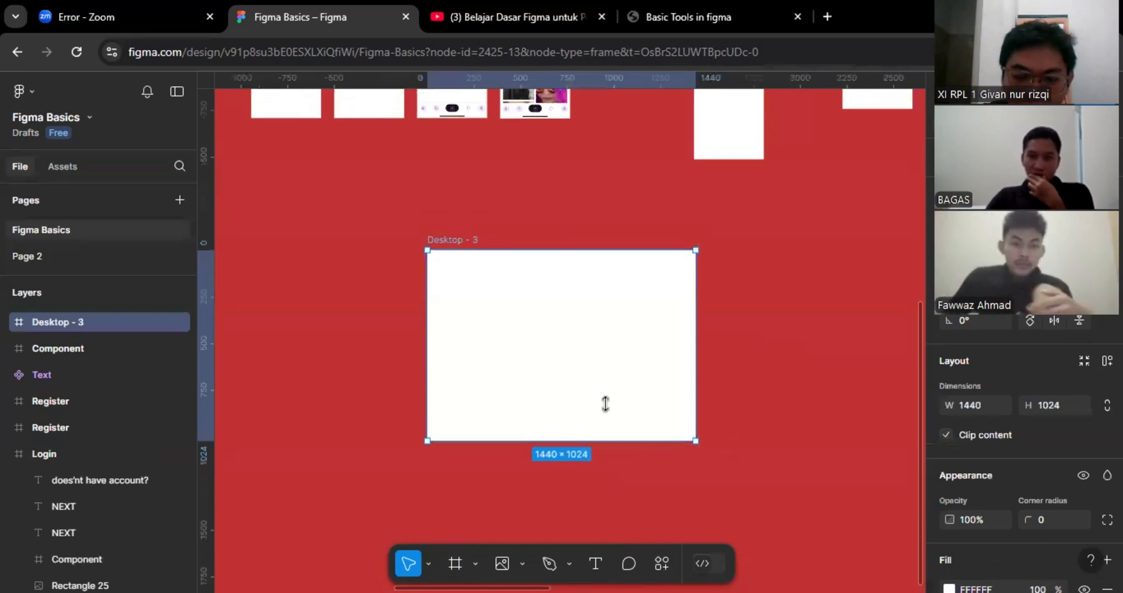
{"action": "scroll", "coordinate": [464, 326], "scroll_direction": "up", "scroll_amount": 2}
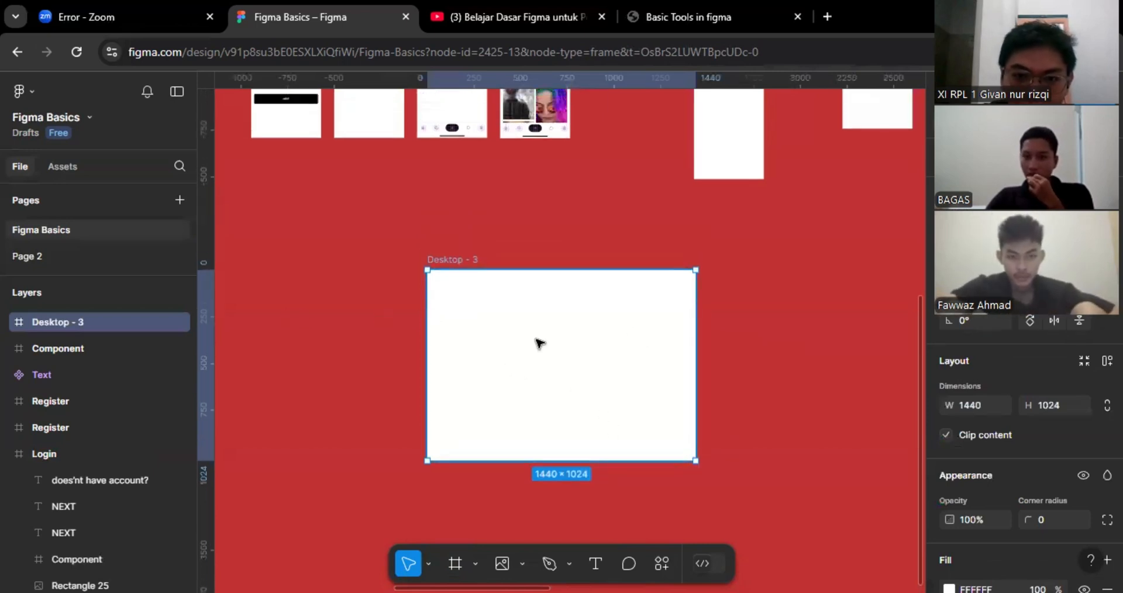
Change the 1440 × 1024 desktop frame's fill color to red D83C3C.
{"action": "right_click", "coordinate": [743, 338]}
{"action": "left_click", "coordinate": [614, 348]}
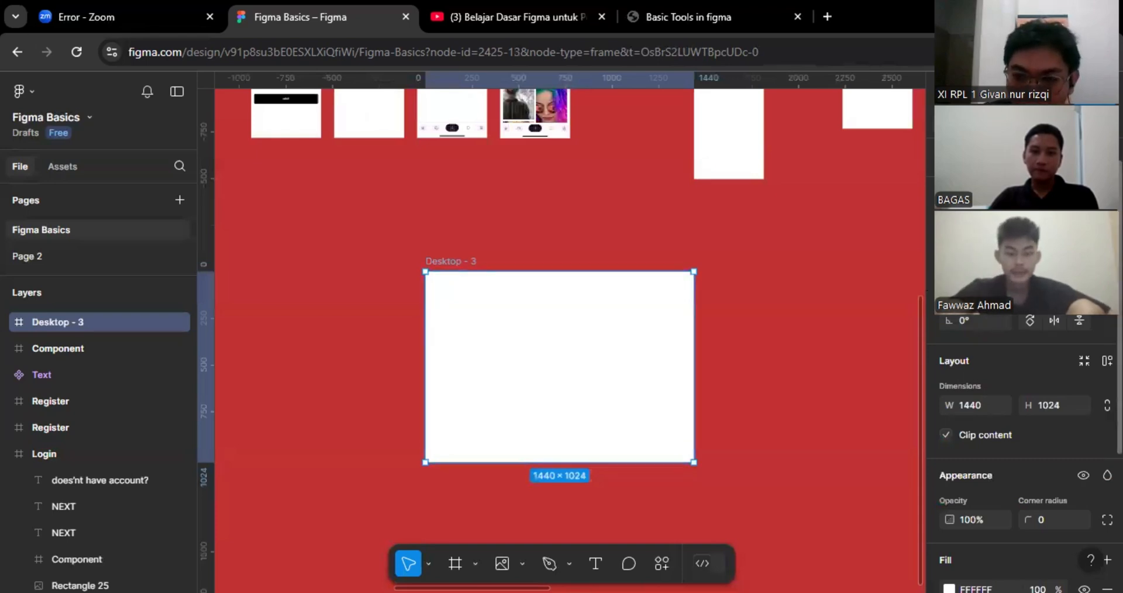
{"action": "left_click", "coordinate": [976, 325]}
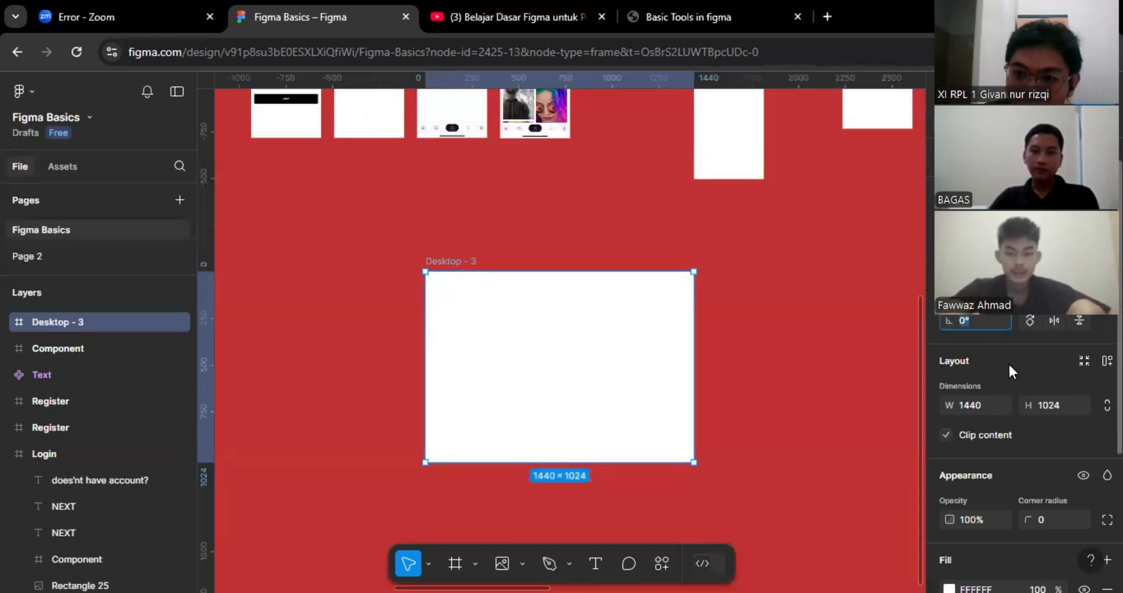
{"action": "scroll", "coordinate": [1008, 363], "scroll_direction": "down", "scroll_amount": 4}
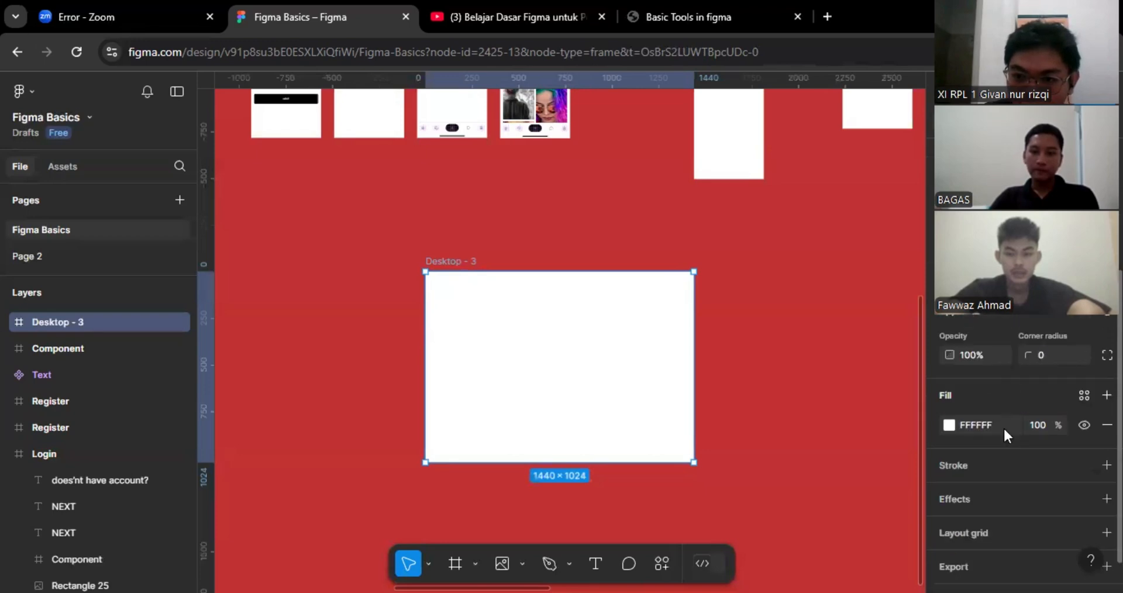
{"action": "left_click", "coordinate": [949, 425]}
{"action": "left_click", "coordinate": [888, 325]}
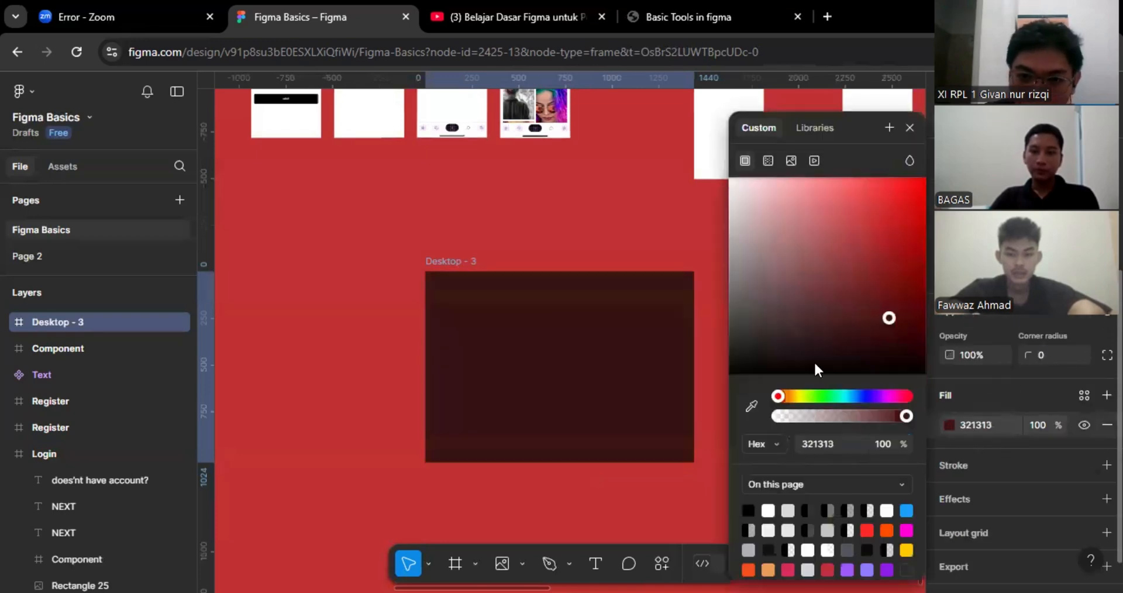
{"action": "mouse_move", "coordinate": [764, 389]}
{"action": "left_mouse_down"}
{"action": "mouse_move", "coordinate": [785, 293]}
{"action": "mouse_move", "coordinate": [870, 215]}
{"action": "left_mouse_up"}
{"action": "left_click", "coordinate": [1034, 423]}
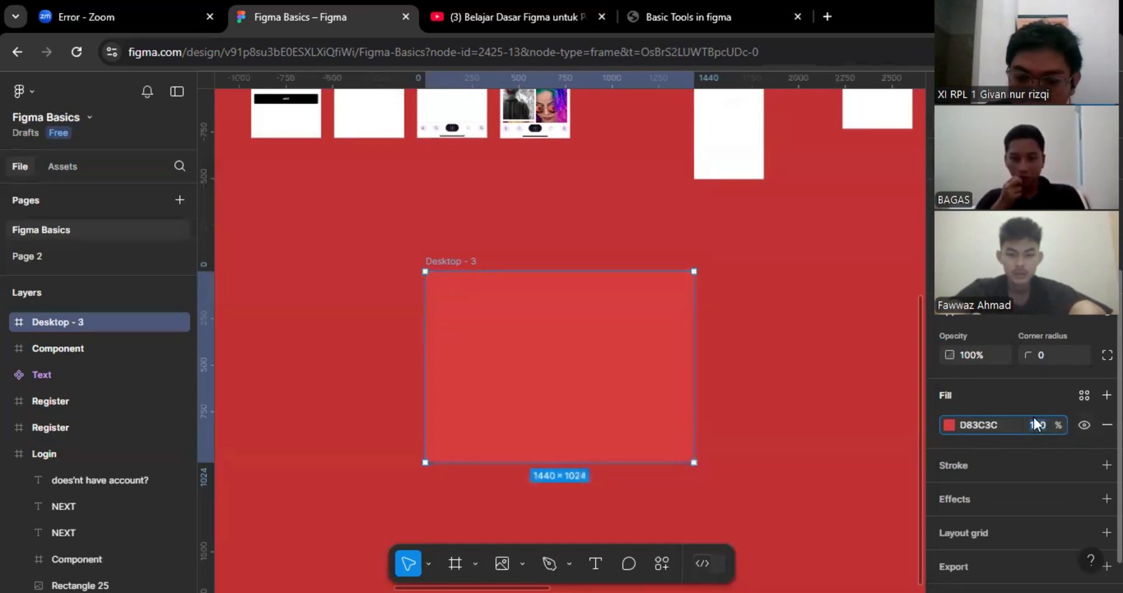
Add a black 000000 inside stroke of weight 1 to the desktop frame and shift the frame slightly right and down.
{"action": "left_click", "coordinate": [1021, 392]}
{"action": "scroll", "coordinate": [1017, 393], "scroll_direction": "down", "scroll_amount": 1}
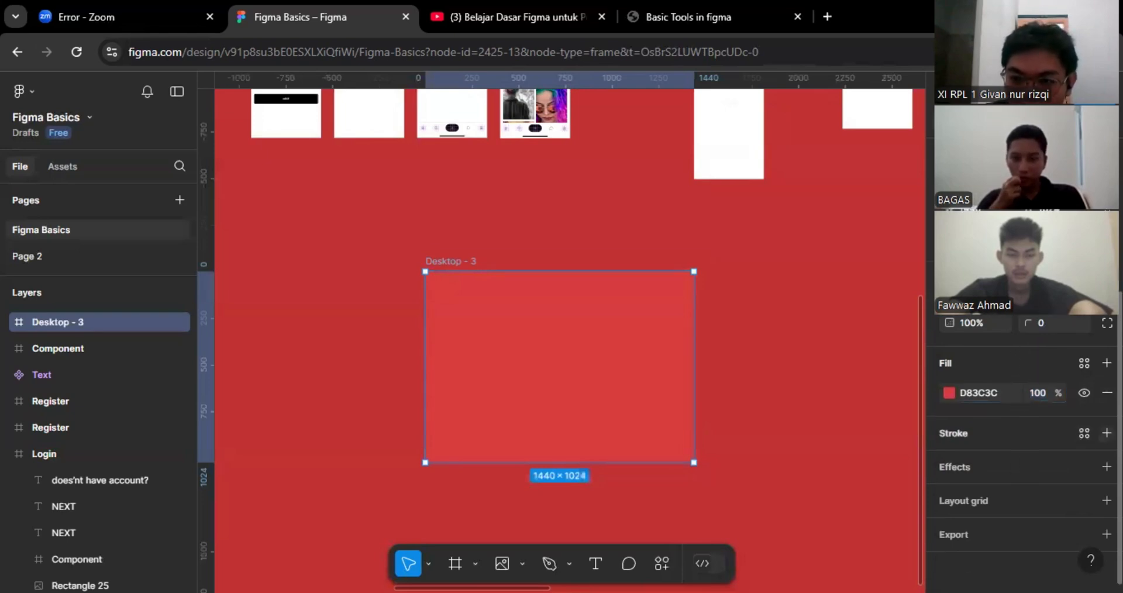
{"action": "left_click", "coordinate": [1106, 432]}
{"action": "left_click", "coordinate": [991, 463]}
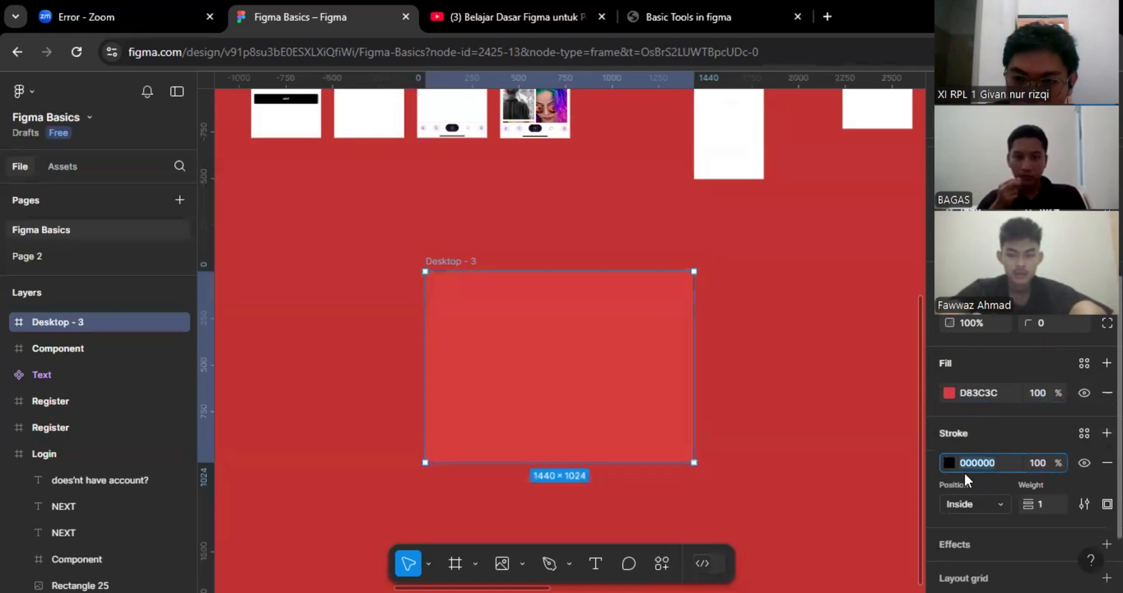
{"action": "left_click_drag", "start_coordinate": [590, 372], "coordinate": [644, 389]}
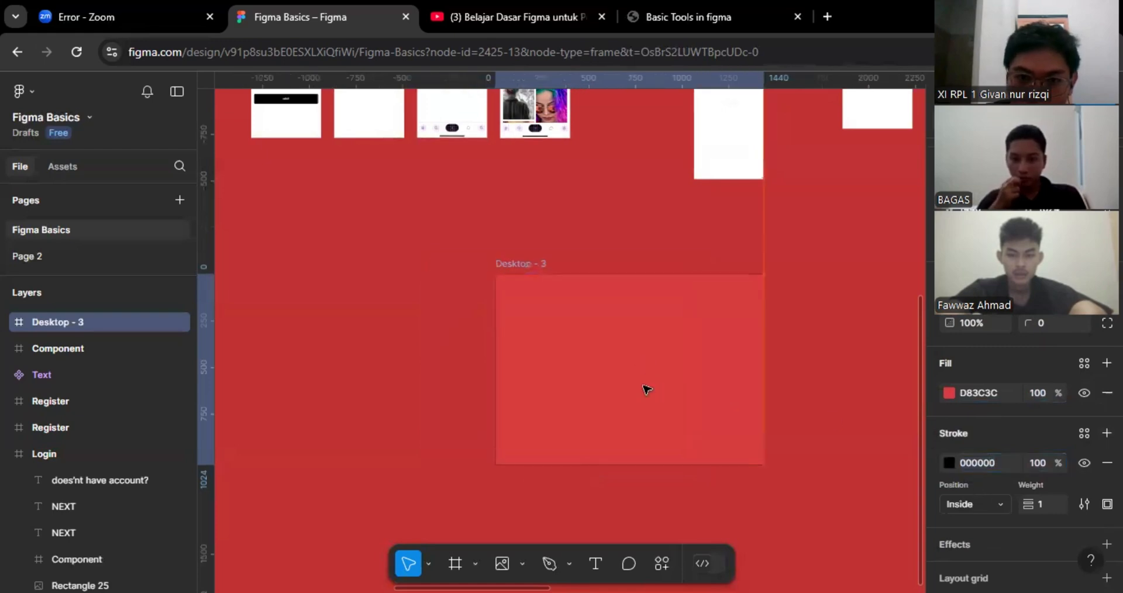
{"action": "left_click", "coordinate": [827, 365]}
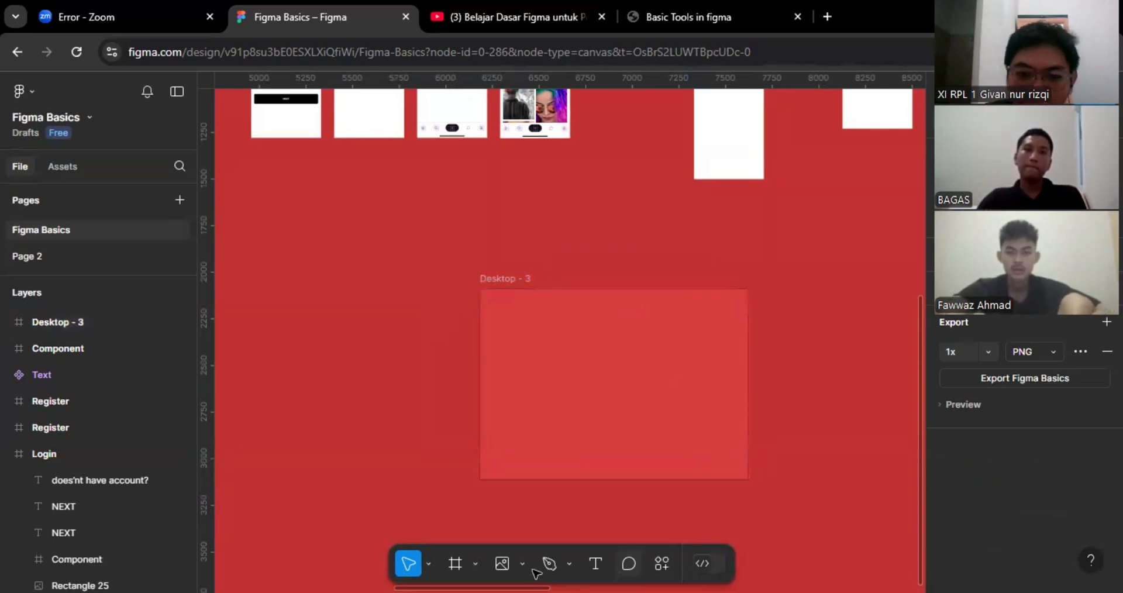
Draw a slice about 1364 × 256 on the empty canvas below the desktop frame using the Slice tool.
{"action": "left_click", "coordinate": [472, 563]}
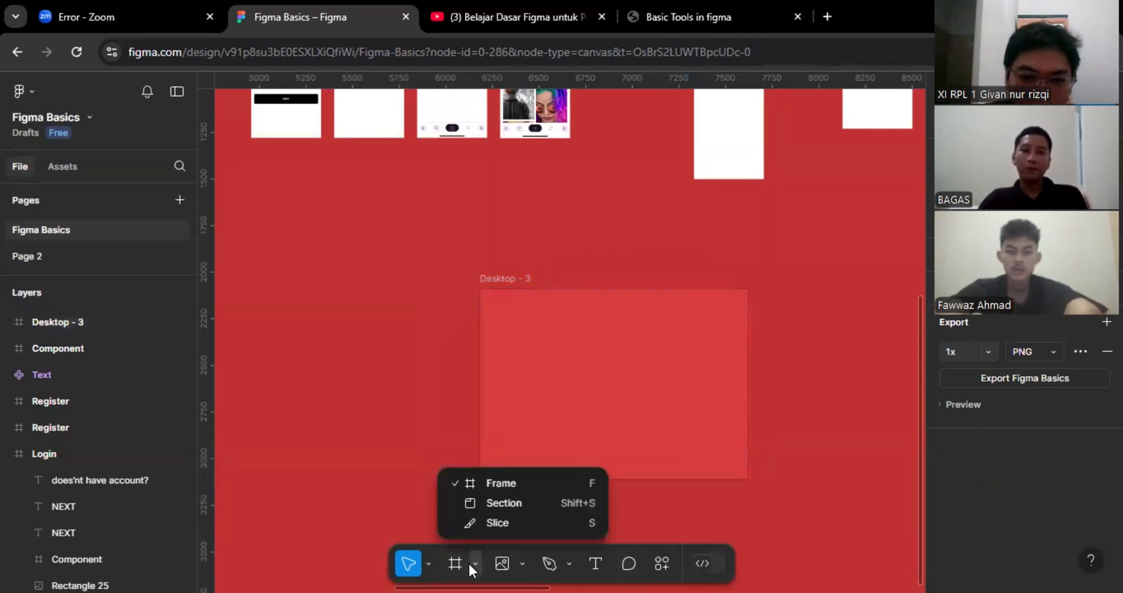
{"action": "left_click", "coordinate": [496, 523]}
{"action": "scroll", "coordinate": [487, 459], "scroll_direction": "down", "scroll_amount": 3}
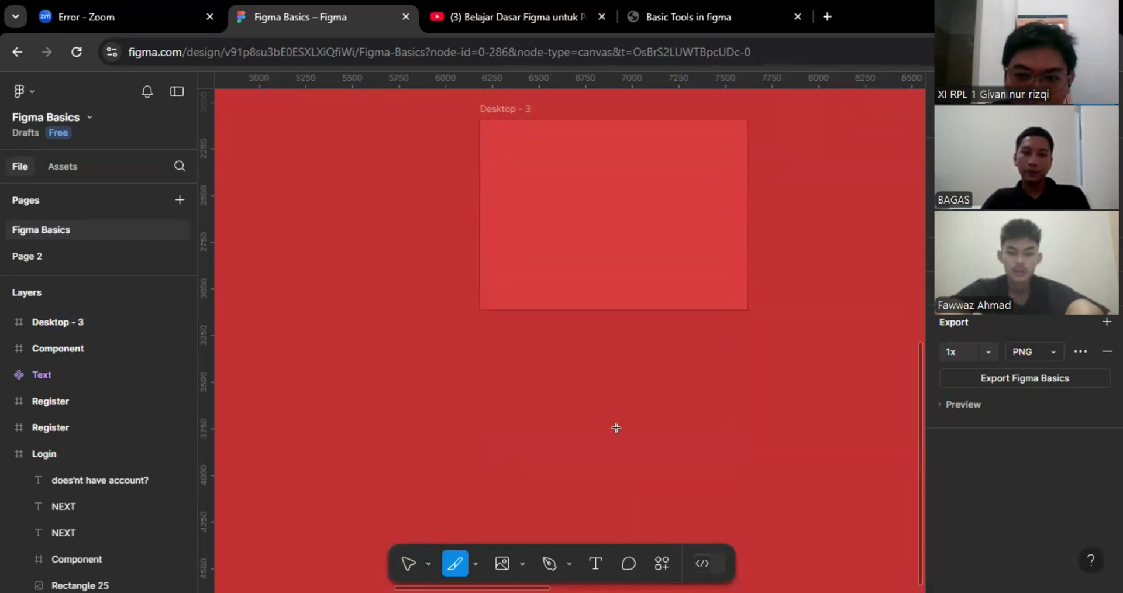
{"action": "left_click", "coordinate": [472, 564]}
{"action": "left_click", "coordinate": [471, 565]}
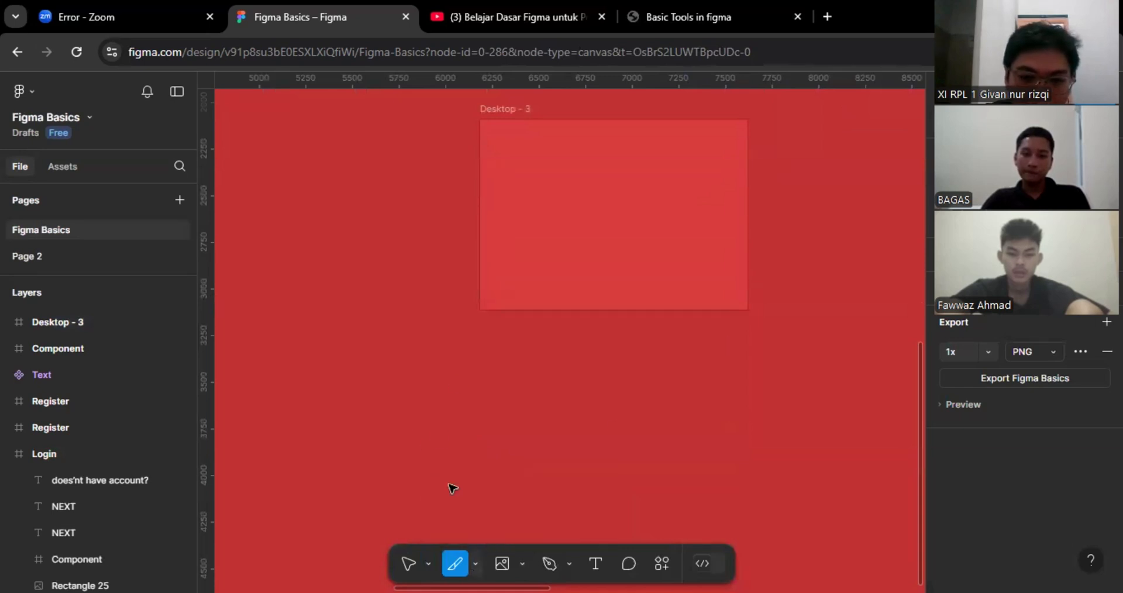
{"action": "left_click_drag", "start_coordinate": [400, 384], "coordinate": [655, 431]}
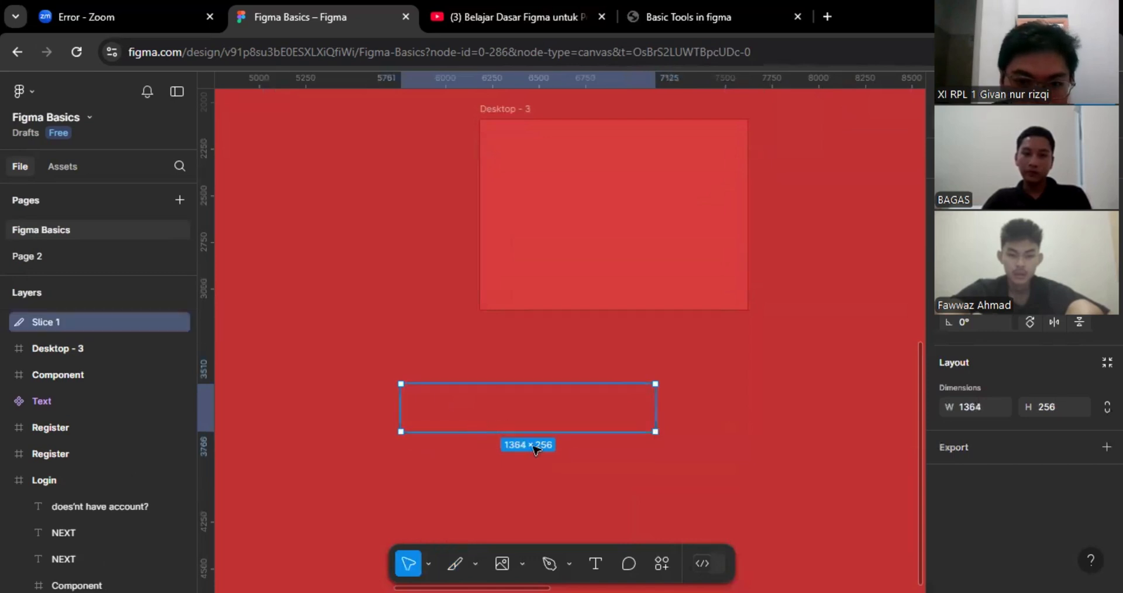
Resize the slice to about 1461 × 583 and reposition it below the desktop frame, offset toward its left side.
{"action": "left_click_drag", "start_coordinate": [460, 431], "coordinate": [475, 471]}
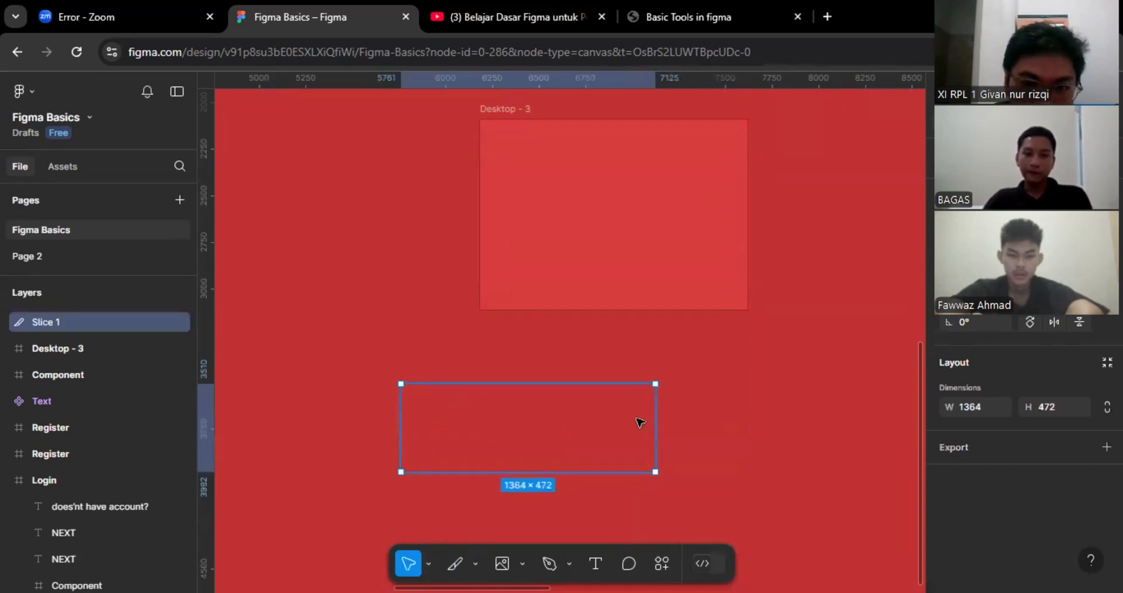
{"action": "left_click_drag", "start_coordinate": [640, 422], "coordinate": [727, 414]}
{"action": "left_click_drag", "start_coordinate": [573, 376], "coordinate": [574, 355]}
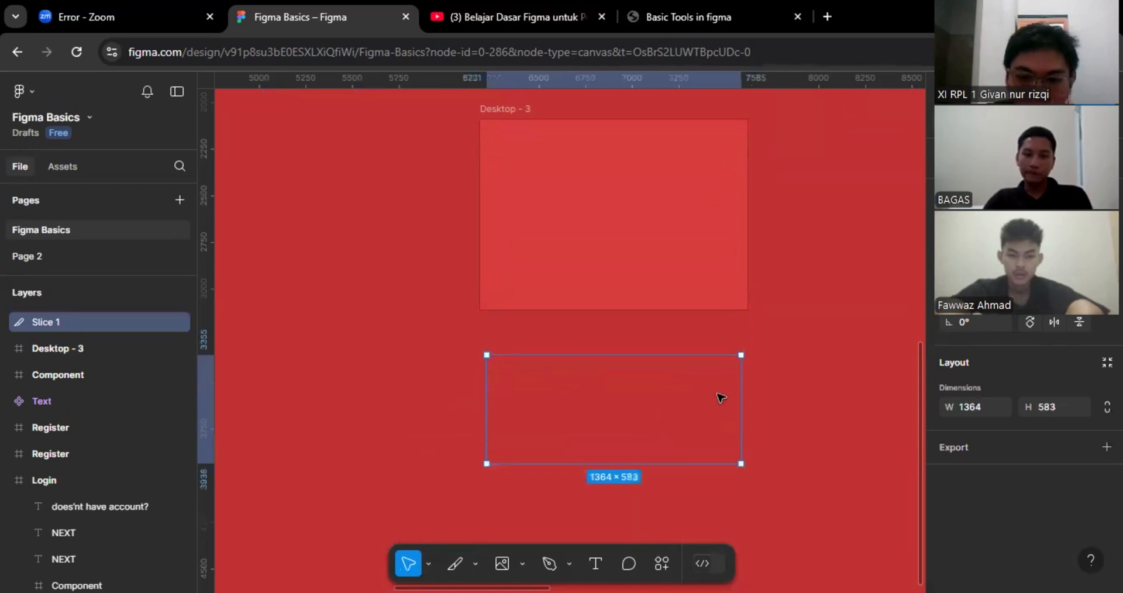
{"action": "left_click_drag", "start_coordinate": [742, 409], "coordinate": [754, 414]}
{"action": "left_click_drag", "start_coordinate": [665, 404], "coordinate": [596, 437]}
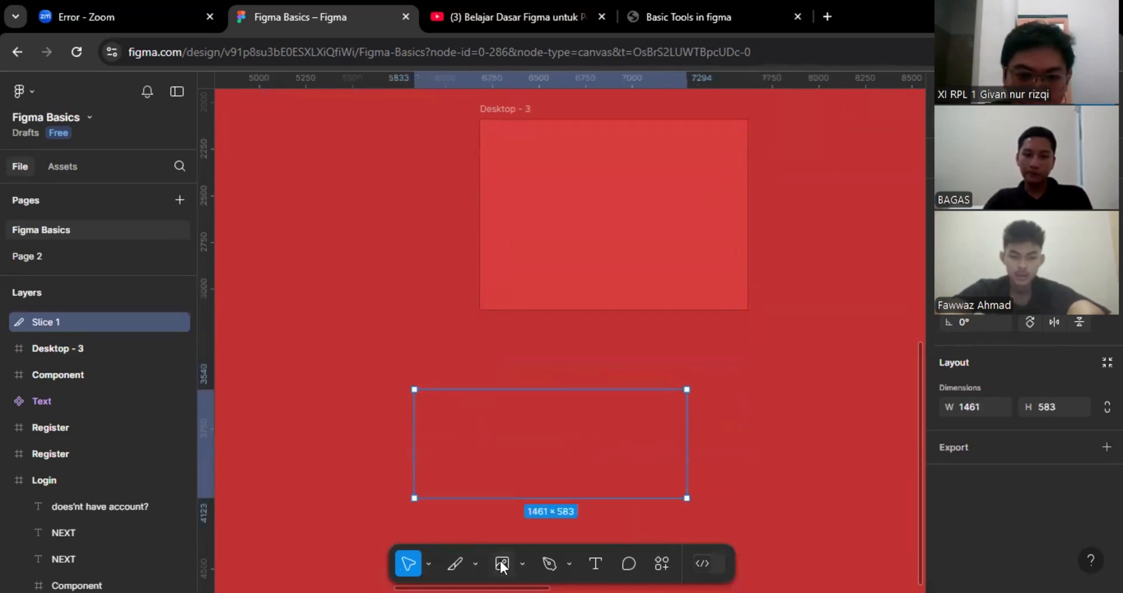
Draw a rectangle about 543 × 654 left of the slice and a diagonal line about 397 long beneath the rectangle.
{"action": "left_click", "coordinate": [521, 563]}
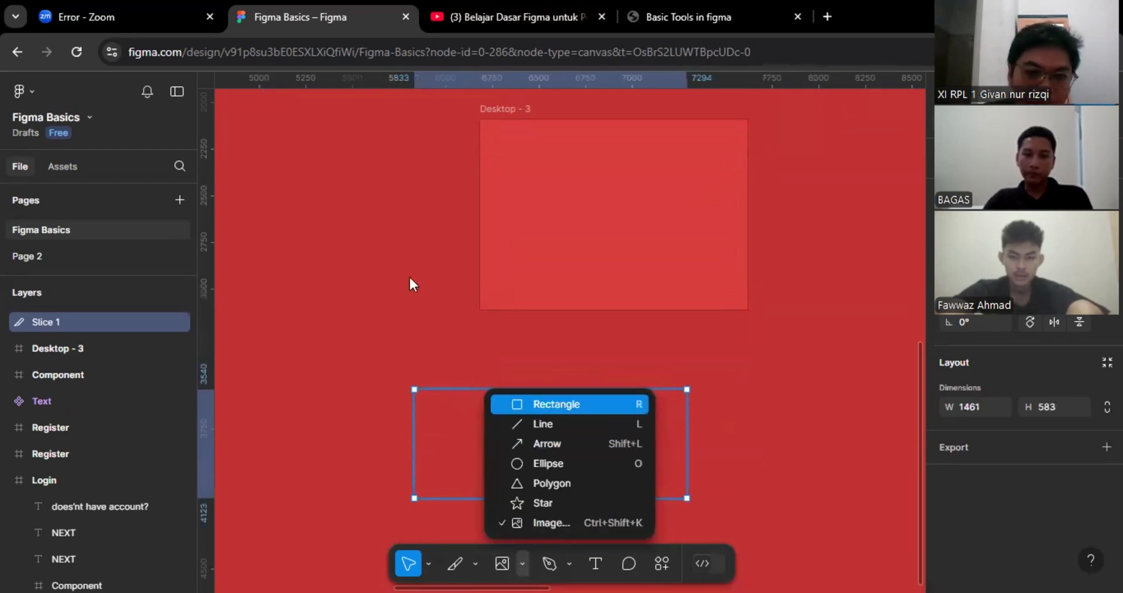
{"action": "left_click_drag", "start_coordinate": [298, 296], "coordinate": [398, 418]}
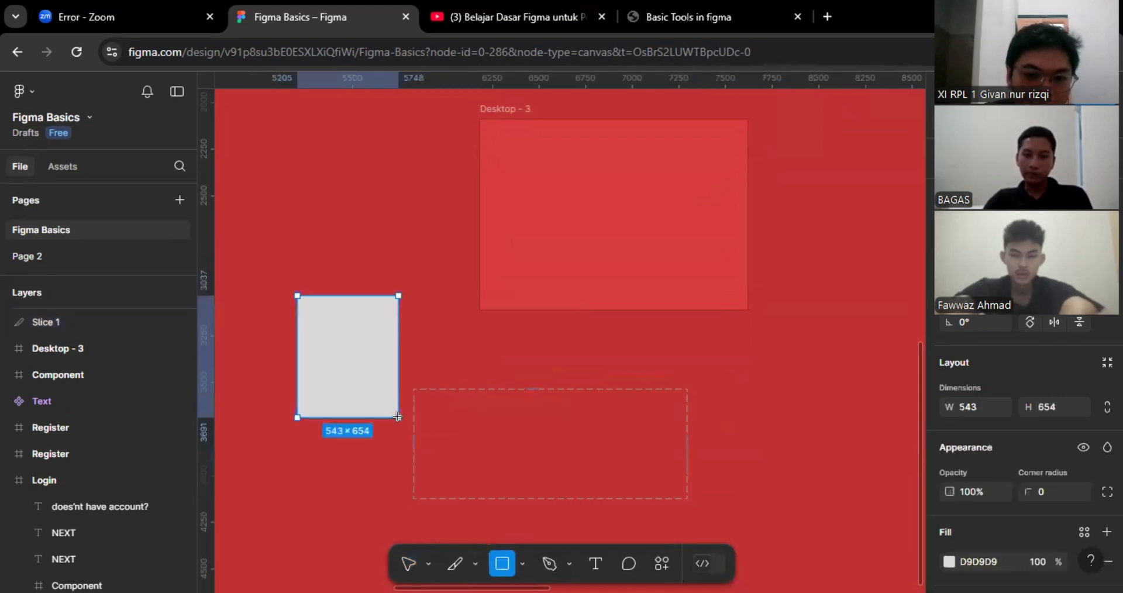
{"action": "left_click", "coordinate": [520, 563]}
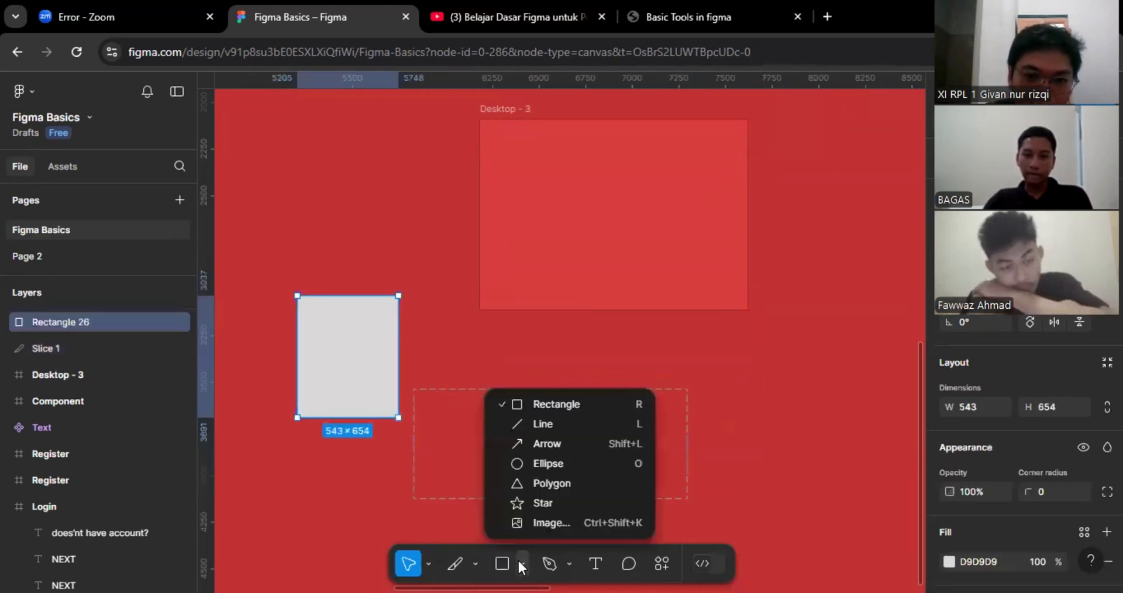
{"action": "left_click", "coordinate": [528, 423]}
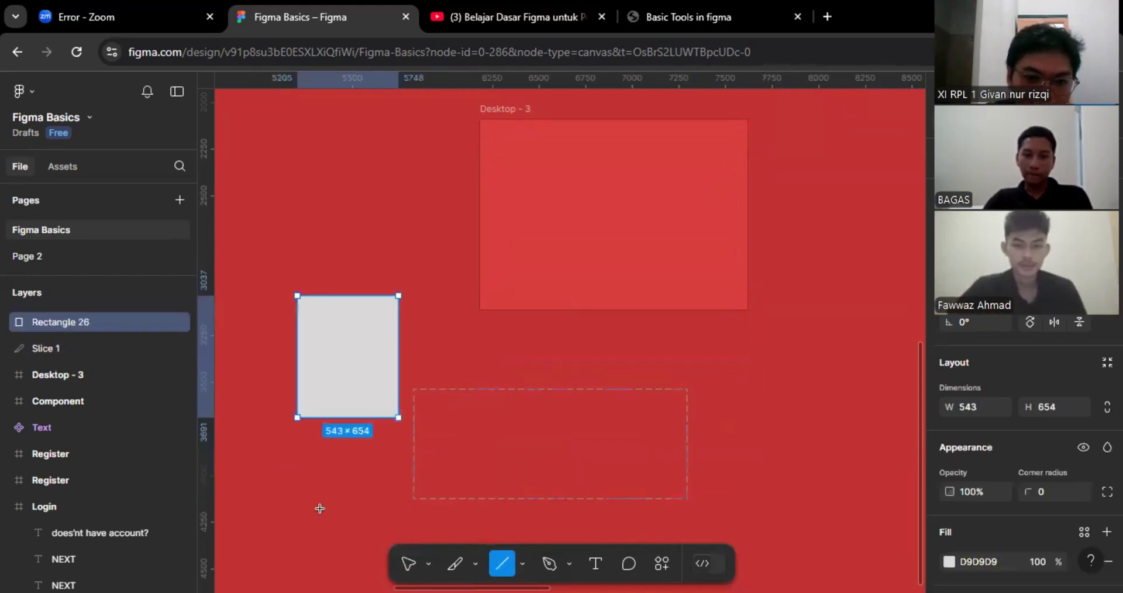
{"action": "left_click_drag", "start_coordinate": [290, 464], "coordinate": [335, 523]}
{"action": "scroll", "coordinate": [363, 495], "scroll_direction": "down", "scroll_amount": 1}
Draw an arrow about 355 long, slanting steeply downward, beside the diagonal line below the rectangle.
{"action": "left_click", "coordinate": [522, 565]}
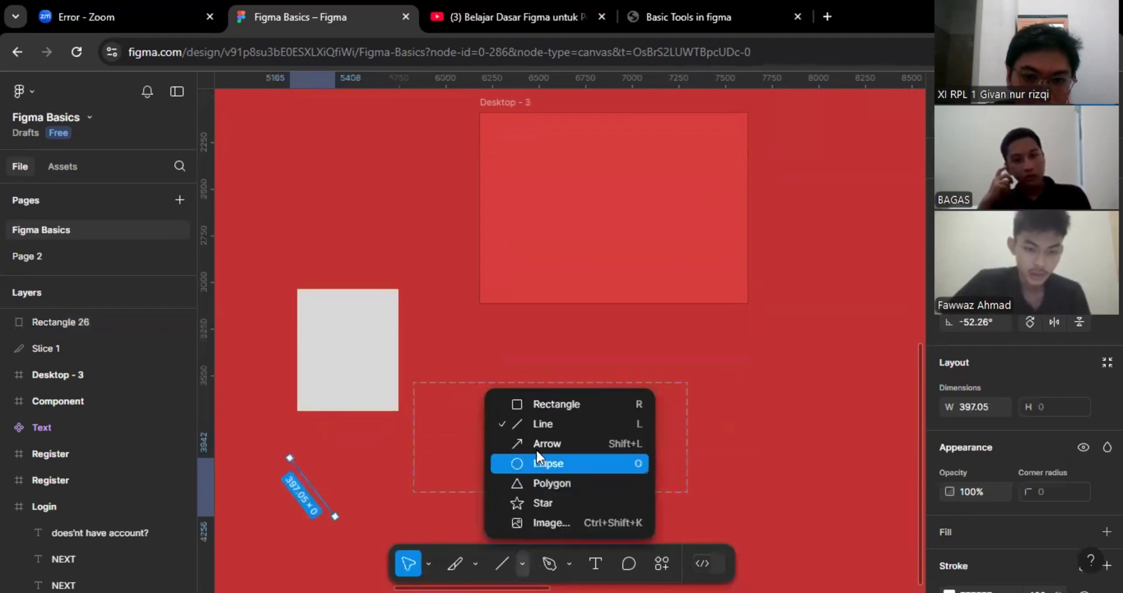
{"action": "left_click", "coordinate": [529, 441]}
{"action": "left_click_drag", "start_coordinate": [348, 437], "coordinate": [367, 501]}
{"action": "scroll", "coordinate": [384, 500], "scroll_direction": "down", "scroll_amount": 1}
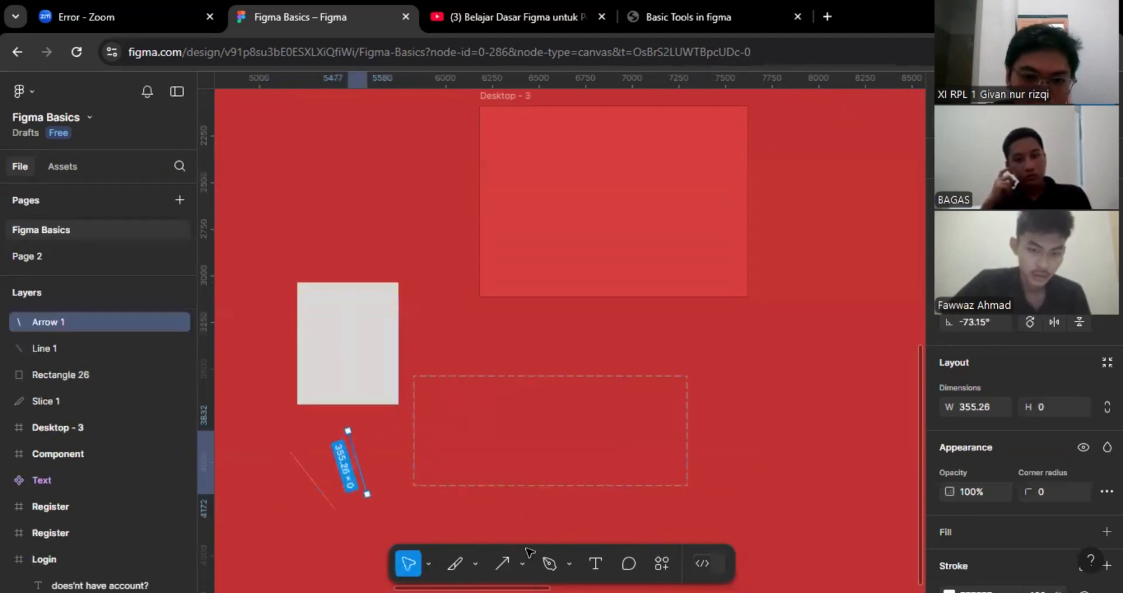
Draw a five-pointed star about 564 × 393 between the desktop frame and the slice, and nudge it up and right.
{"action": "left_click", "coordinate": [522, 565]}
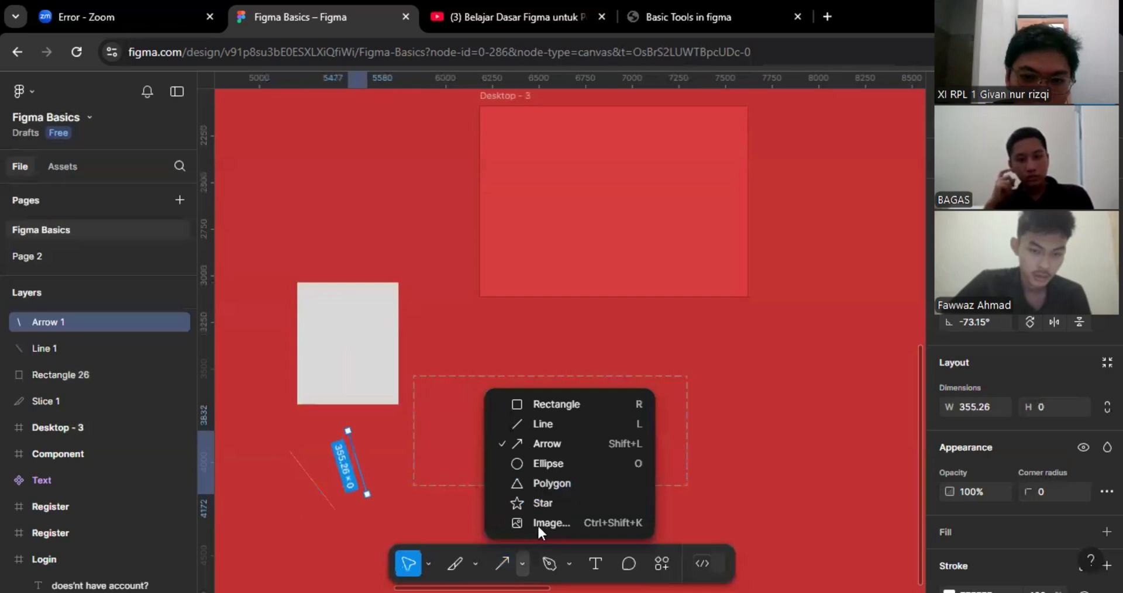
{"action": "left_click", "coordinate": [533, 502]}
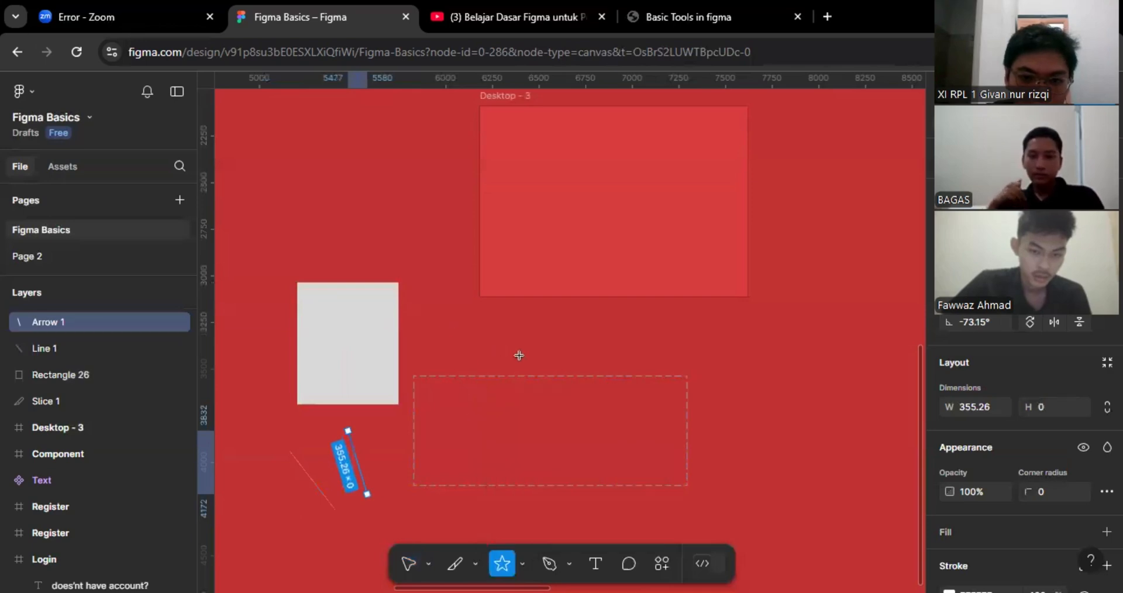
{"action": "mouse_move", "coordinate": [446, 323]}
{"action": "left_mouse_down"}
{"action": "mouse_move", "coordinate": [543, 376]}
{"action": "mouse_move", "coordinate": [551, 396]}
{"action": "left_mouse_up"}
{"action": "left_click_drag", "start_coordinate": [508, 360], "coordinate": [517, 353]}
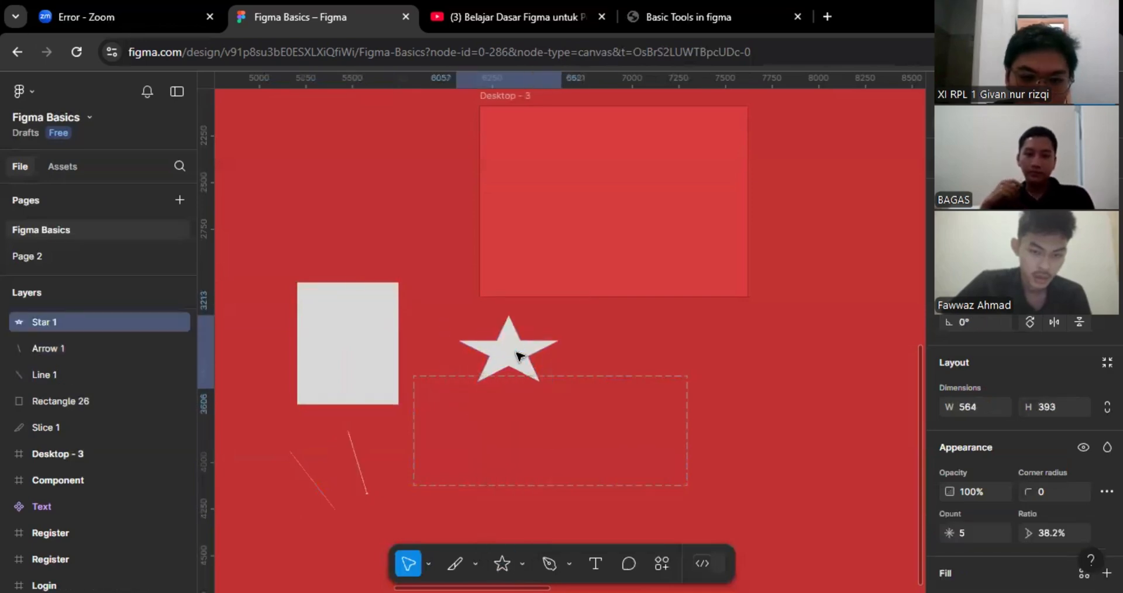
Place the image logo ulbi.png from the Downloads folder on the empty canvas right of the desktop frame.
{"action": "left_click", "coordinate": [522, 564]}
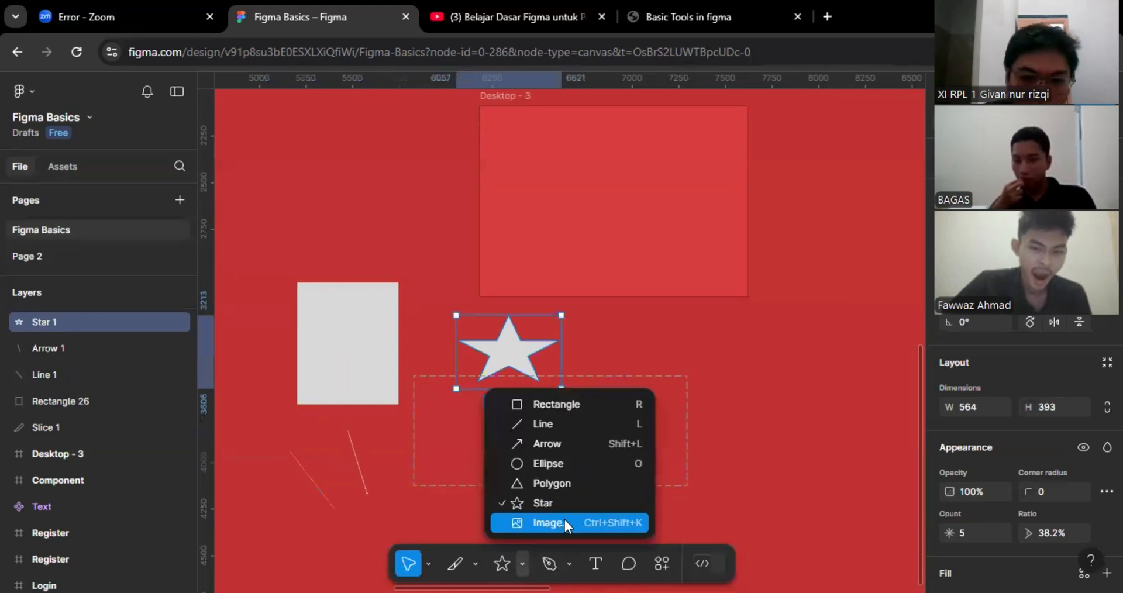
{"action": "scroll", "coordinate": [731, 489], "scroll_direction": "down", "scroll_amount": 2}
{"action": "scroll", "coordinate": [734, 488], "scroll_direction": "up", "scroll_amount": 1}
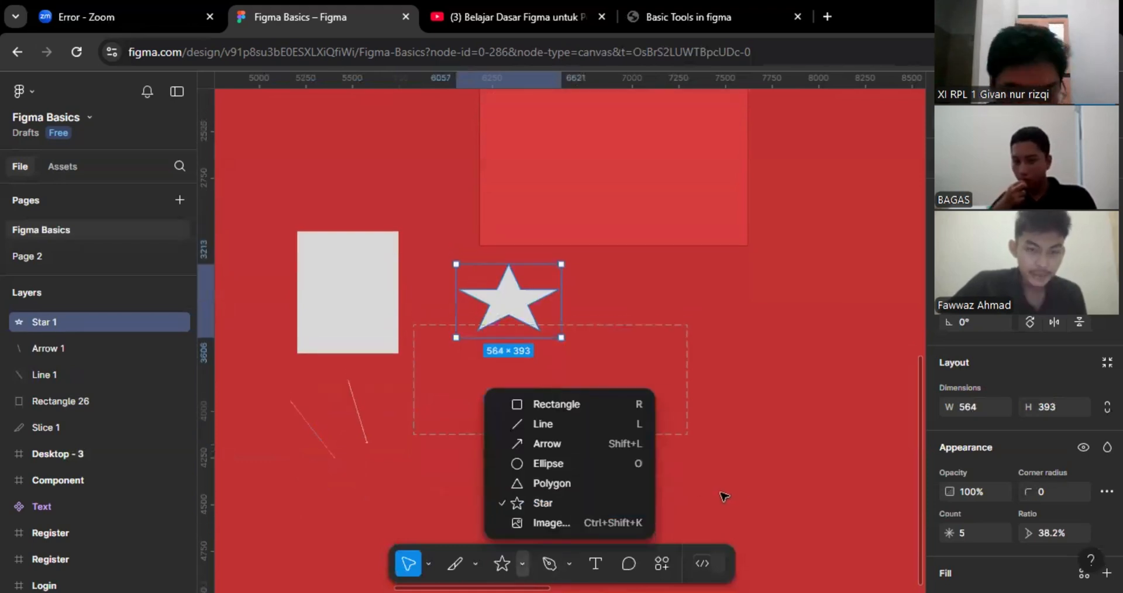
{"action": "left_click", "coordinate": [723, 497]}
{"action": "scroll", "coordinate": [722, 497], "scroll_direction": "right", "scroll_amount": 6}
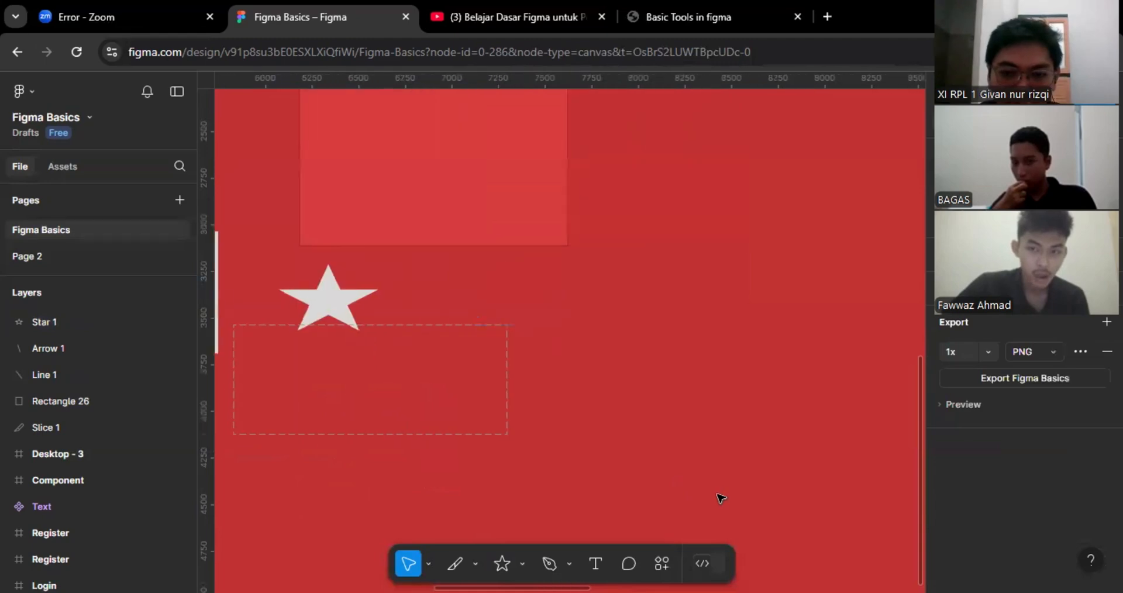
{"action": "left_click", "coordinate": [522, 564]}
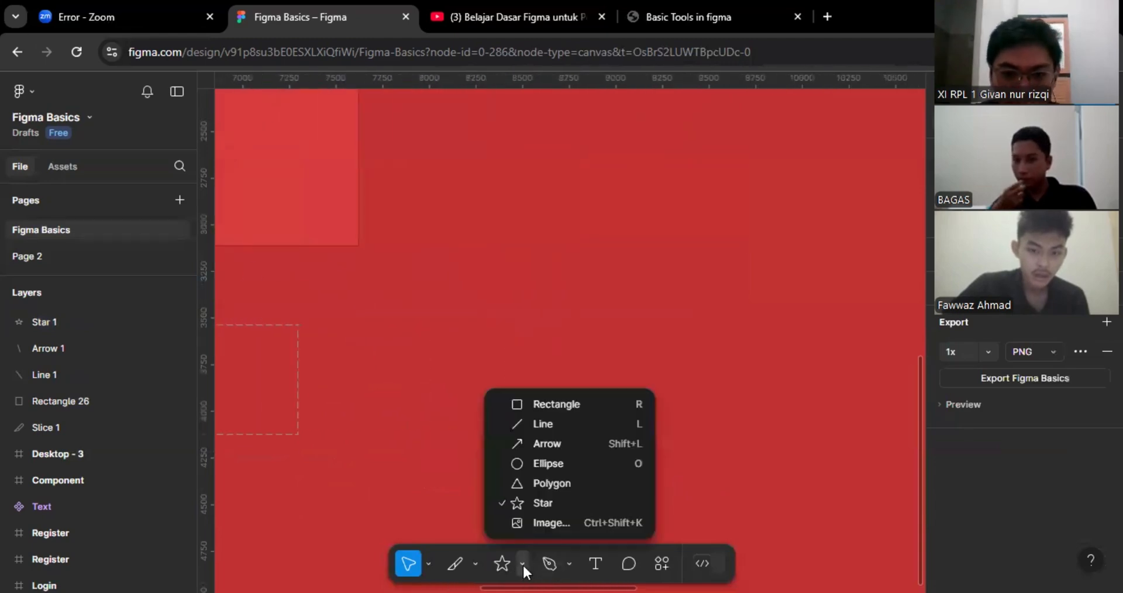
{"action": "left_click", "coordinate": [554, 520]}
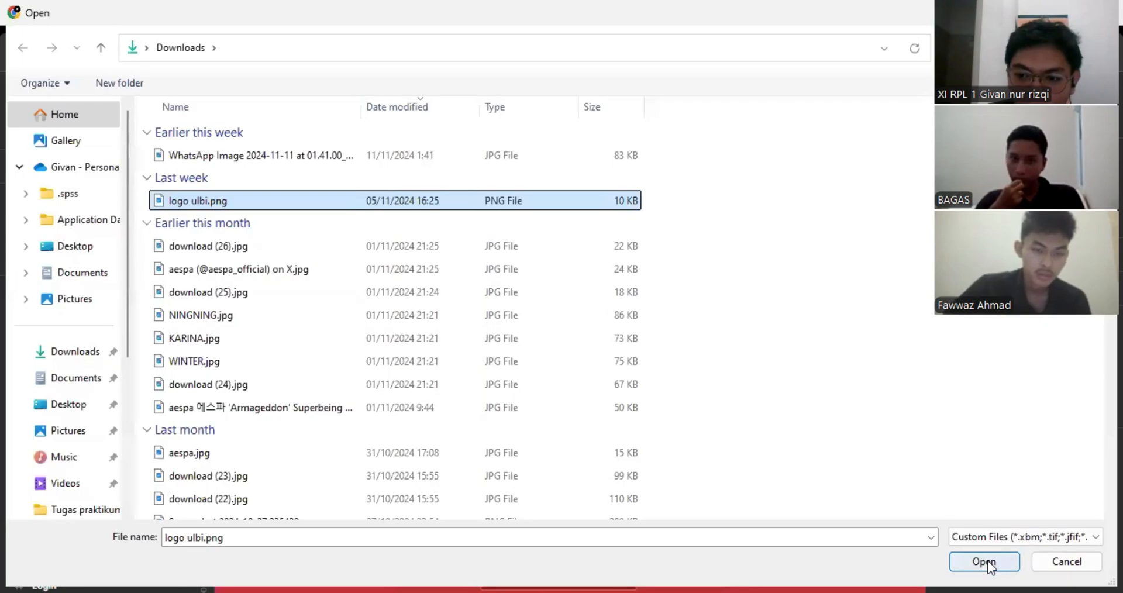
{"action": "left_click", "coordinate": [988, 561]}
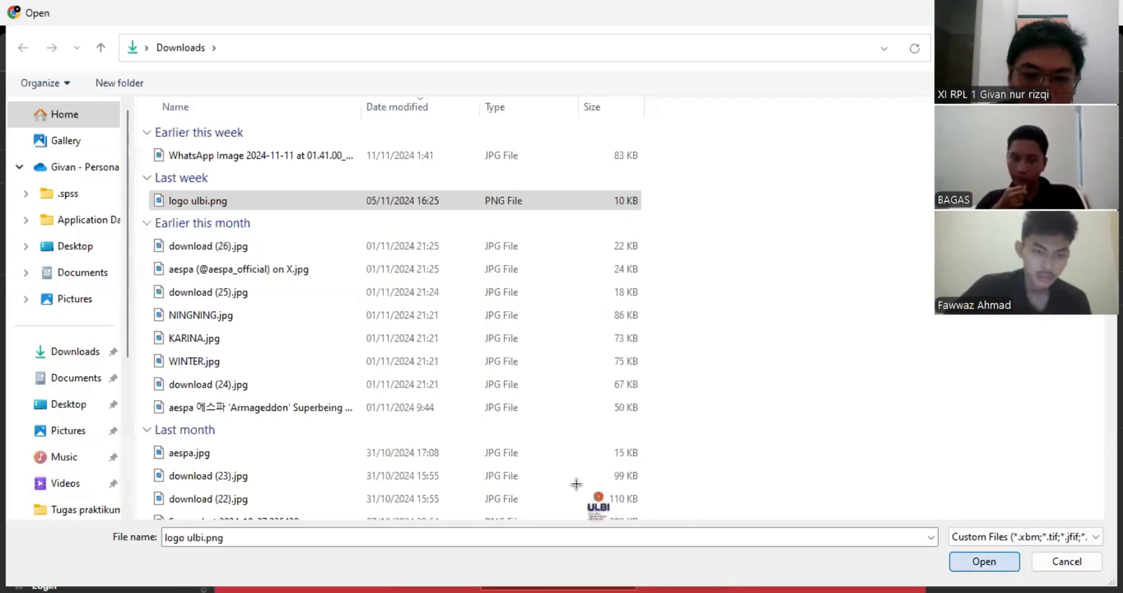
{"action": "left_click", "coordinate": [550, 267]}
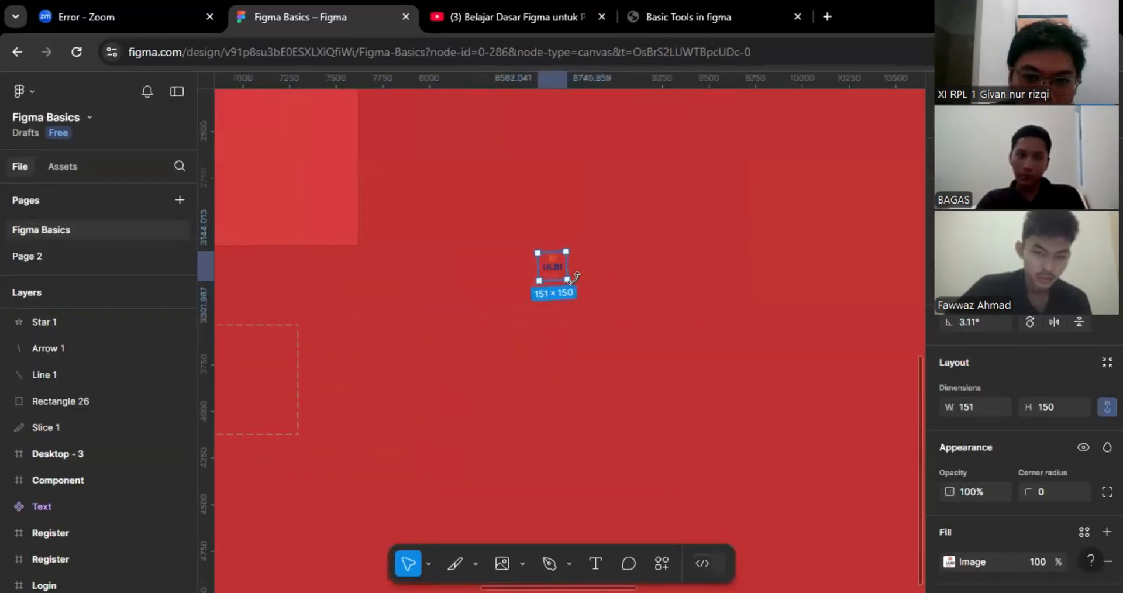
Enlarge the placed logo image to about 531 × 622 and rotate it to about 2.11°.
{"action": "left_click_drag", "start_coordinate": [574, 284], "coordinate": [632, 358]}
{"action": "left_click_drag", "start_coordinate": [544, 353], "coordinate": [524, 372]}
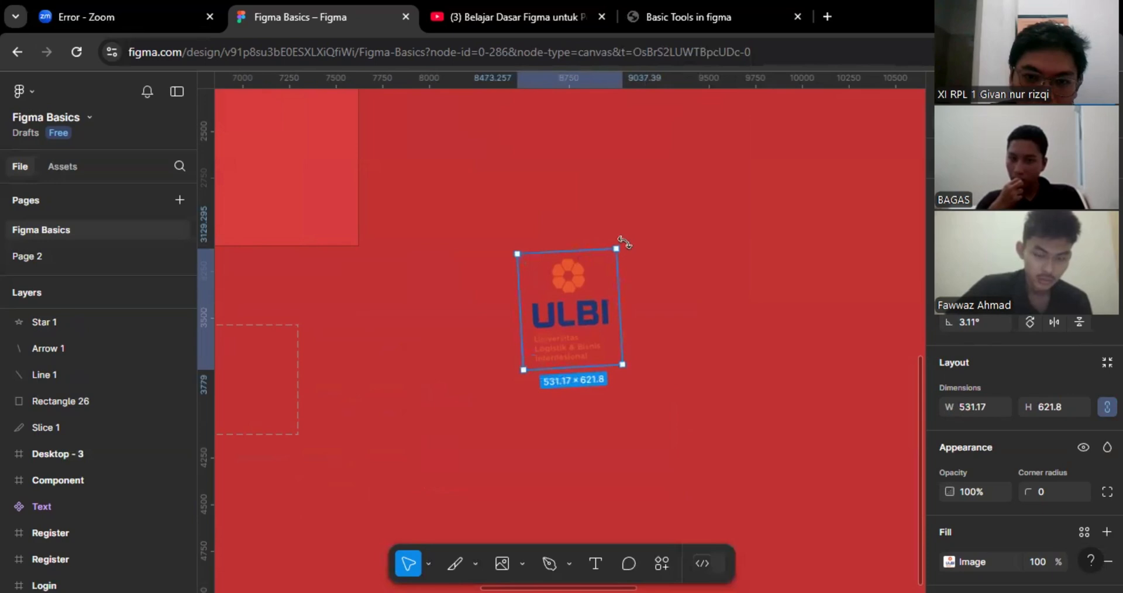
{"action": "mouse_move", "coordinate": [619, 242]}
{"action": "left_mouse_down"}
{"action": "mouse_move", "coordinate": [640, 260]}
{"action": "mouse_move", "coordinate": [622, 247]}
{"action": "left_mouse_up"}
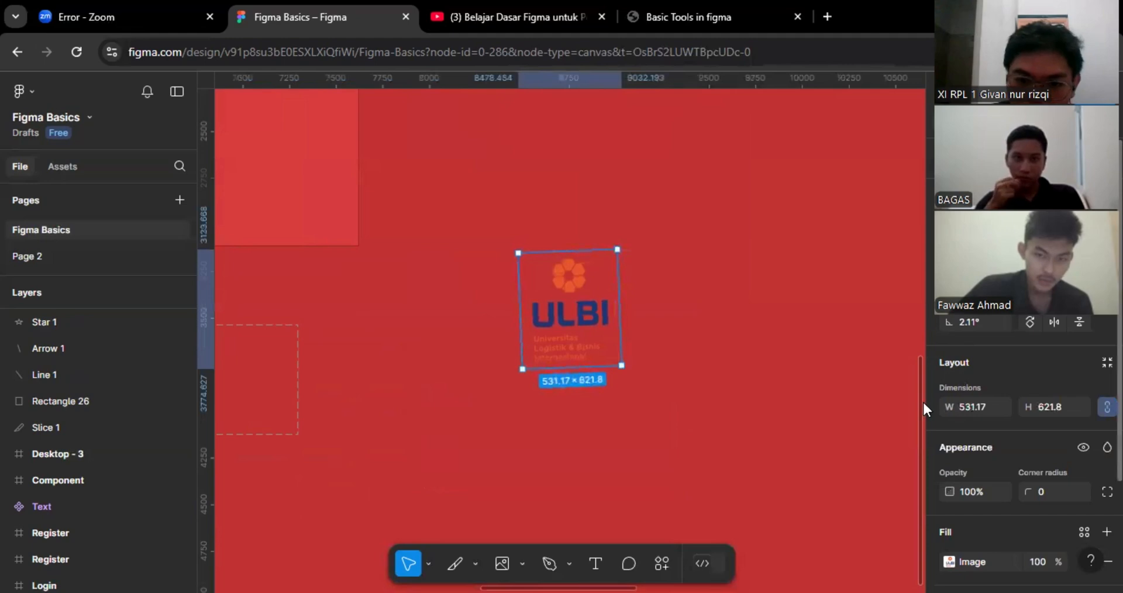
Draw a closed ten-point outline with the Pen tool just above the ULBI logo, curving part of its upper edge.
{"action": "left_click", "coordinate": [568, 565]}
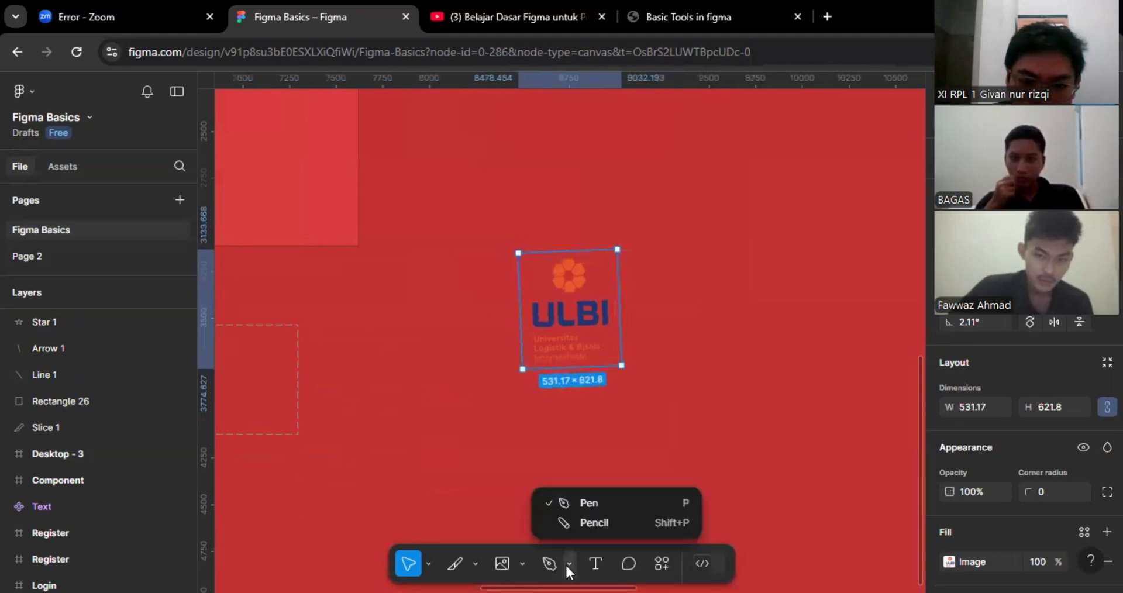
{"action": "left_click", "coordinate": [565, 563]}
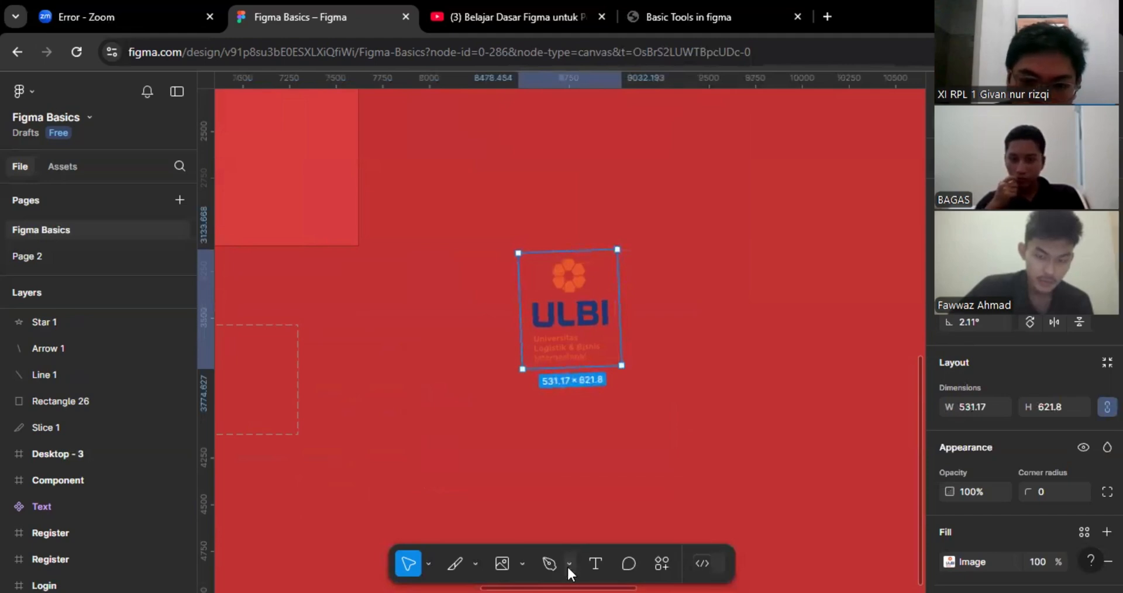
{"action": "left_click", "coordinate": [566, 565]}
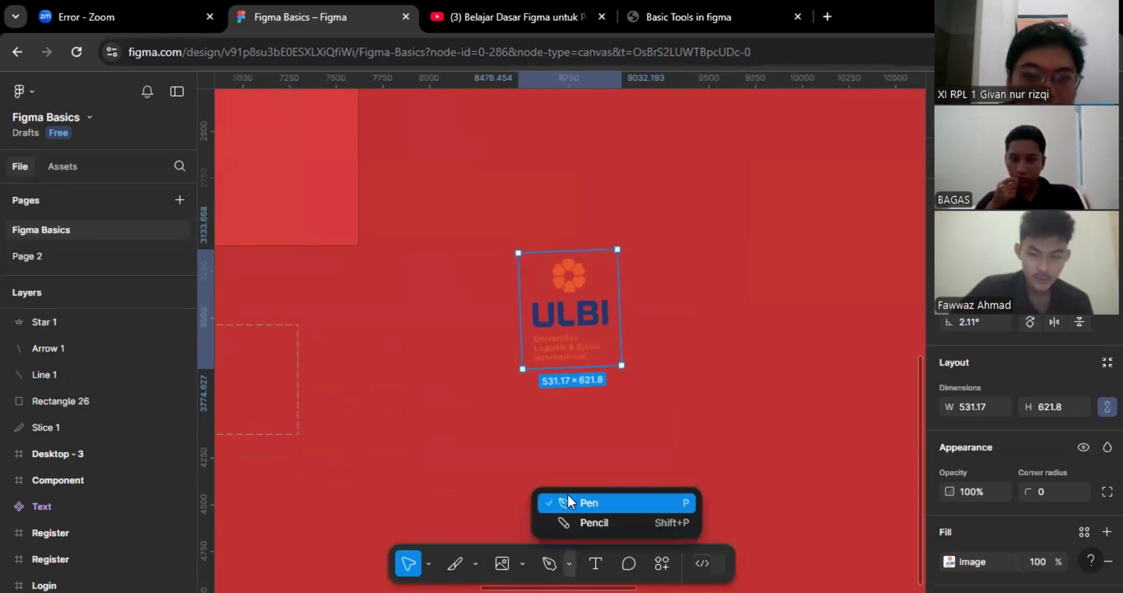
{"action": "left_click", "coordinate": [568, 496]}
{"action": "left_click", "coordinate": [473, 195]}
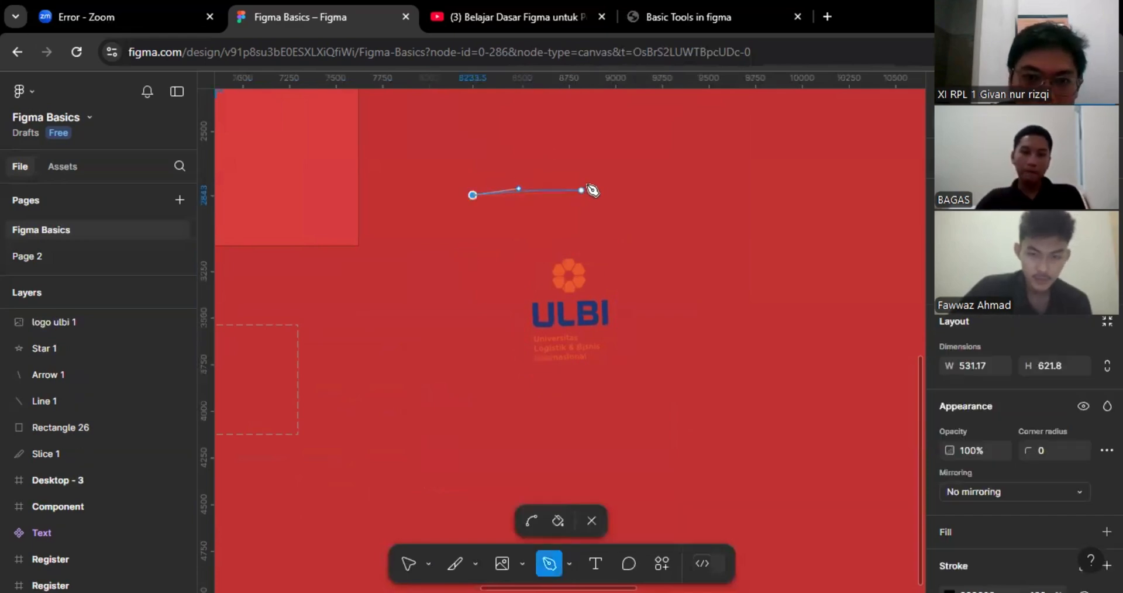
{"action": "left_click_drag", "start_coordinate": [581, 190], "coordinate": [607, 170]}
{"action": "left_click", "coordinate": [667, 178]}
{"action": "left_click", "coordinate": [677, 210]}
{"action": "left_click", "coordinate": [749, 216]}
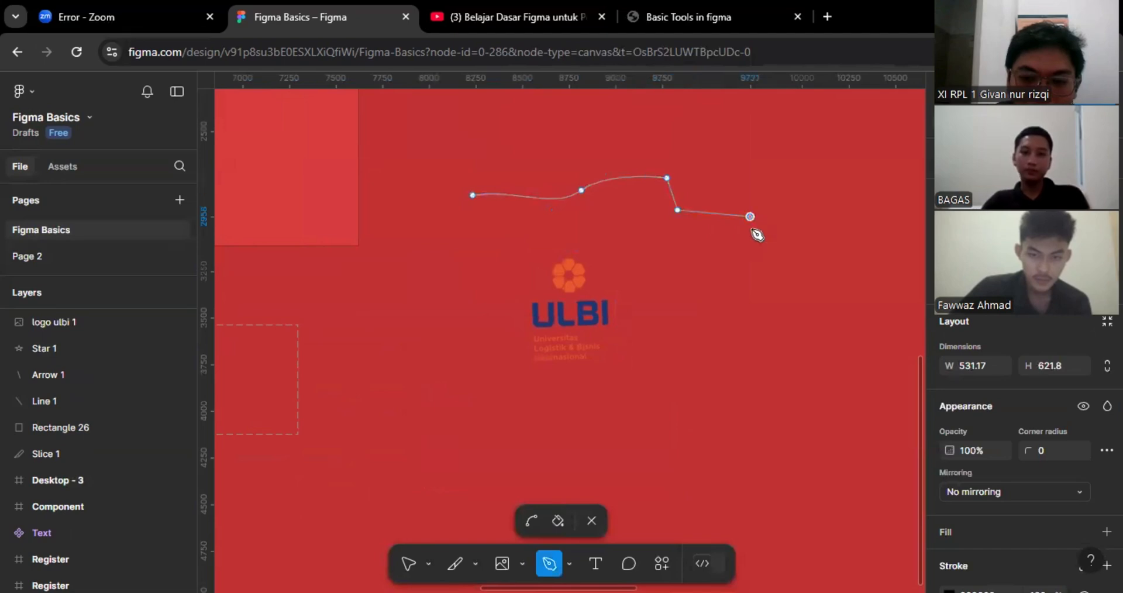
{"action": "left_click", "coordinate": [715, 265]}
{"action": "left_click", "coordinate": [611, 251]}
{"action": "left_click", "coordinate": [534, 251]}
{"action": "left_click", "coordinate": [457, 264]}
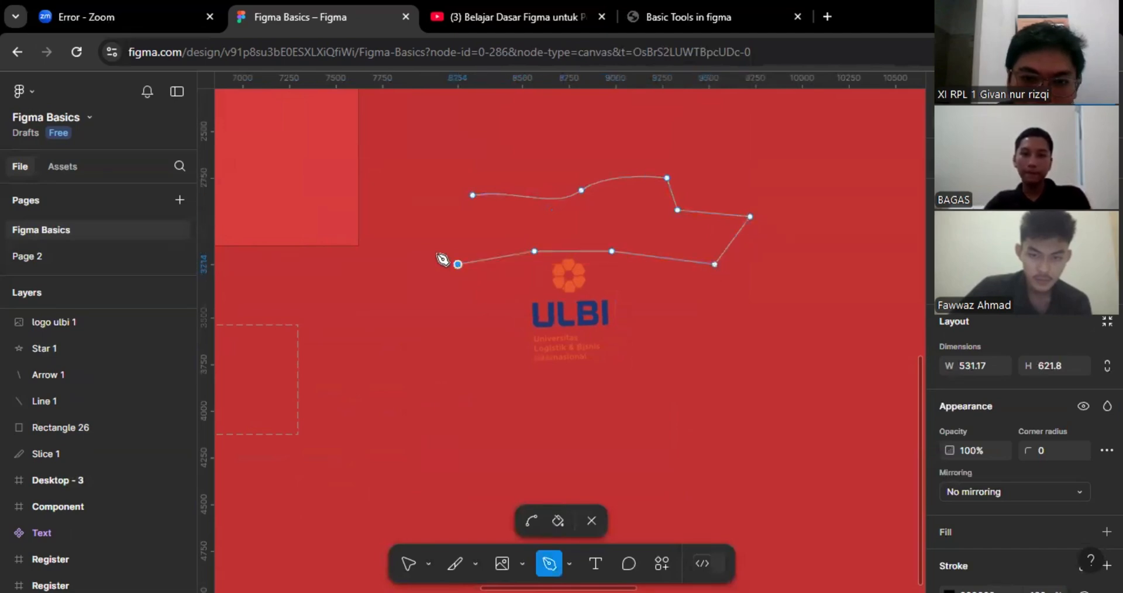
{"action": "left_click", "coordinate": [434, 210]}
{"action": "left_click", "coordinate": [472, 194]}
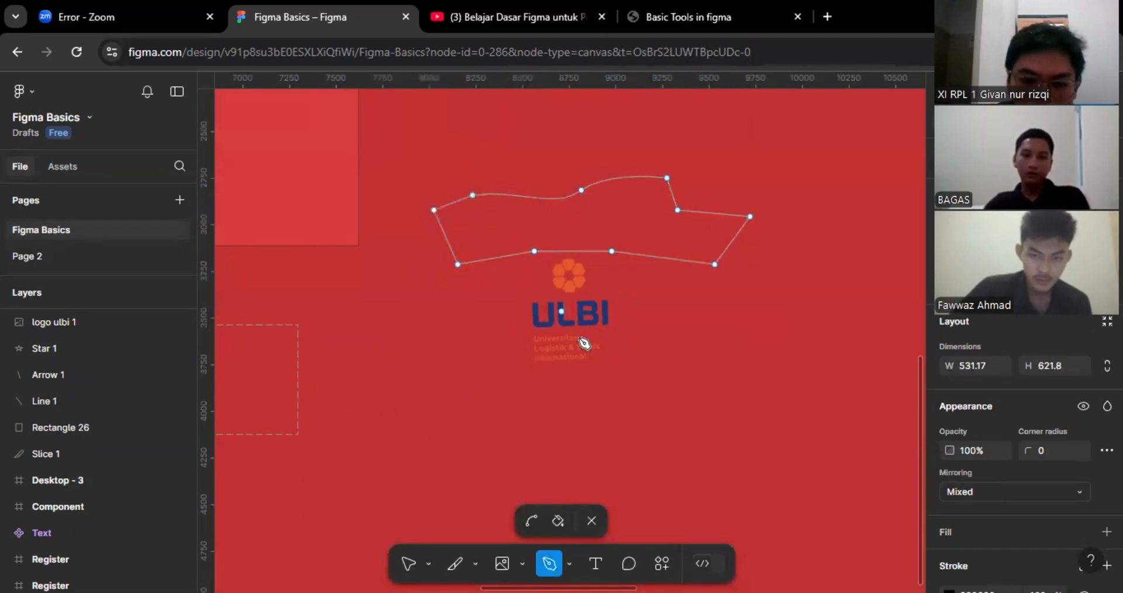
Sketch several short freehand Pencil strokes above and to the right of the pen outline, including two that cross.
{"action": "left_click", "coordinate": [571, 563]}
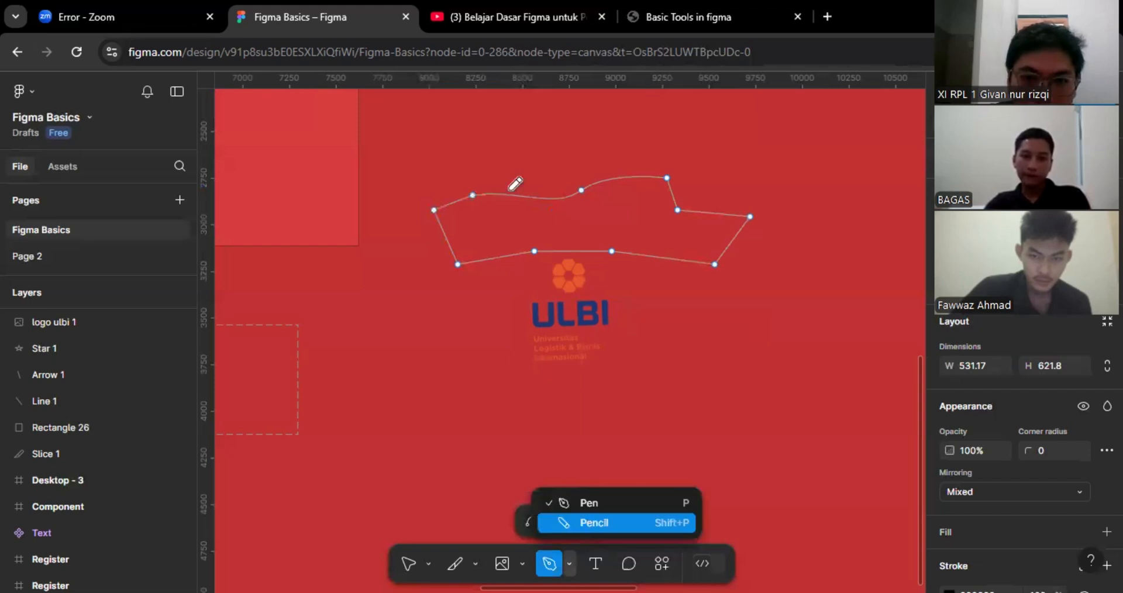
{"action": "left_click_drag", "start_coordinate": [510, 141], "coordinate": [586, 153]}
{"action": "mouse_move", "coordinate": [658, 115]}
{"action": "left_mouse_down"}
{"action": "mouse_move", "coordinate": [635, 140]}
{"action": "mouse_move", "coordinate": [667, 137]}
{"action": "left_mouse_up"}
{"action": "left_click_drag", "start_coordinate": [738, 155], "coordinate": [789, 228]}
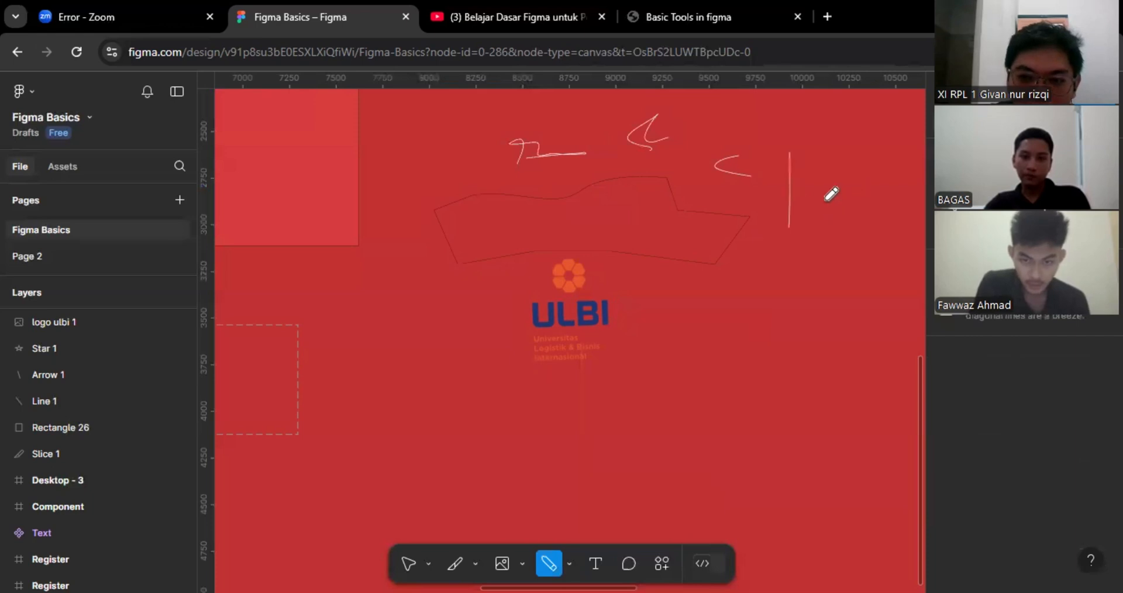
{"action": "left_click_drag", "start_coordinate": [853, 196], "coordinate": [740, 209]}
{"action": "mouse_move", "coordinate": [765, 297]}
{"action": "left_mouse_down"}
{"action": "mouse_move", "coordinate": [753, 263]}
{"action": "mouse_move", "coordinate": [695, 288]}
{"action": "left_mouse_up"}
{"action": "left_click", "coordinate": [594, 561]}
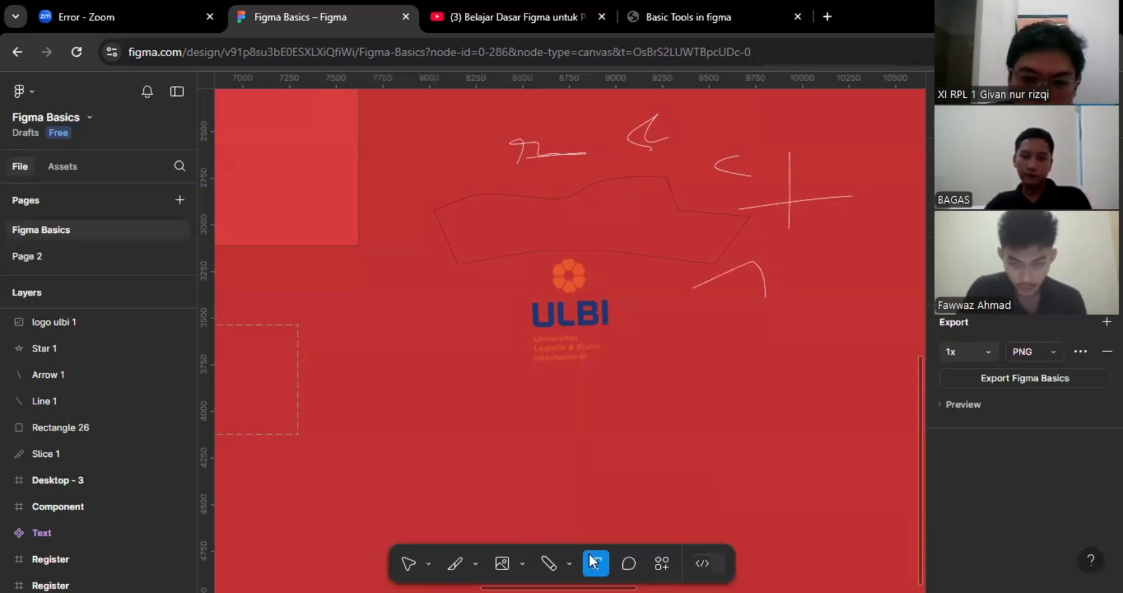
{"action": "scroll", "coordinate": [380, 247], "scroll_direction": "down", "scroll_amount": 1}
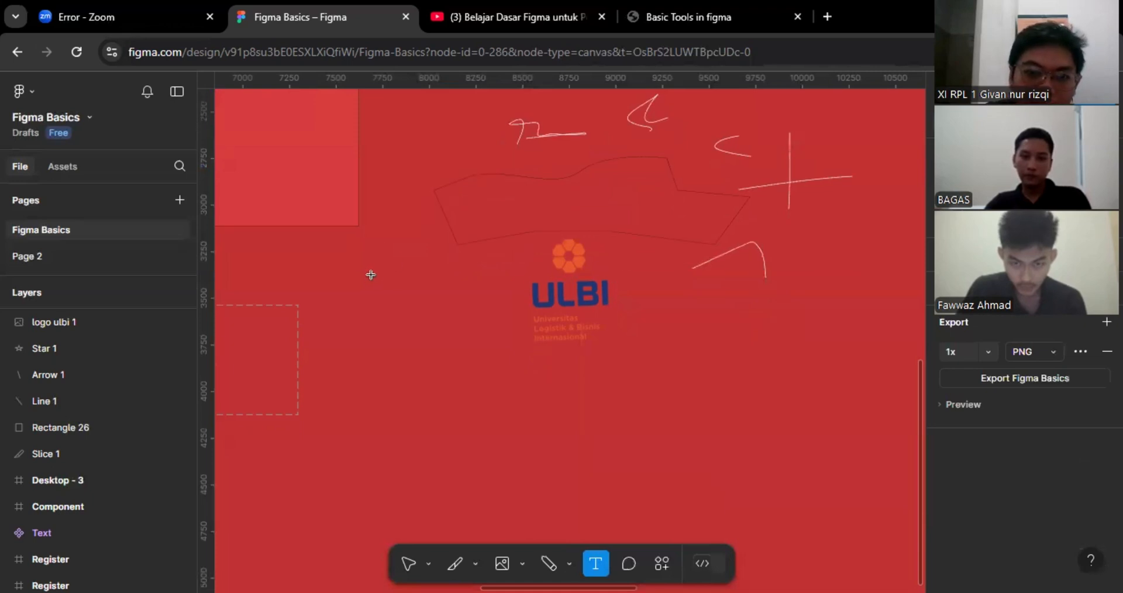
{"action": "left_click_drag", "start_coordinate": [415, 298], "coordinate": [372, 278]}
{"action": "scroll", "coordinate": [402, 268], "scroll_direction": "up", "scroll_amount": 2}
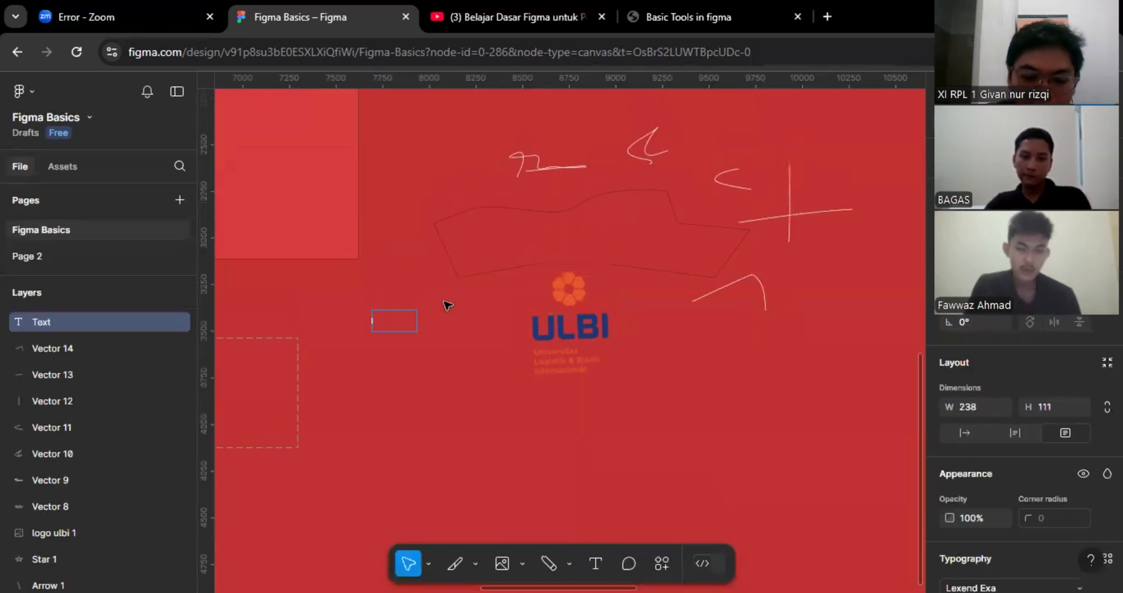
{"action": "scroll", "coordinate": [448, 305], "scroll_direction": "left", "scroll_amount": 6}
{"action": "scroll", "coordinate": [447, 305], "scroll_direction": "up", "scroll_amount": 1}
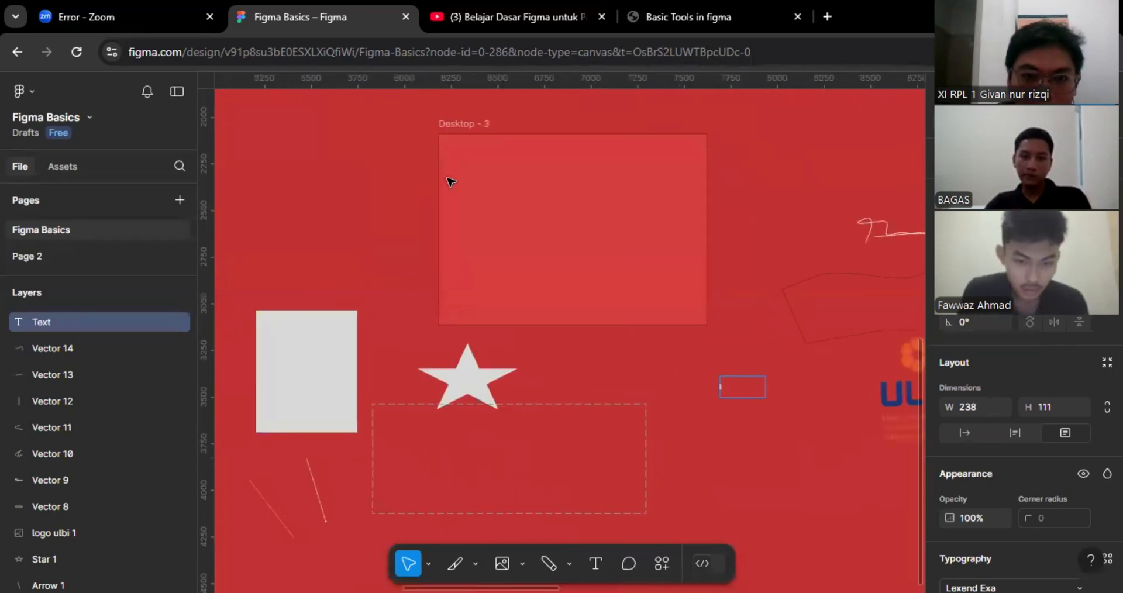
{"action": "key", "text": "Escape"}
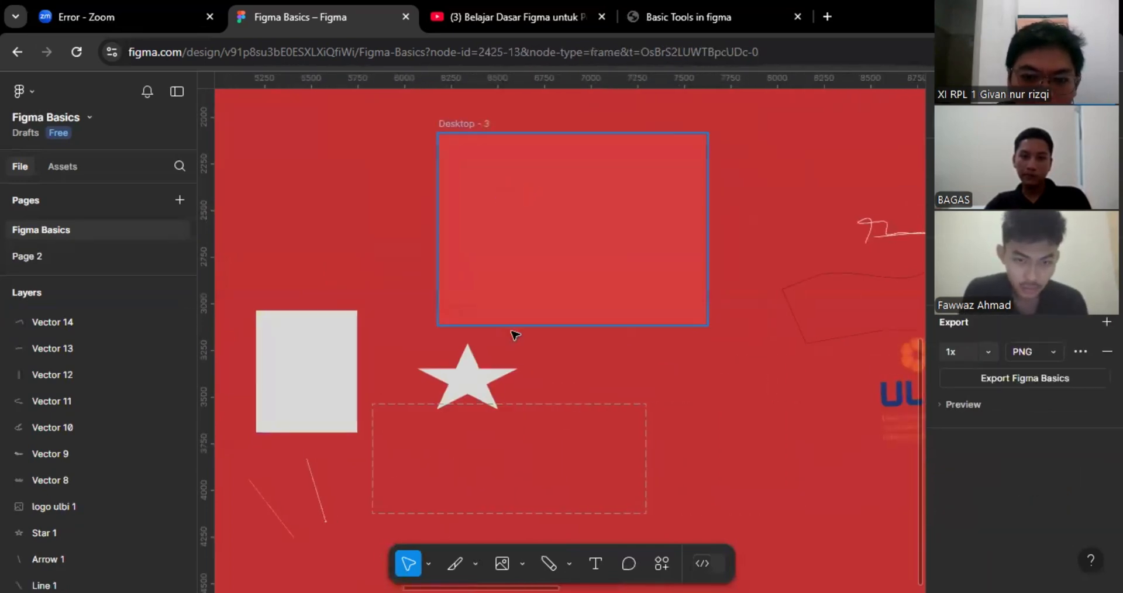
Add the text "COBA COBA FIGMA" in the upper-left area of the Desktop - 3 frame.
{"action": "left_click", "coordinate": [597, 564]}
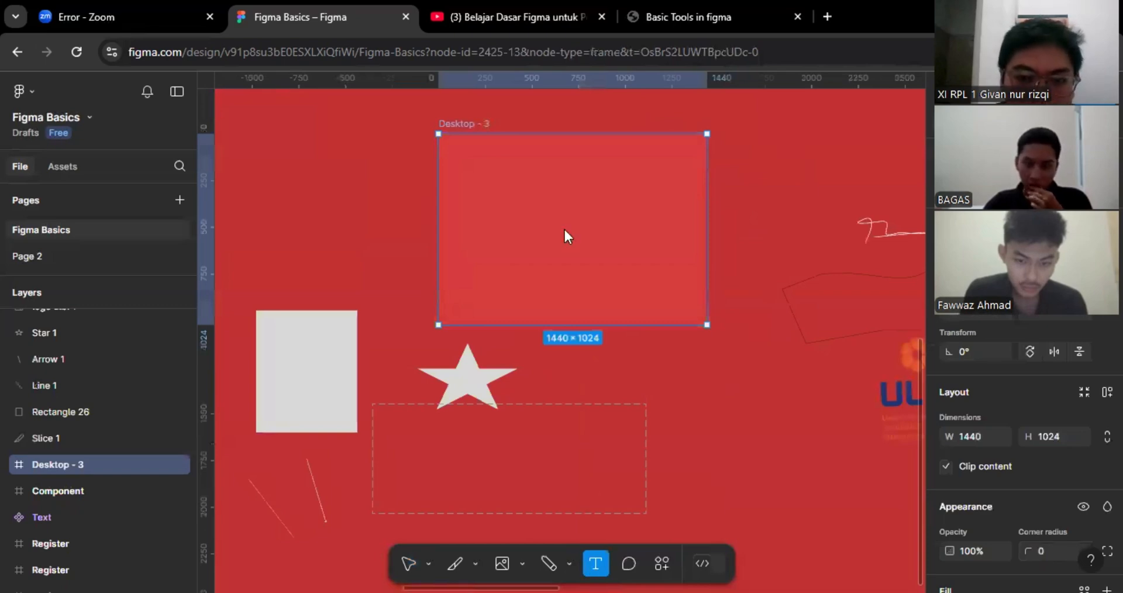
{"action": "key", "text": "Escape"}
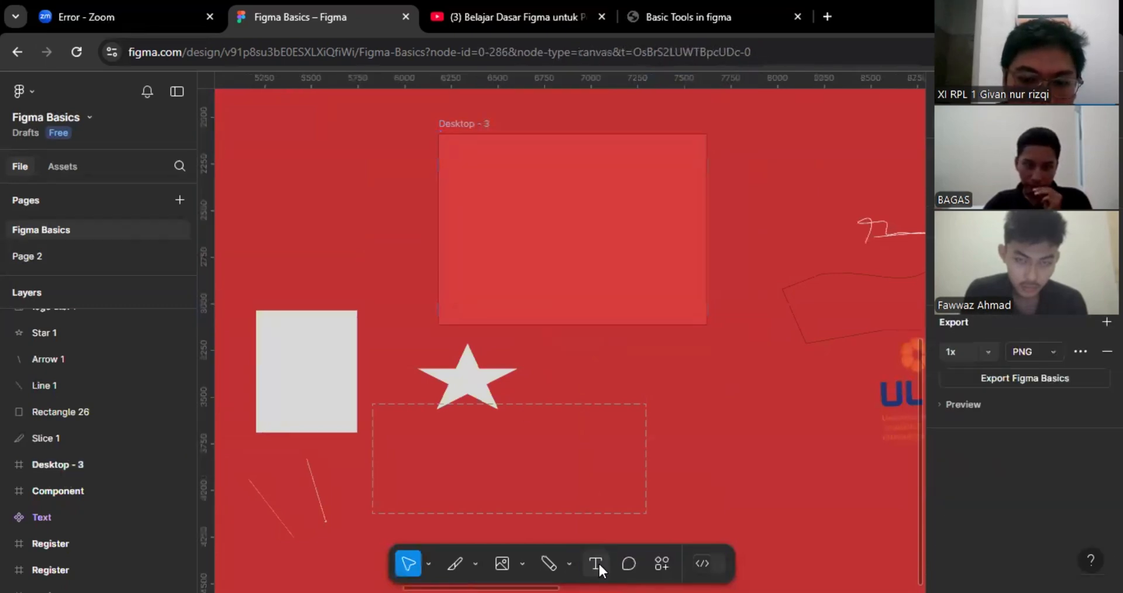
{"action": "left_click", "coordinate": [480, 201]}
{"action": "type", "text": "ugy"}
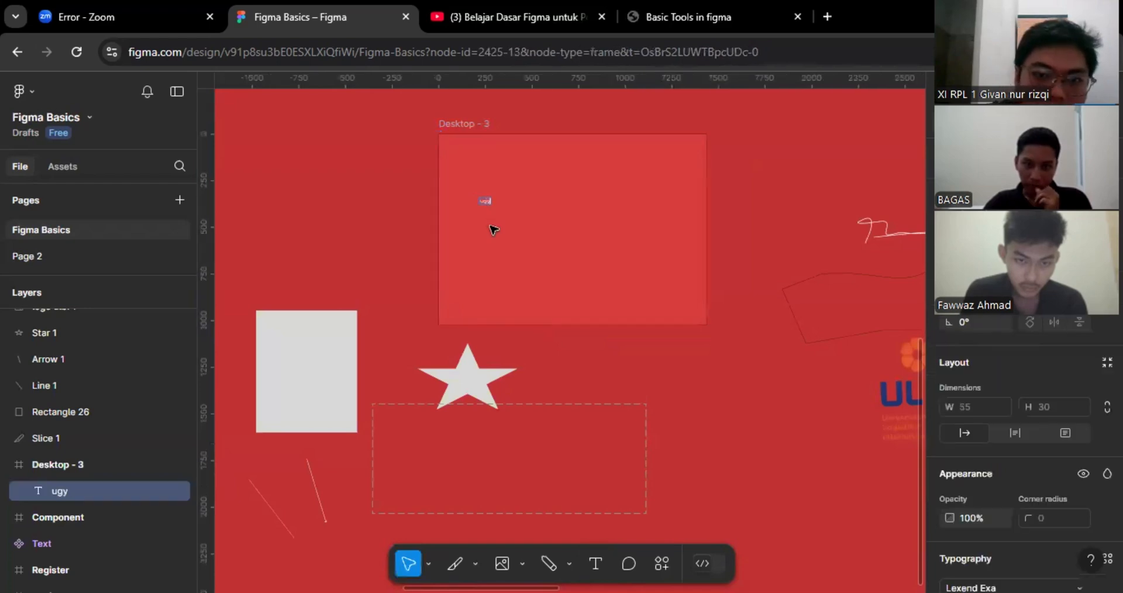
{"action": "key", "text": "BackSpace"}
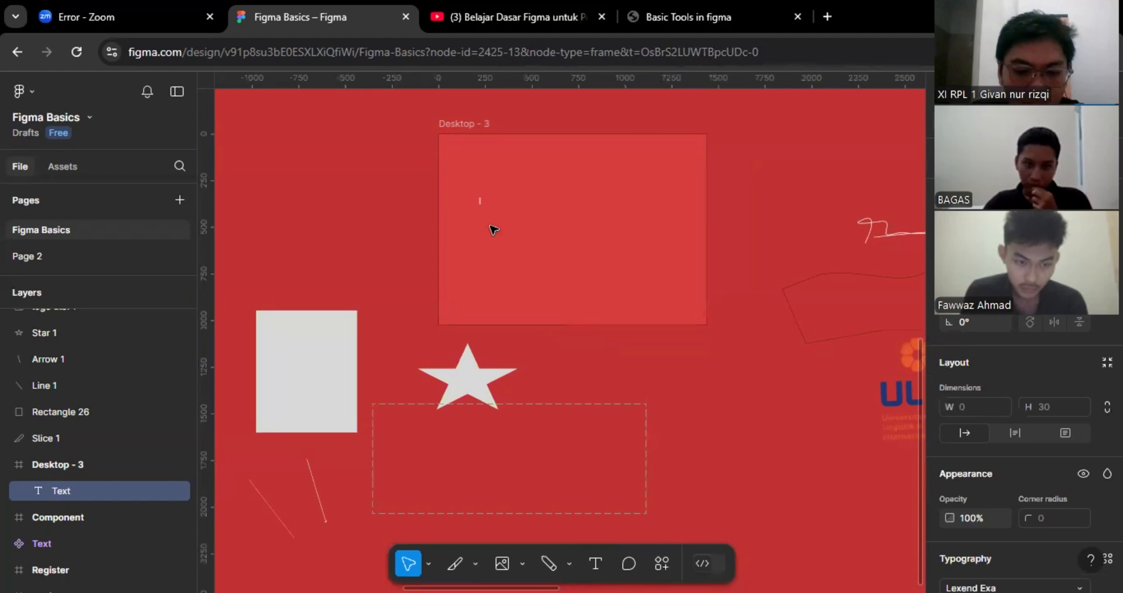
{"action": "type", "text": "COBA"}
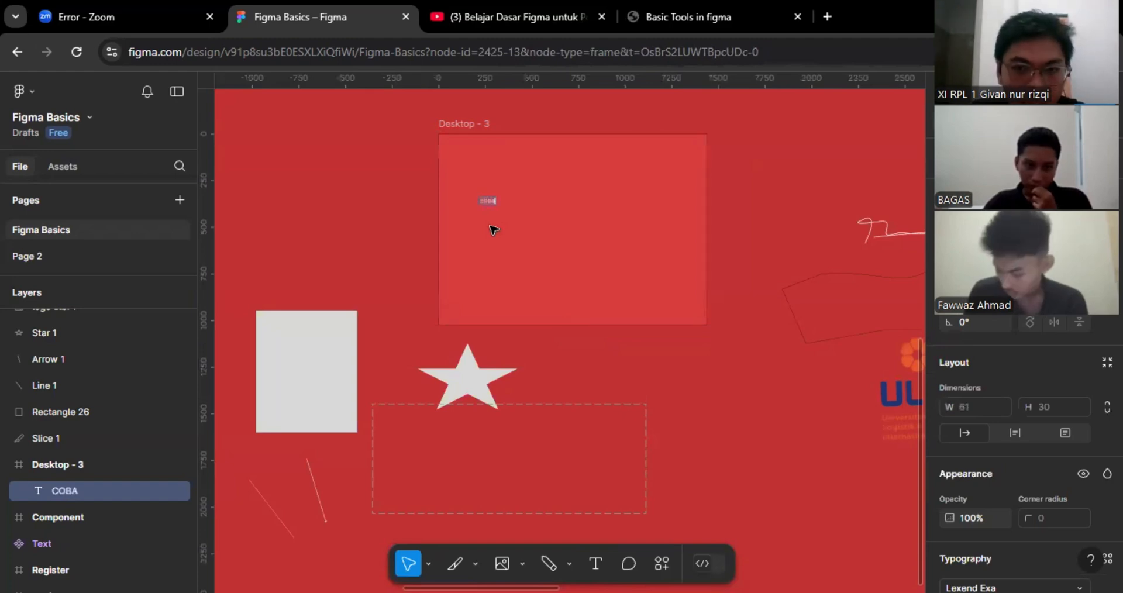
{"action": "type", "text": " COBA F"}
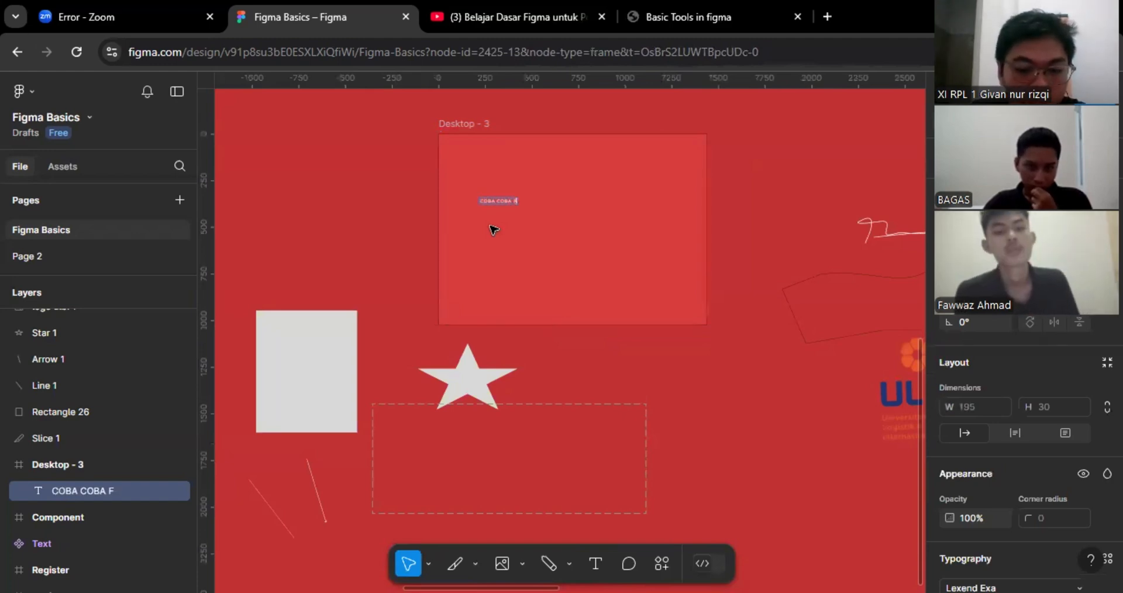
{"action": "type", "text": "IGA"}
{"action": "key", "text": "BackSpace"}
{"action": "type", "text": "M"}
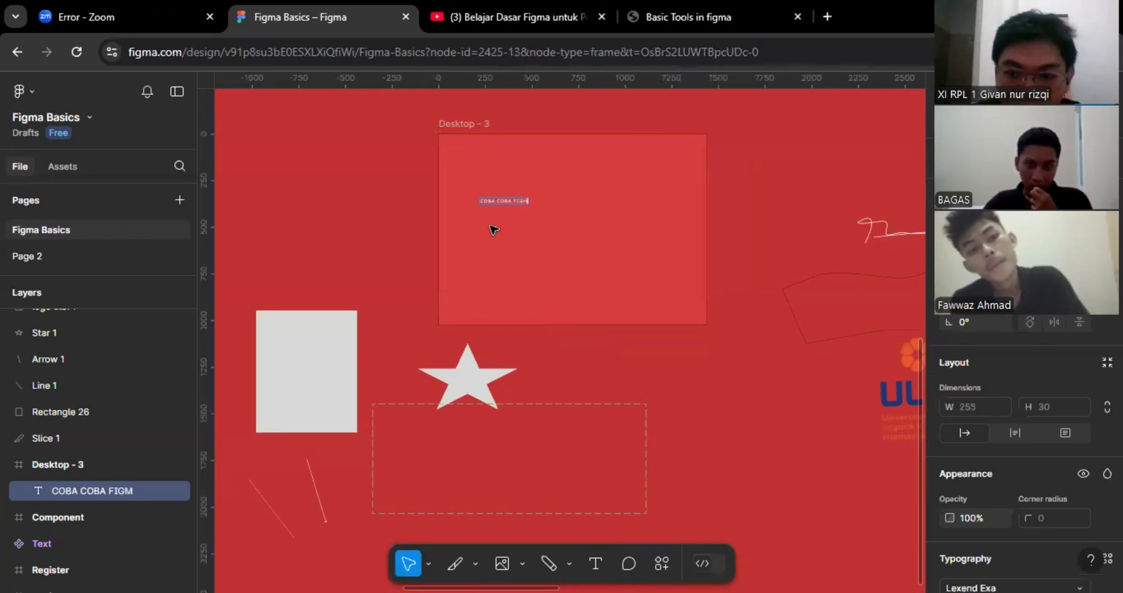
{"action": "type", "text": "A"}
Try the Ledger font at size 128 on the COBA COBA FIGMA text.
{"action": "scroll", "coordinate": [1012, 448], "scroll_direction": "down", "scroll_amount": 2}
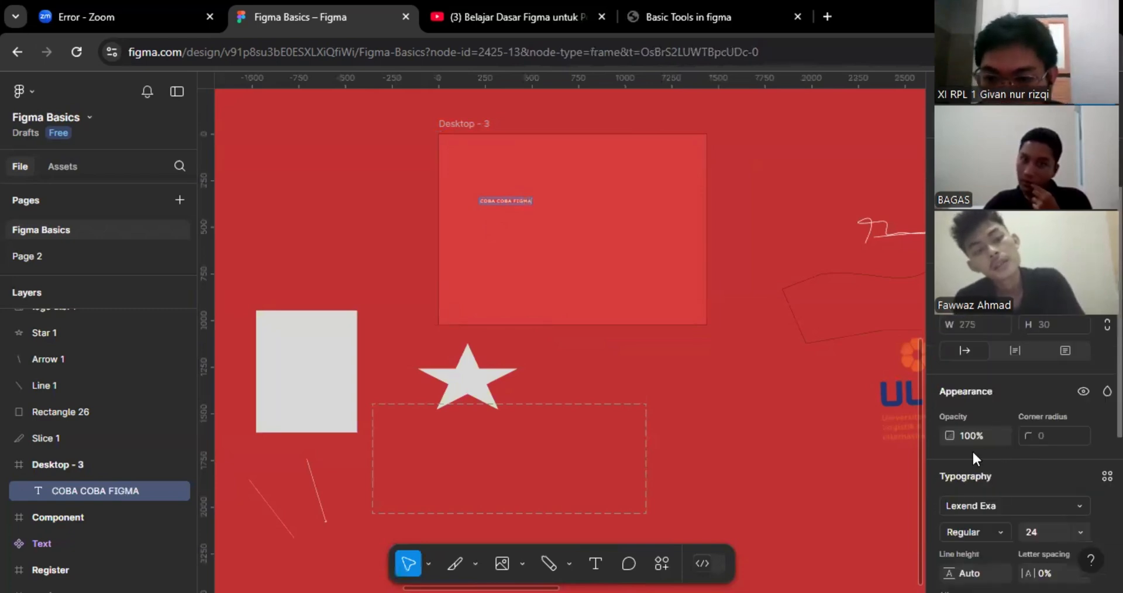
{"action": "scroll", "coordinate": [974, 454], "scroll_direction": "down", "scroll_amount": 2}
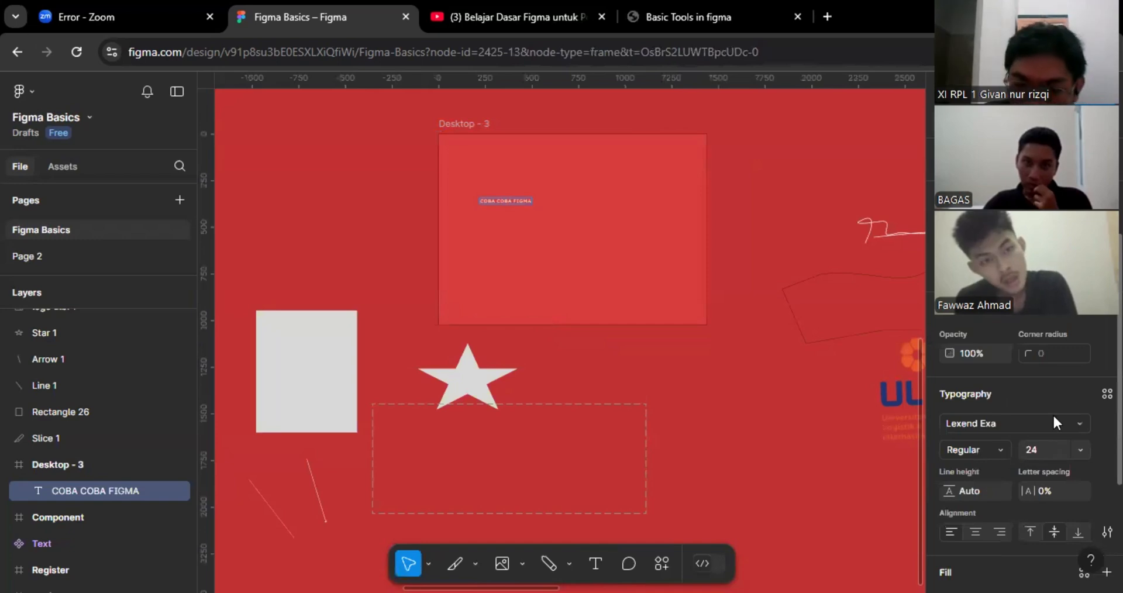
{"action": "left_click", "coordinate": [1051, 424]}
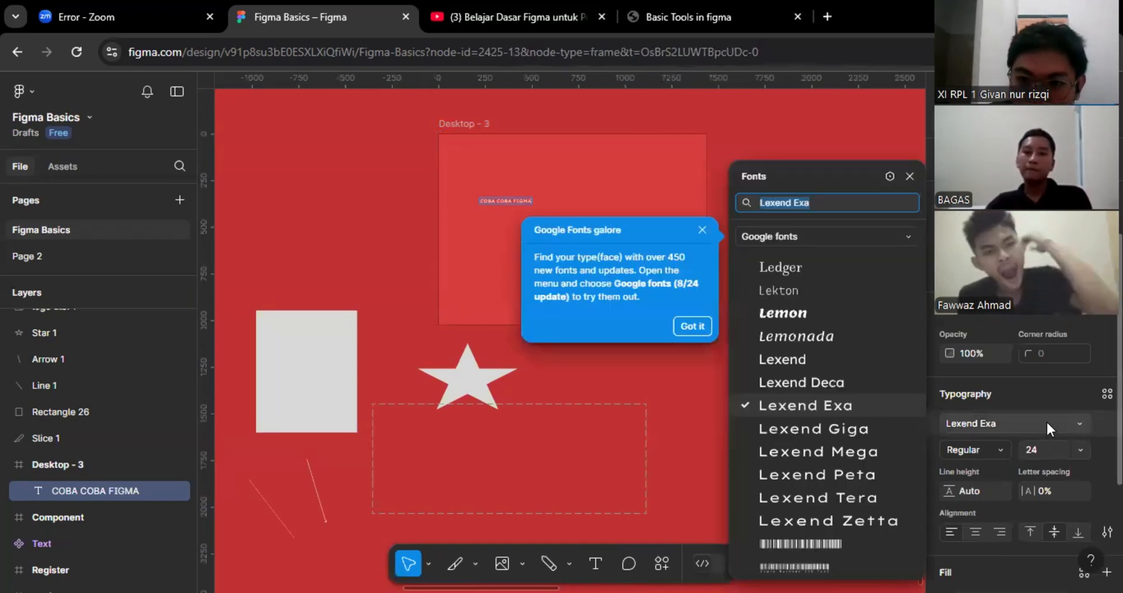
{"action": "left_click", "coordinate": [811, 268]}
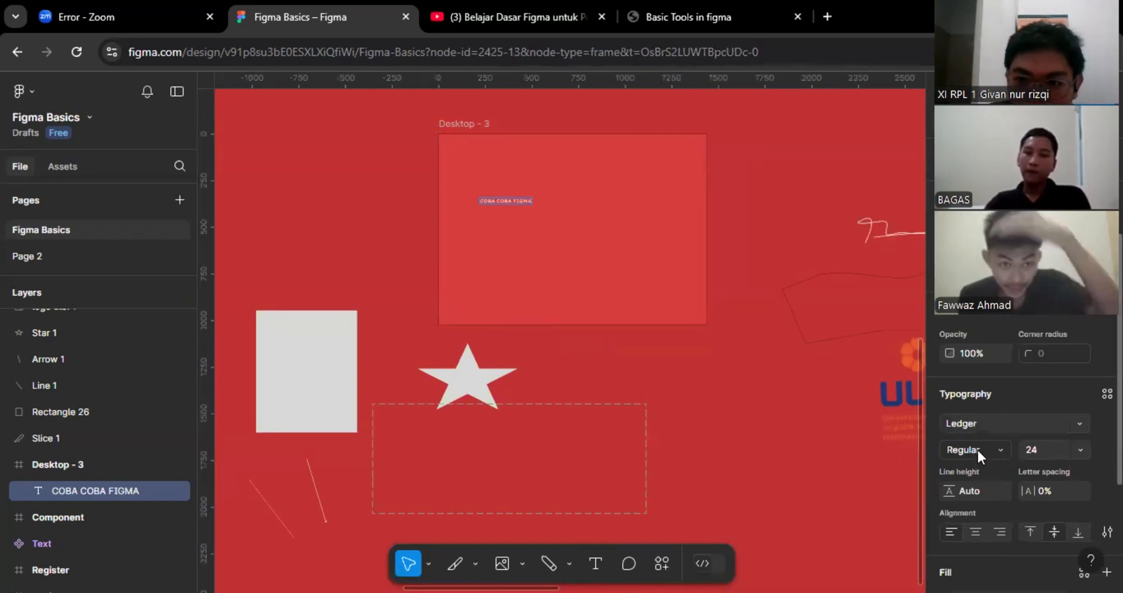
{"action": "left_click", "coordinate": [1002, 447]}
{"action": "left_click", "coordinate": [998, 446]}
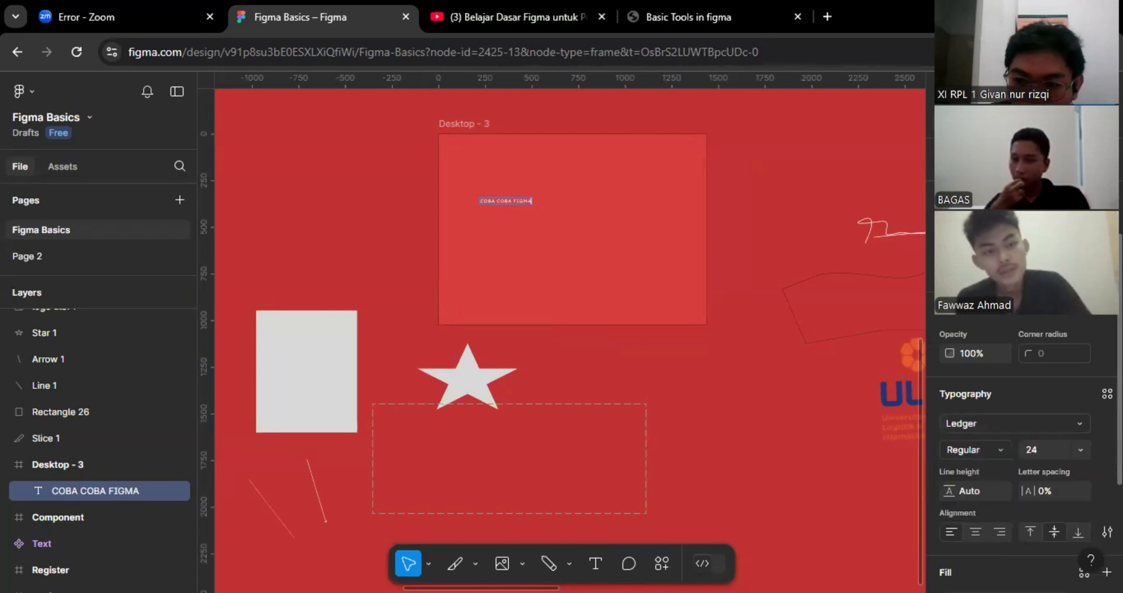
{"action": "left_click", "coordinate": [1086, 450]}
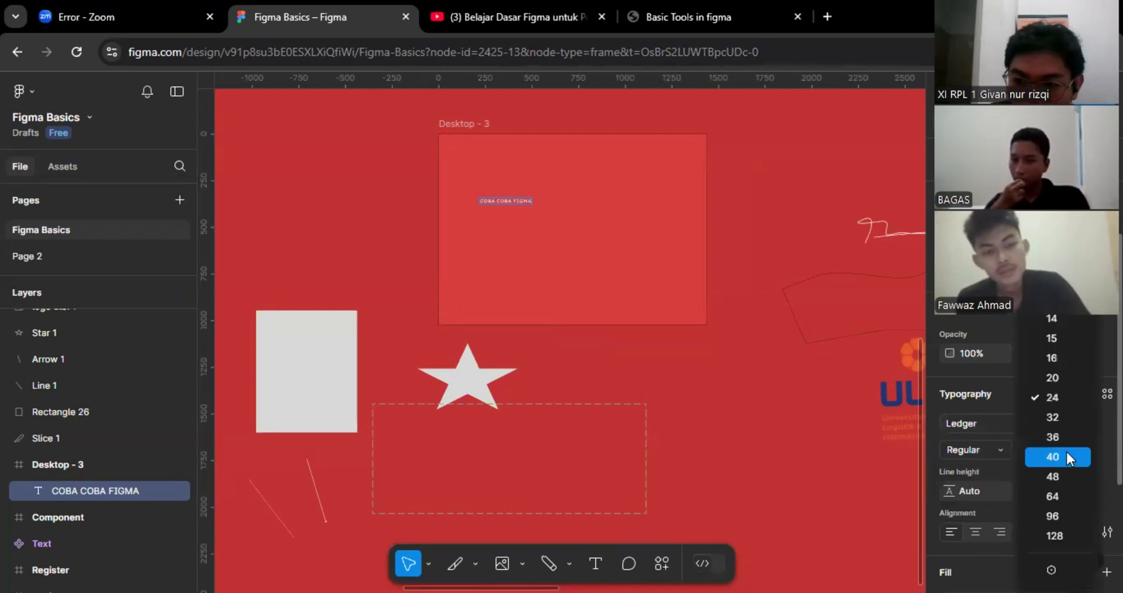
{"action": "left_click", "coordinate": [1062, 536]}
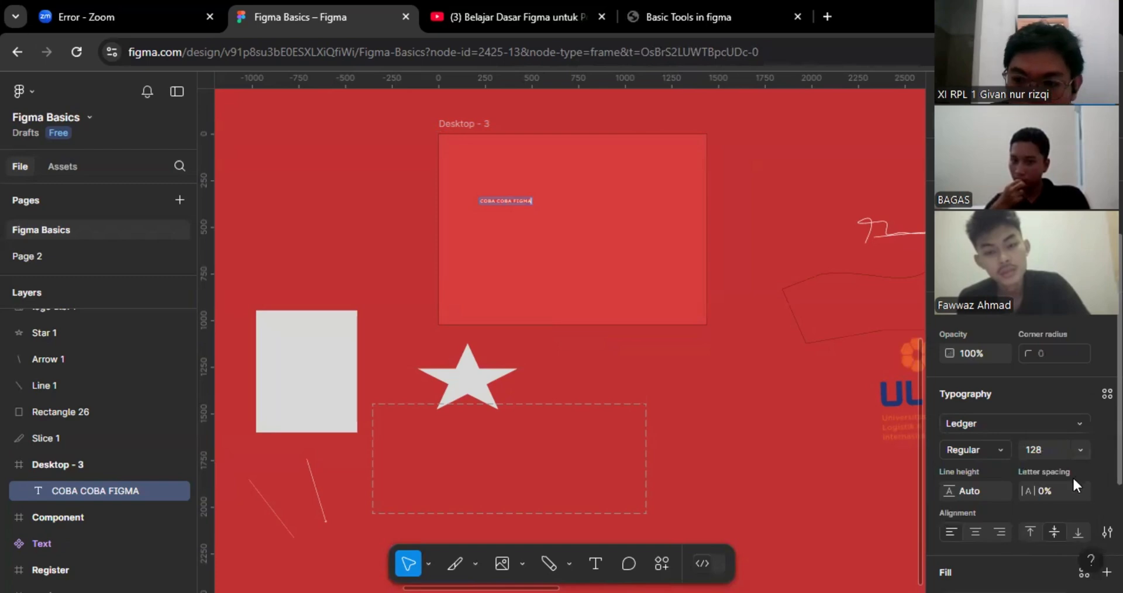
Try another custom fill colour on the COBA COBA FIGMA text, and undo the trial formatting changes.
{"action": "scroll", "coordinate": [988, 446], "scroll_direction": "down", "scroll_amount": 2}
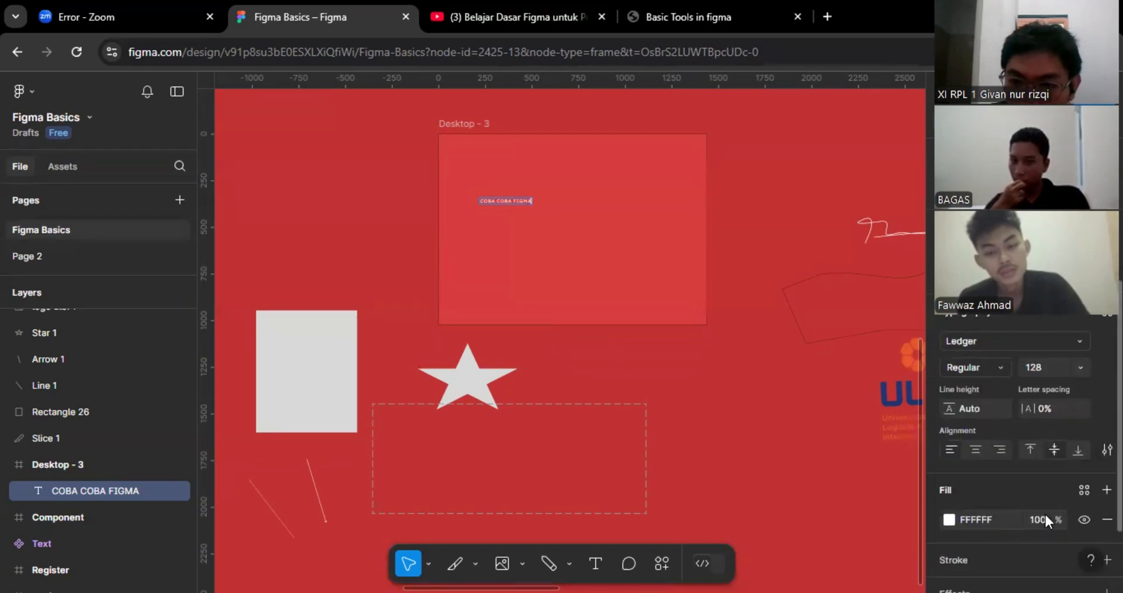
{"action": "scroll", "coordinate": [1045, 520], "scroll_direction": "down", "scroll_amount": 2}
{"action": "left_click", "coordinate": [949, 436]}
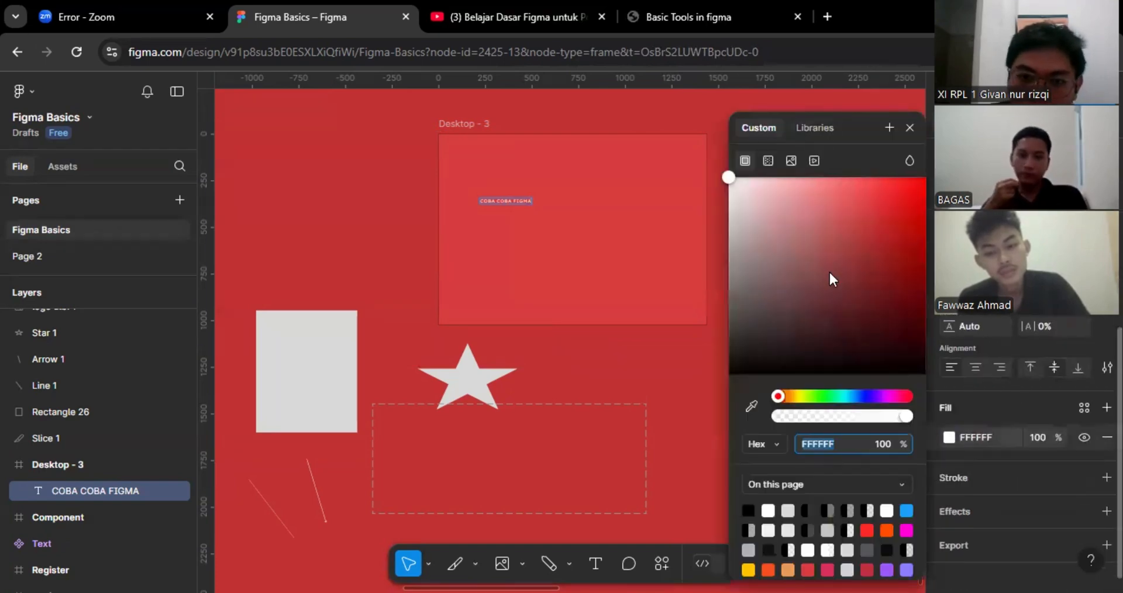
{"action": "left_click_drag", "start_coordinate": [830, 273], "coordinate": [772, 241]}
{"action": "key", "text": "ctrl+z"}
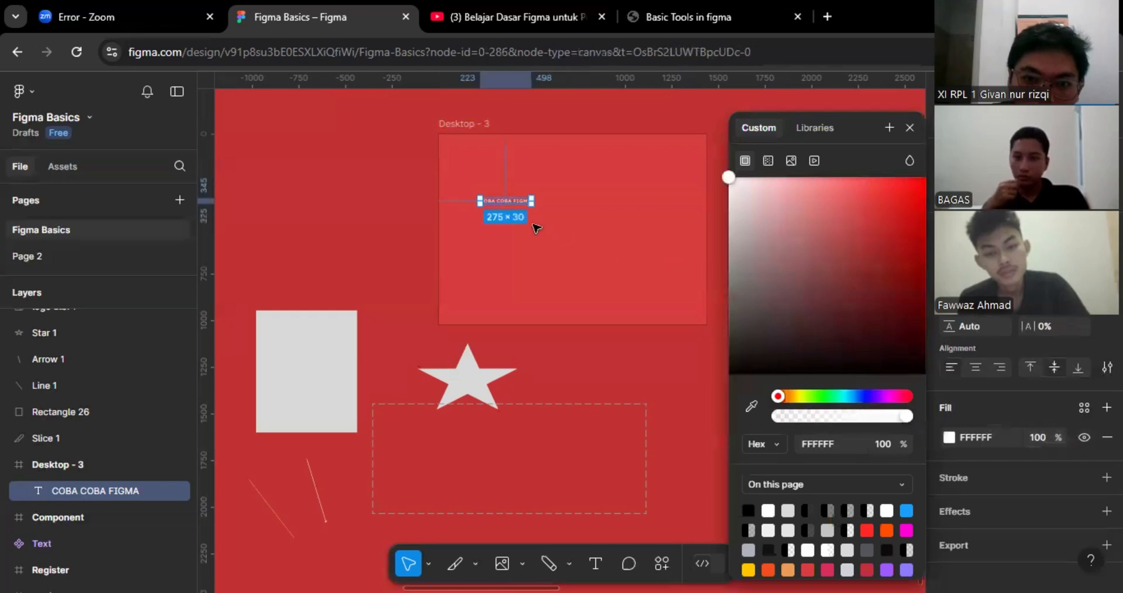
{"action": "left_click", "coordinate": [534, 225]}
Set the font size of the whole COBA COBA FIGMA text to 64.
{"action": "left_click", "coordinate": [495, 203]}
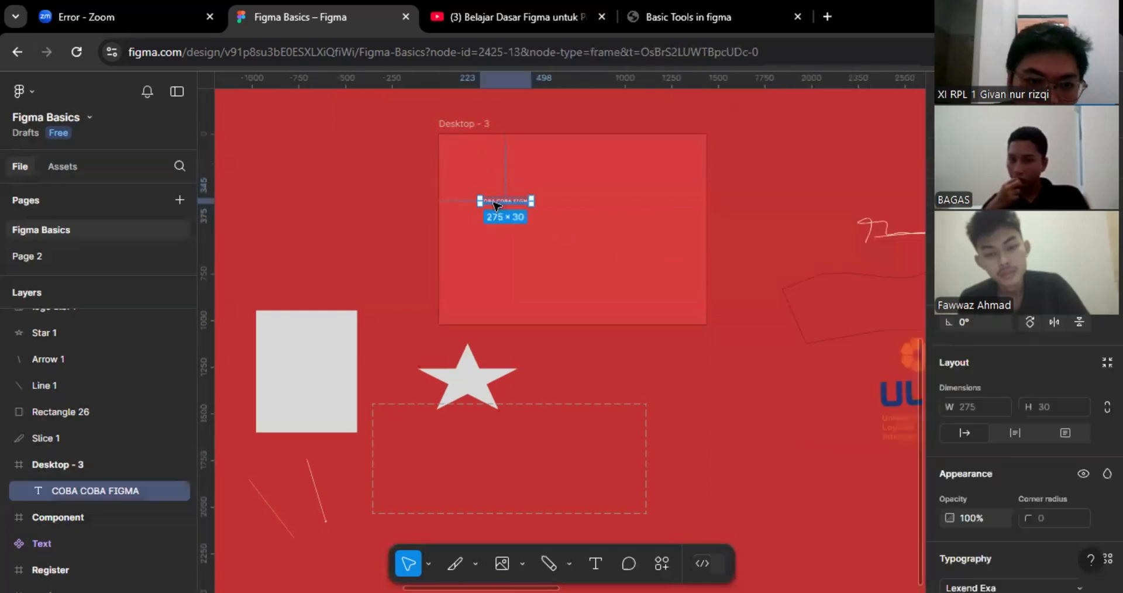
{"action": "scroll", "coordinate": [1001, 462], "scroll_direction": "down", "scroll_amount": 4}
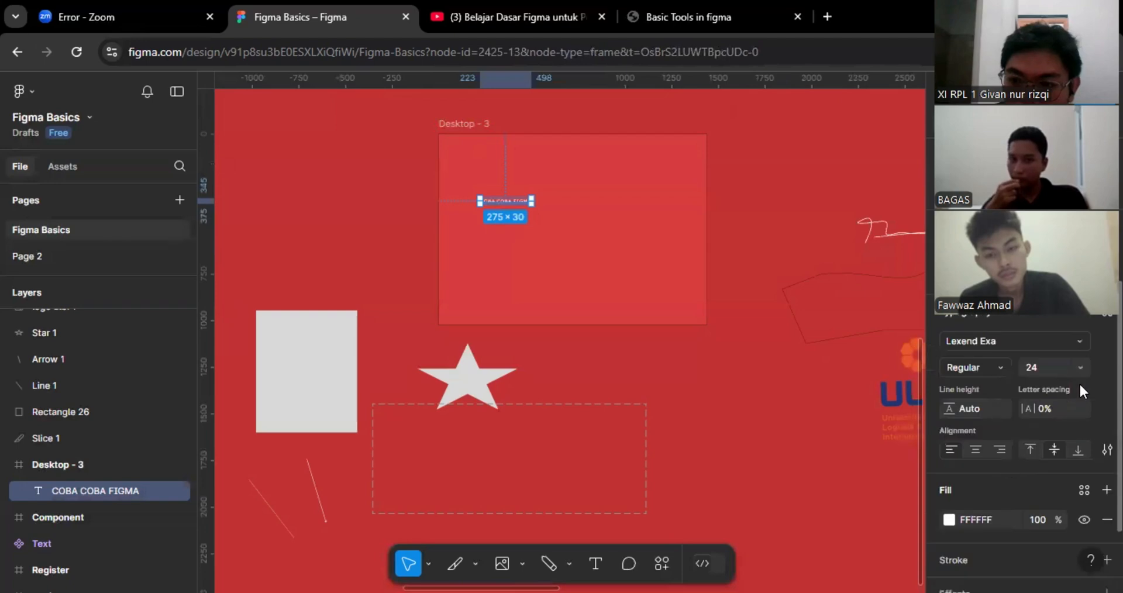
{"action": "left_click", "coordinate": [1081, 368]}
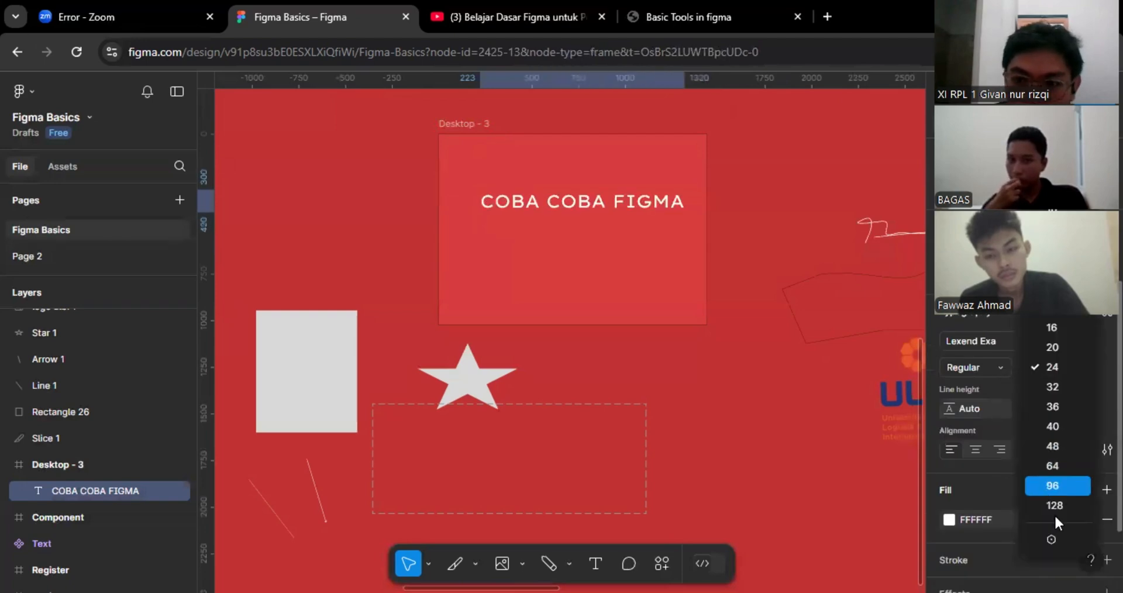
{"action": "left_click", "coordinate": [1042, 466]}
{"action": "scroll", "coordinate": [1002, 435], "scroll_direction": "down", "scroll_amount": 2}
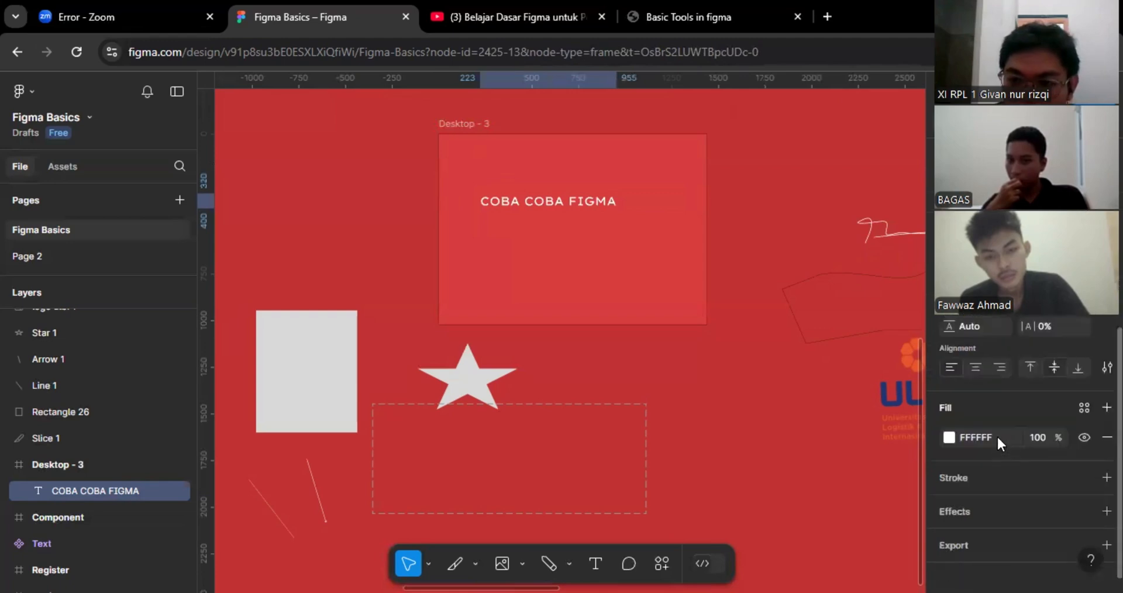
Centre-align the COBA COBA FIGMA text and move it to the horizontal middle of the Desktop - 3 frame.
{"action": "left_click", "coordinate": [975, 369]}
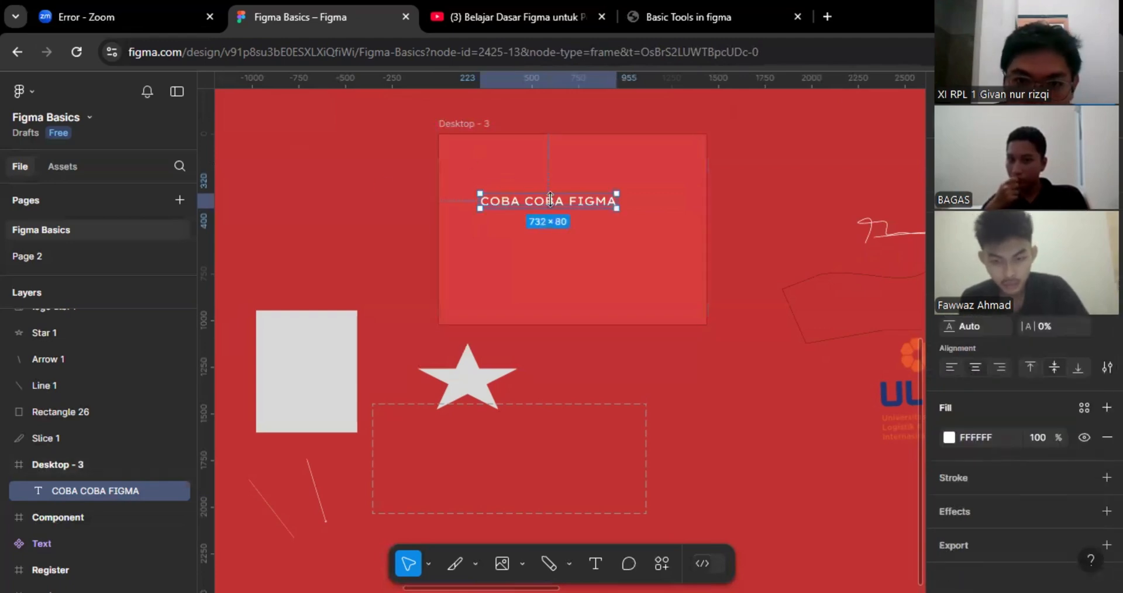
{"action": "mouse_move", "coordinate": [567, 205]}
{"action": "left_mouse_down"}
{"action": "mouse_move", "coordinate": [602, 204]}
{"action": "mouse_move", "coordinate": [589, 206]}
{"action": "left_mouse_up"}
Try the dark fill colour 1E1C1C on the COBA COBA FIGMA text, return it to white, and deselect the text.
{"action": "scroll", "coordinate": [981, 414], "scroll_direction": "down", "scroll_amount": 1}
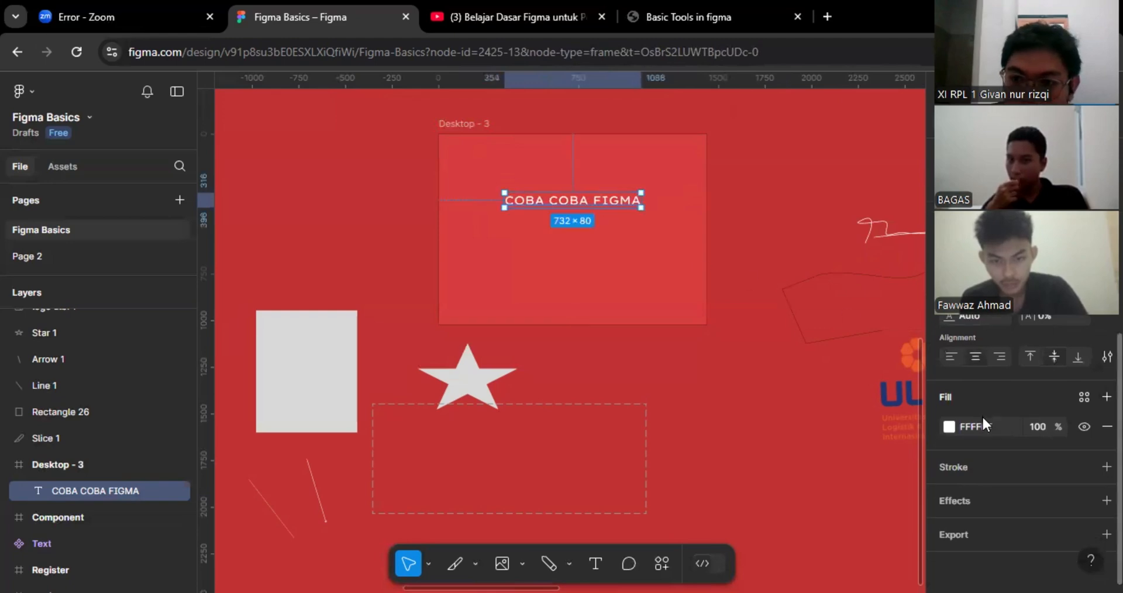
{"action": "left_click", "coordinate": [950, 426]}
{"action": "left_click_drag", "start_coordinate": [785, 252], "coordinate": [742, 354]}
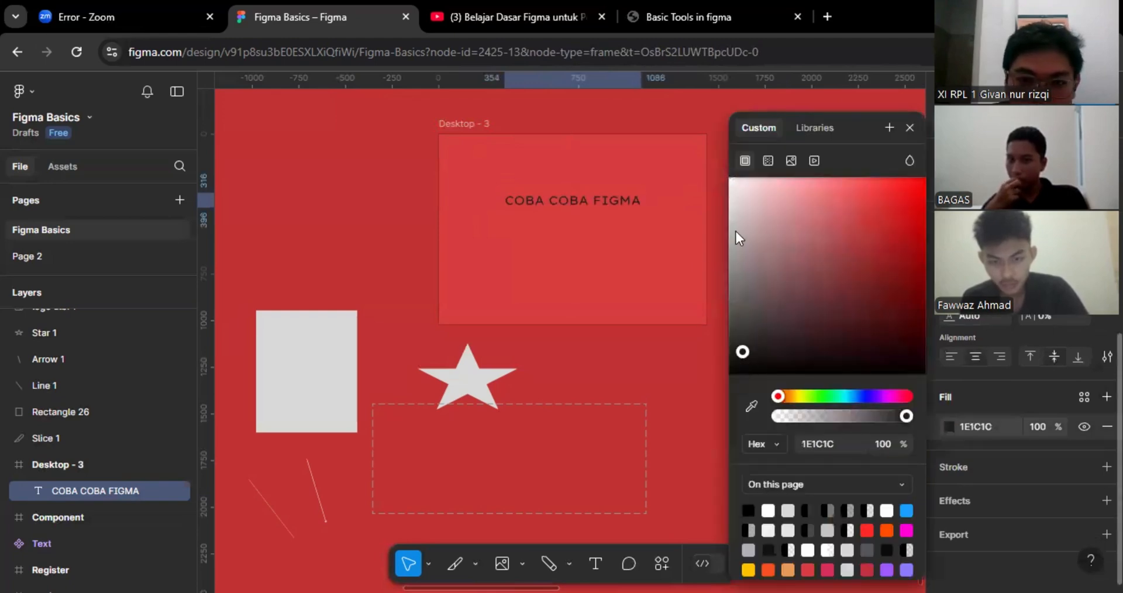
{"action": "left_click_drag", "start_coordinate": [736, 231], "coordinate": [710, 171]}
{"action": "left_click", "coordinate": [447, 211]}
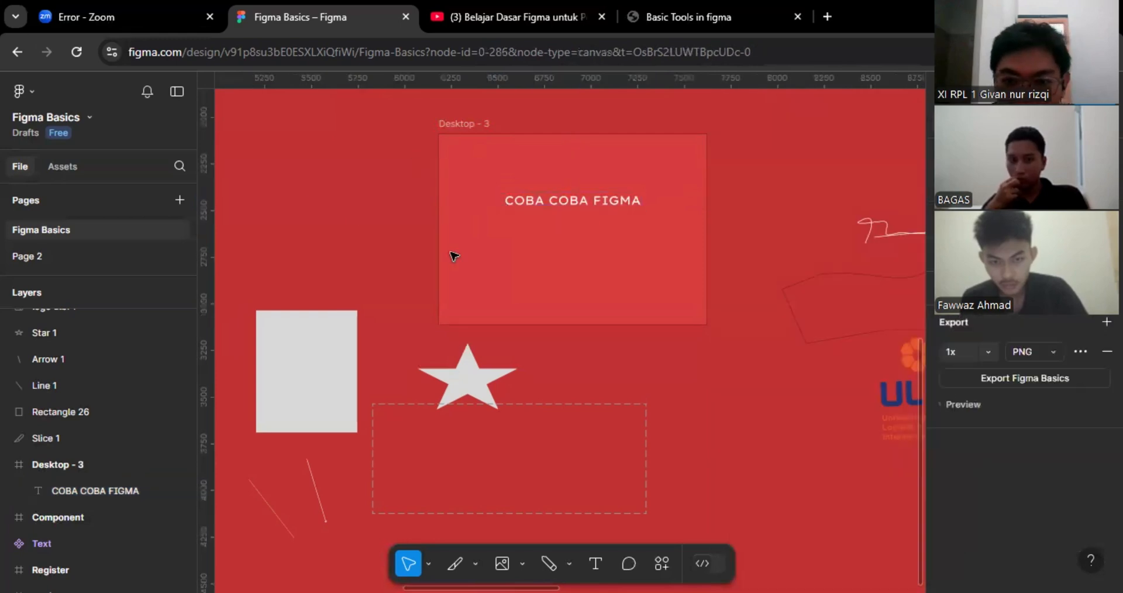
Add the comment "Warnanya kurang terang" near the lower-left corner of the Desktop - 3 frame and view its thread.
{"action": "left_click", "coordinate": [624, 565]}
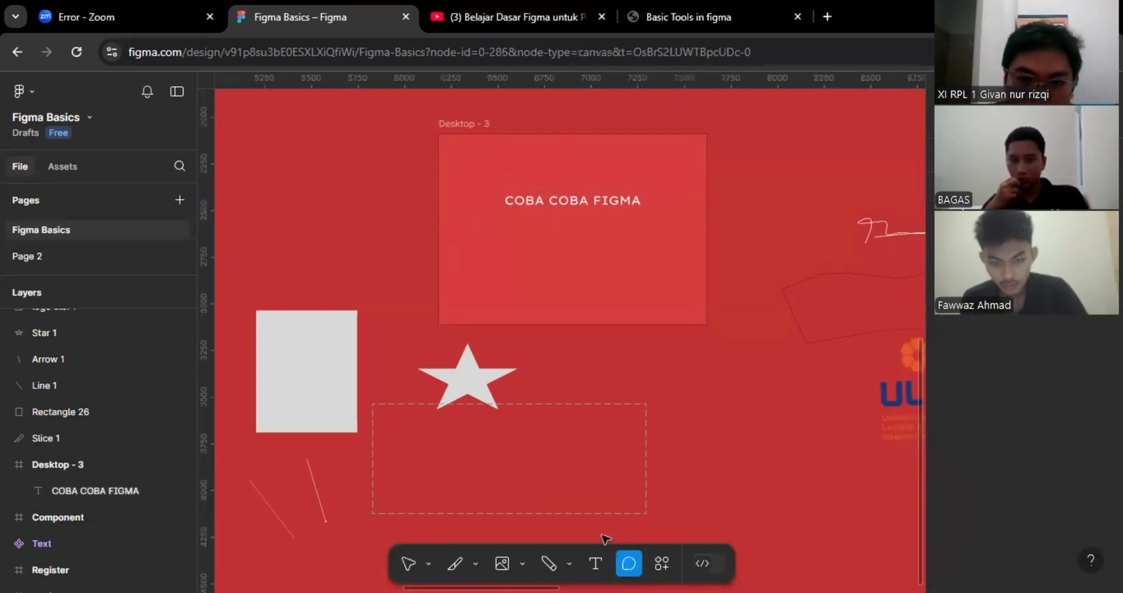
{"action": "left_click", "coordinate": [469, 304]}
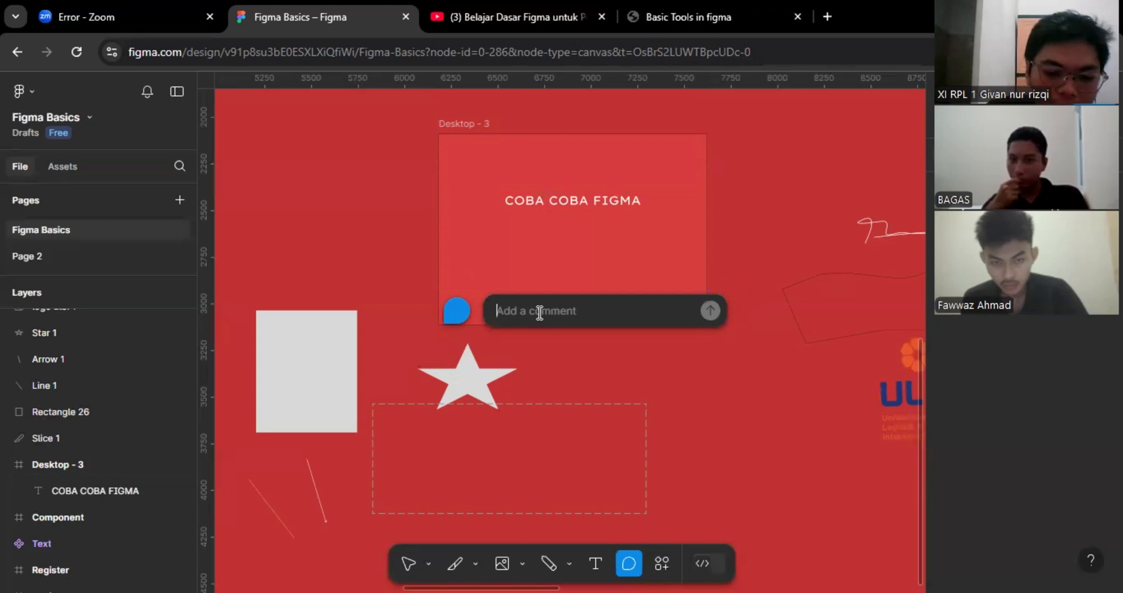
{"action": "type", "text": "Warnanya kurang terang"}
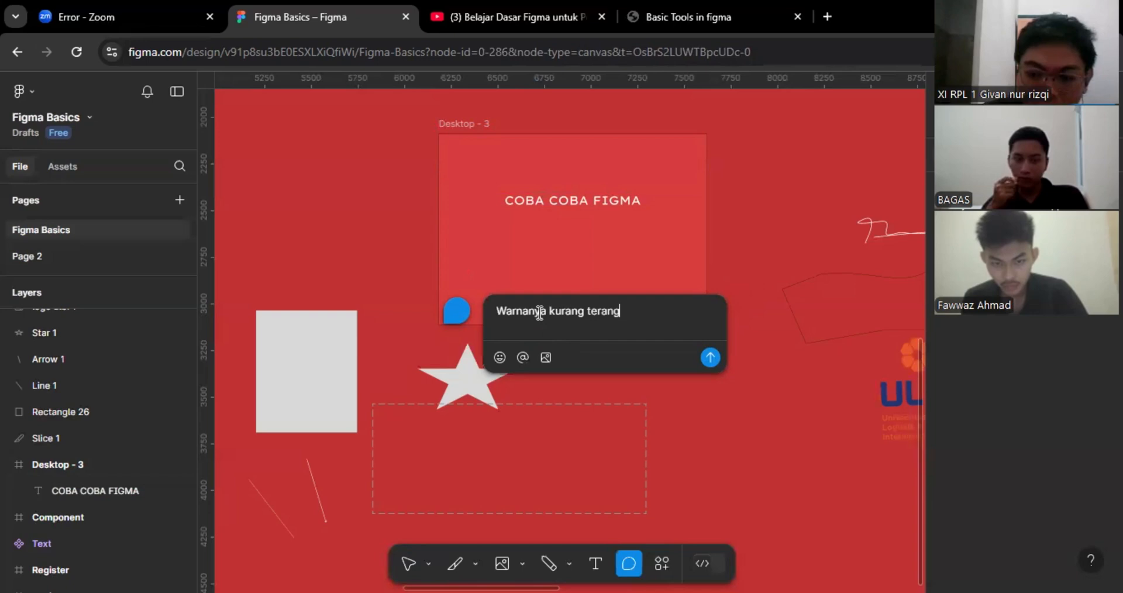
{"action": "key", "text": "Return"}
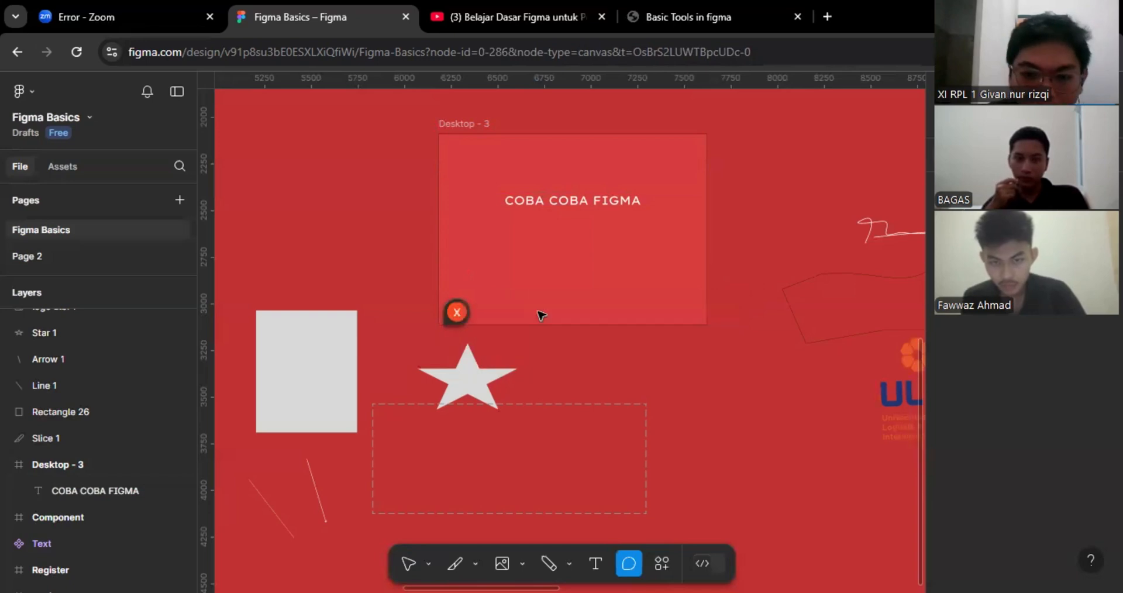
{"action": "left_click", "coordinate": [457, 312]}
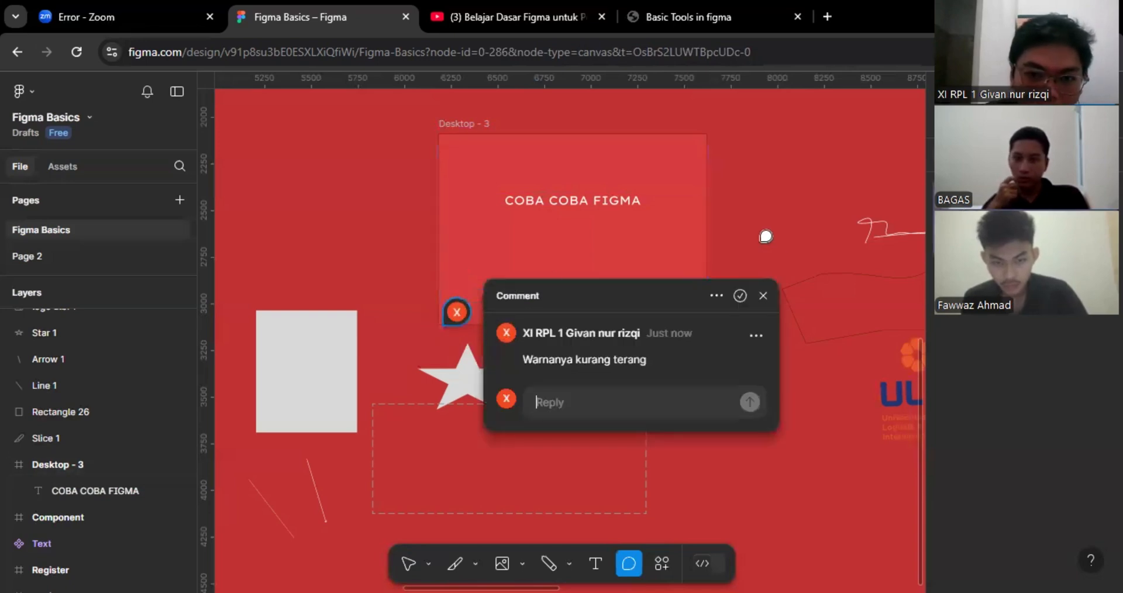
{"action": "left_click", "coordinate": [788, 234]}
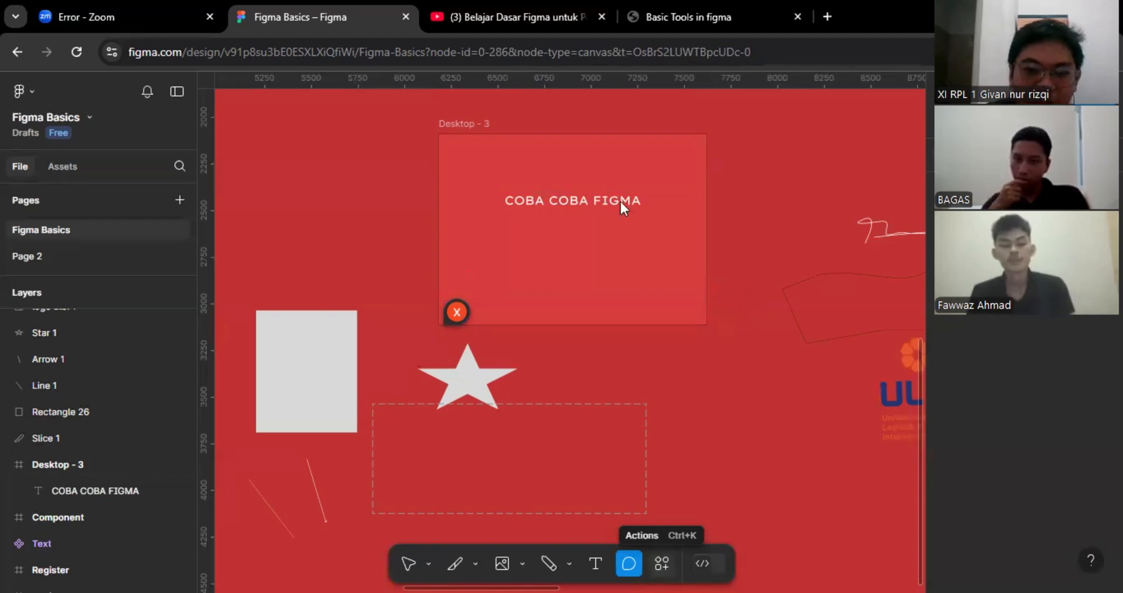
Run the Iconify plugin and advance through the first onboarding tips.
{"action": "key", "text": "ctrl+k"}
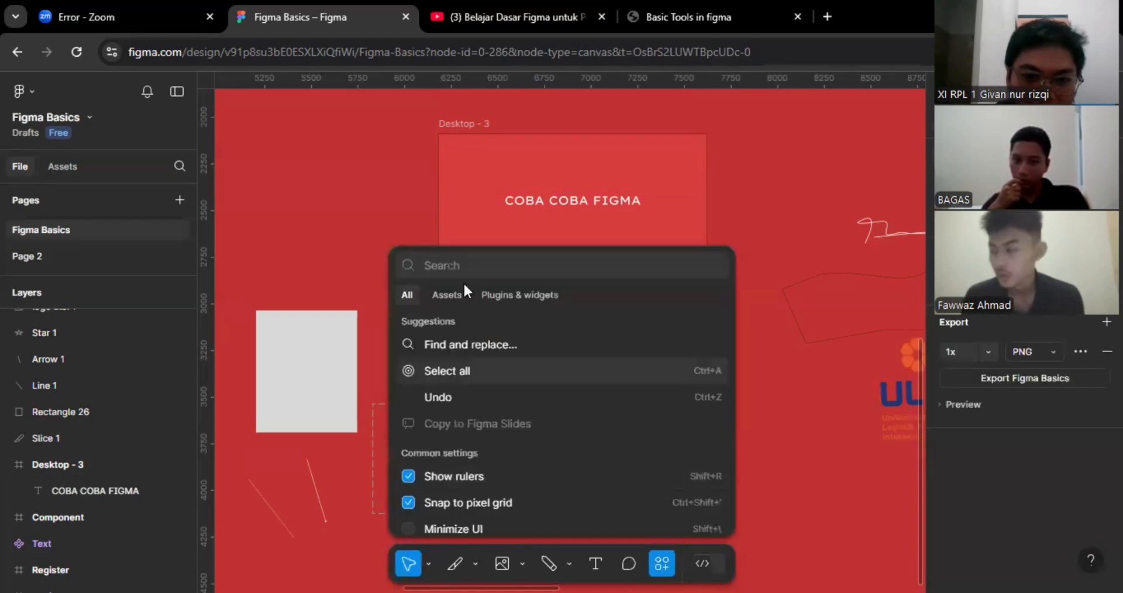
{"action": "left_click", "coordinate": [536, 296]}
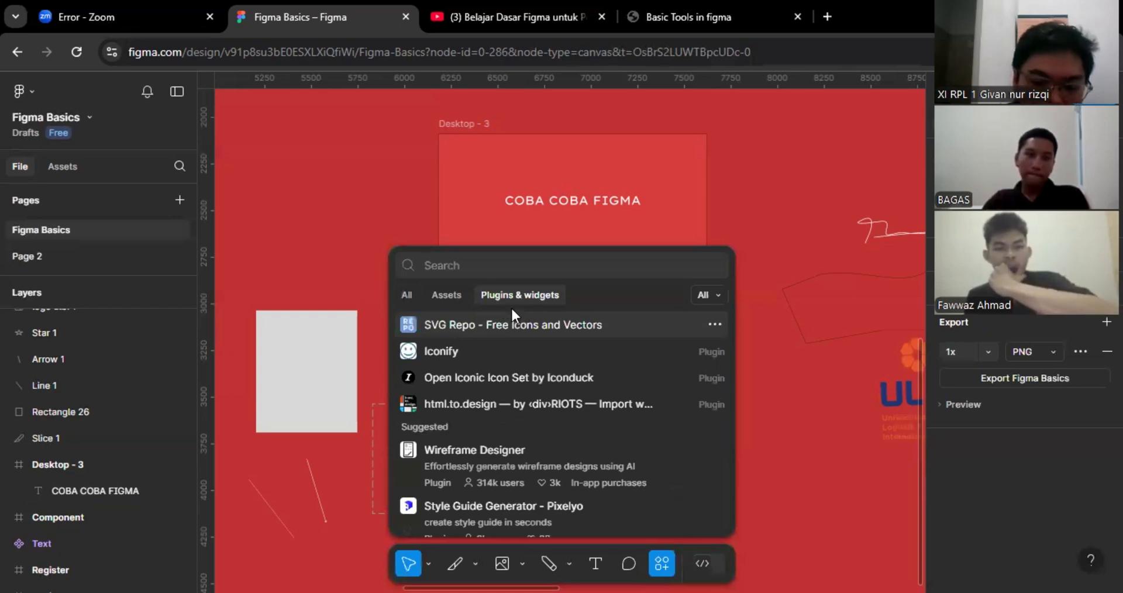
{"action": "left_click", "coordinate": [496, 351]}
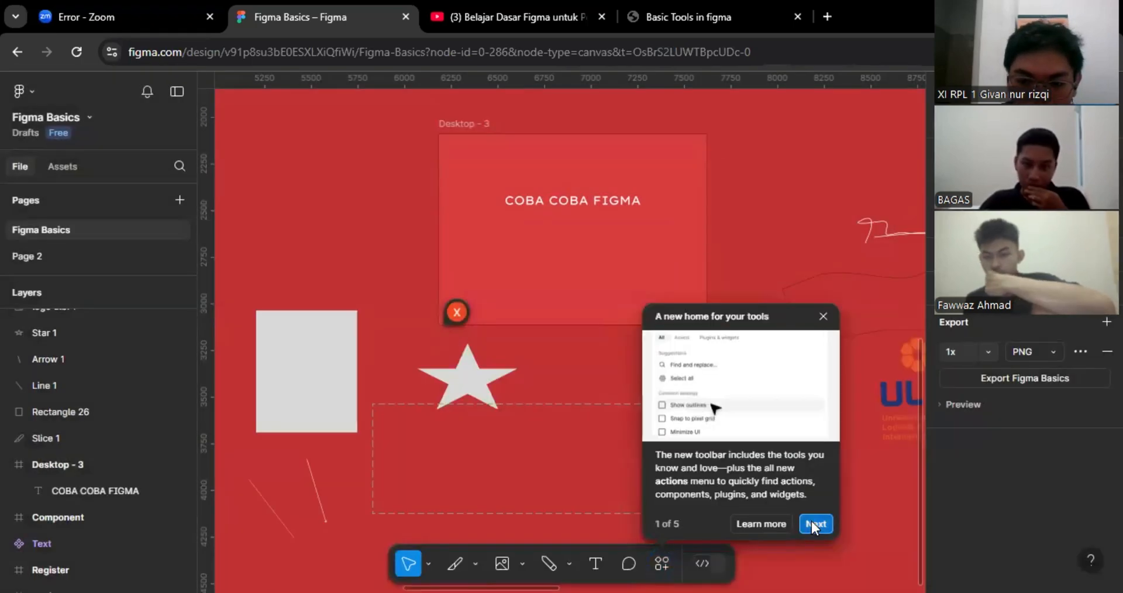
{"action": "left_click", "coordinate": [812, 522]}
{"action": "left_click", "coordinate": [862, 527]}
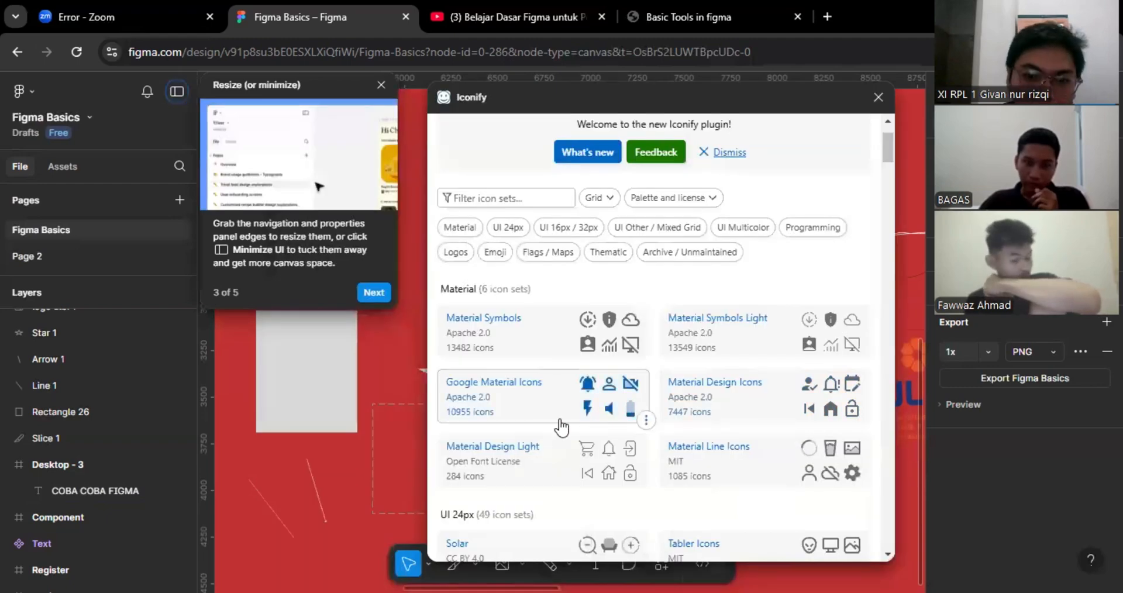
Import the bell icon from Iconify's Material Design Light set as a component, with automatic size and black colour.
{"action": "scroll", "coordinate": [562, 427], "scroll_direction": "down", "scroll_amount": 3}
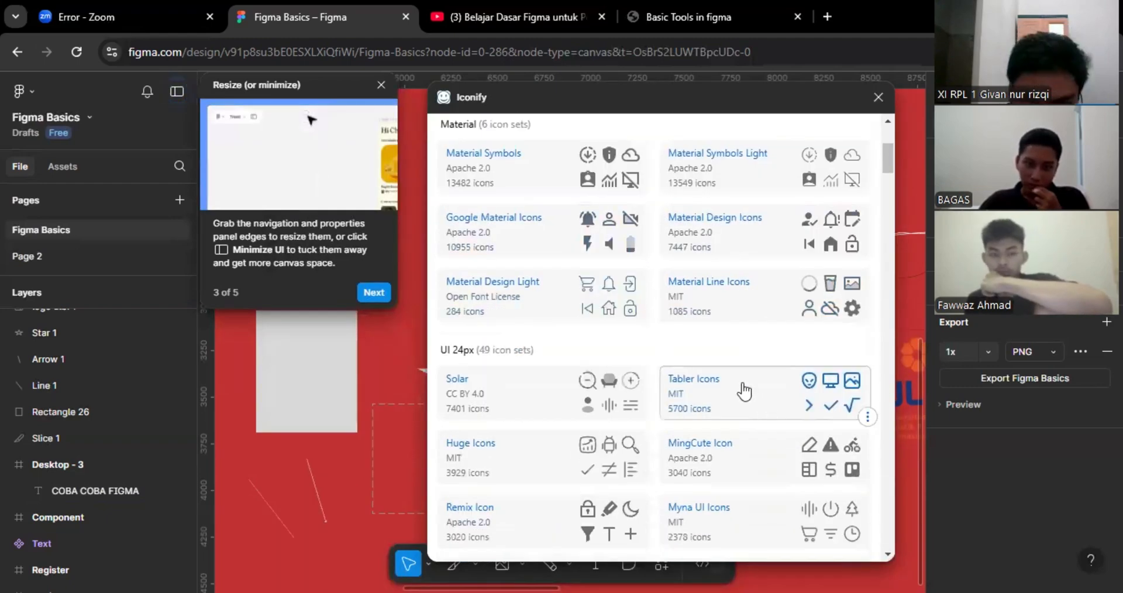
{"action": "scroll", "coordinate": [643, 433], "scroll_direction": "down", "scroll_amount": 2}
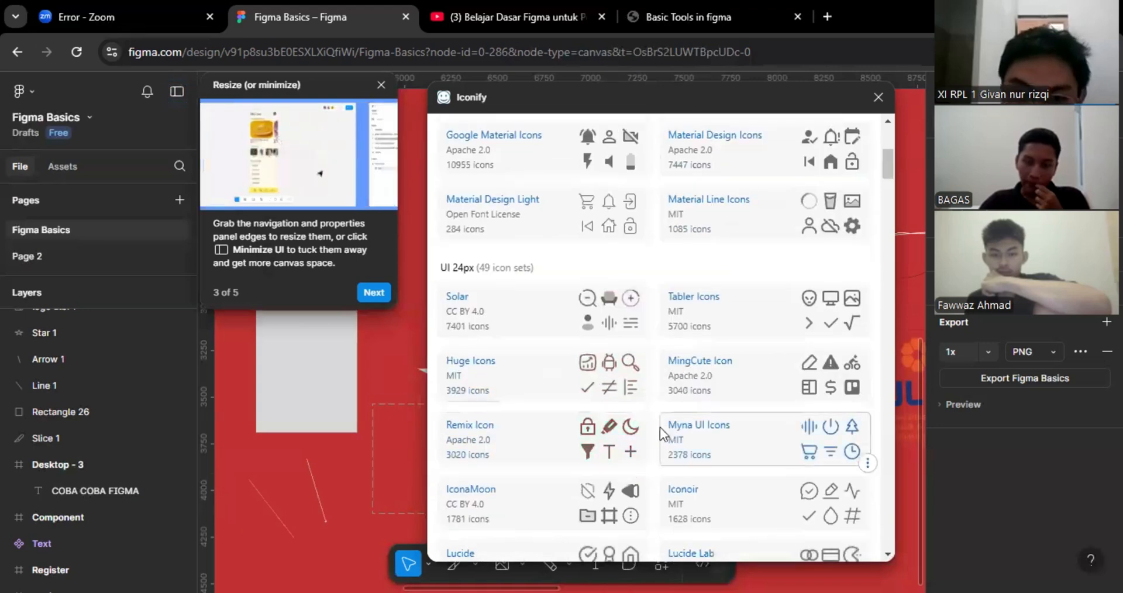
{"action": "scroll", "coordinate": [660, 433], "scroll_direction": "down", "scroll_amount": 3}
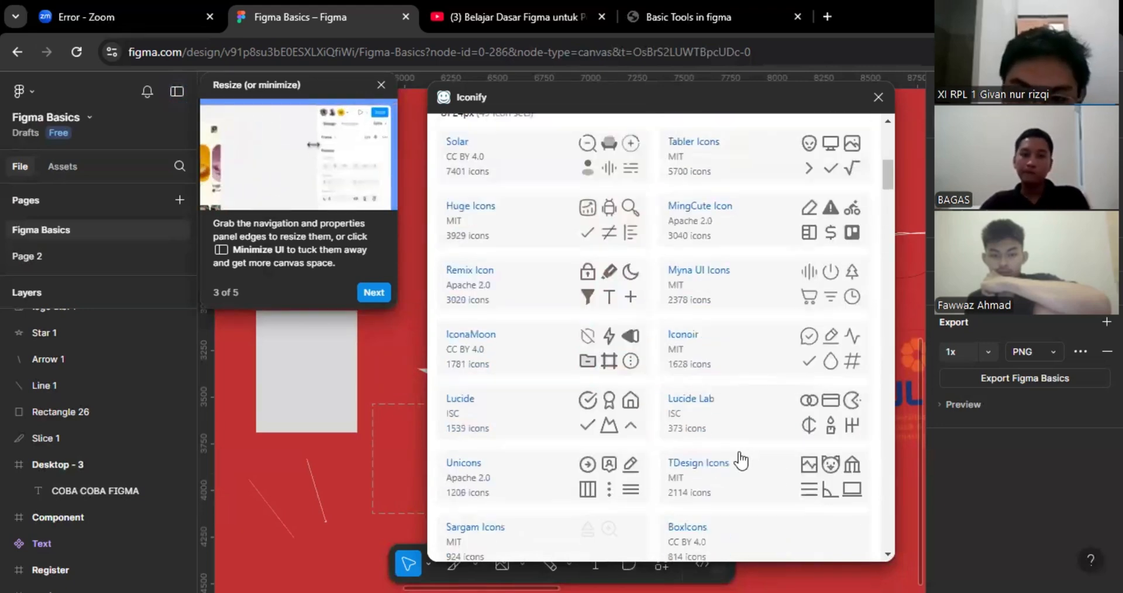
{"action": "scroll", "coordinate": [672, 456], "scroll_direction": "up", "scroll_amount": 10}
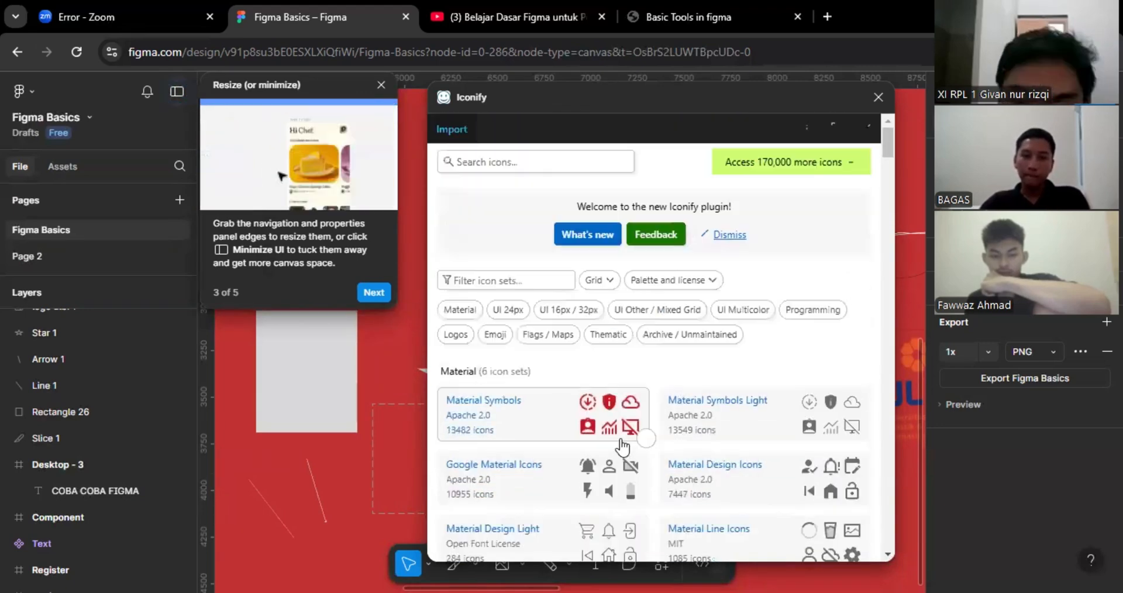
{"action": "scroll", "coordinate": [584, 450], "scroll_direction": "down", "scroll_amount": 3}
{"action": "left_click", "coordinate": [554, 456]}
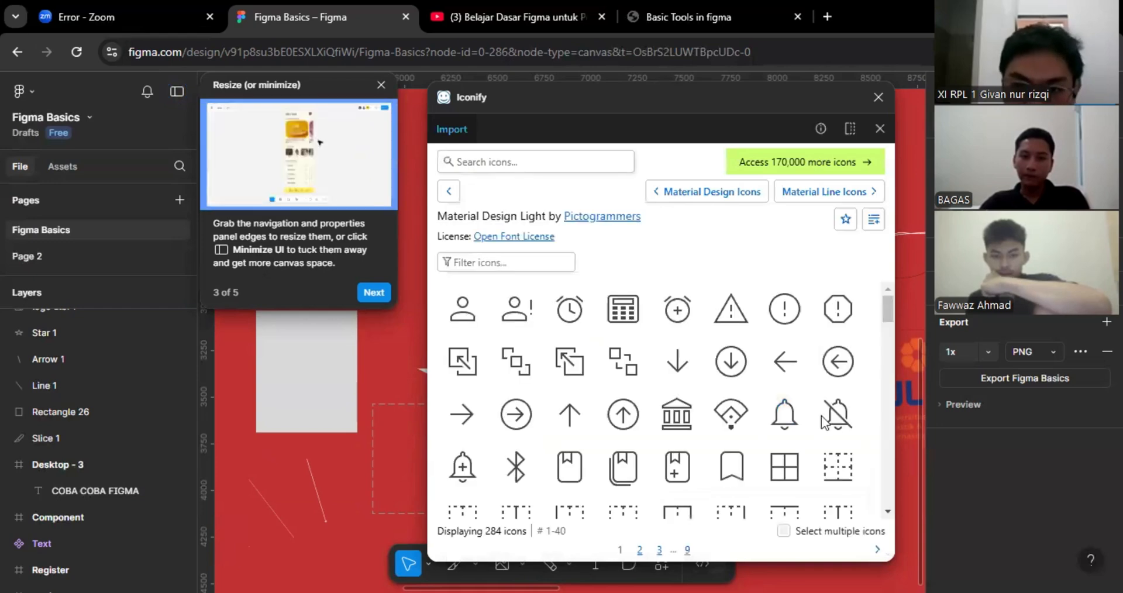
{"action": "left_click", "coordinate": [793, 429]}
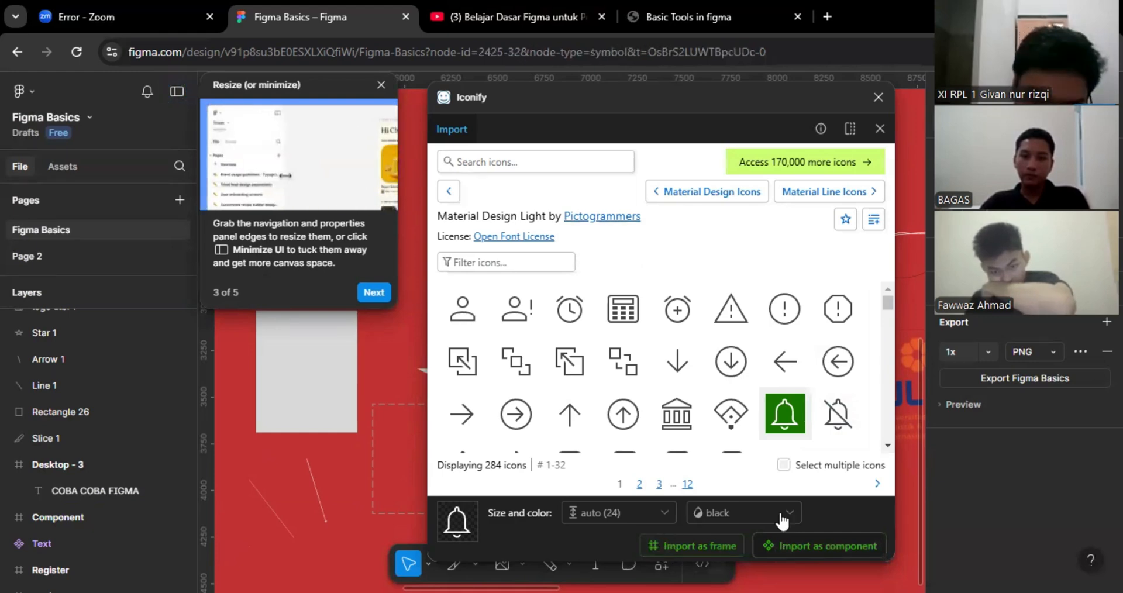
{"action": "left_click", "coordinate": [806, 548]}
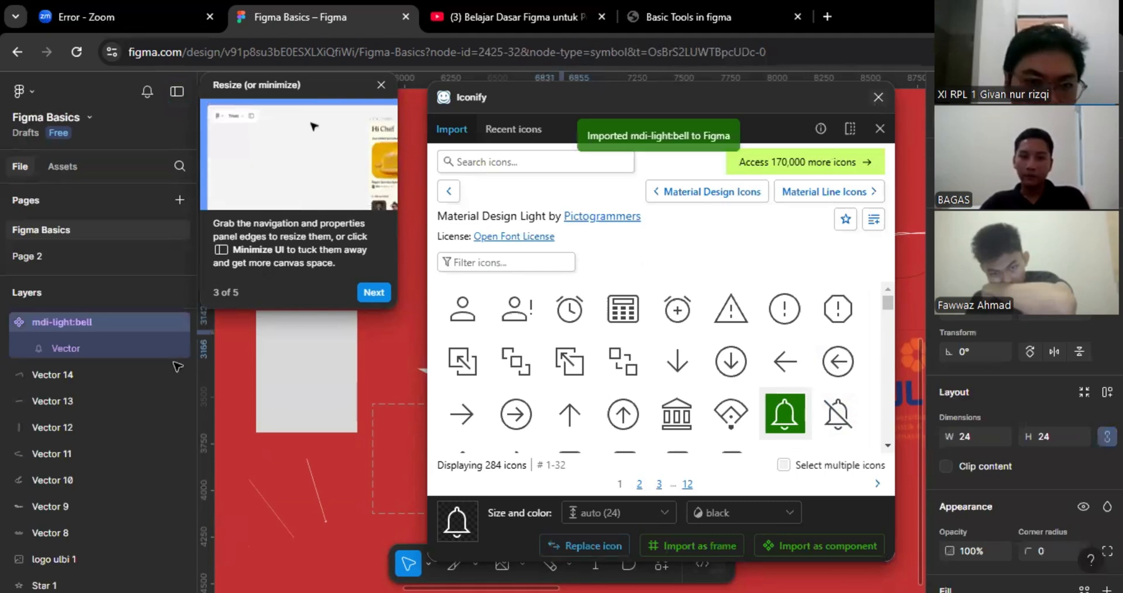
Select the vector inside the mdi-light:bell component and dismiss the onboarding tips.
{"action": "left_click", "coordinate": [117, 349]}
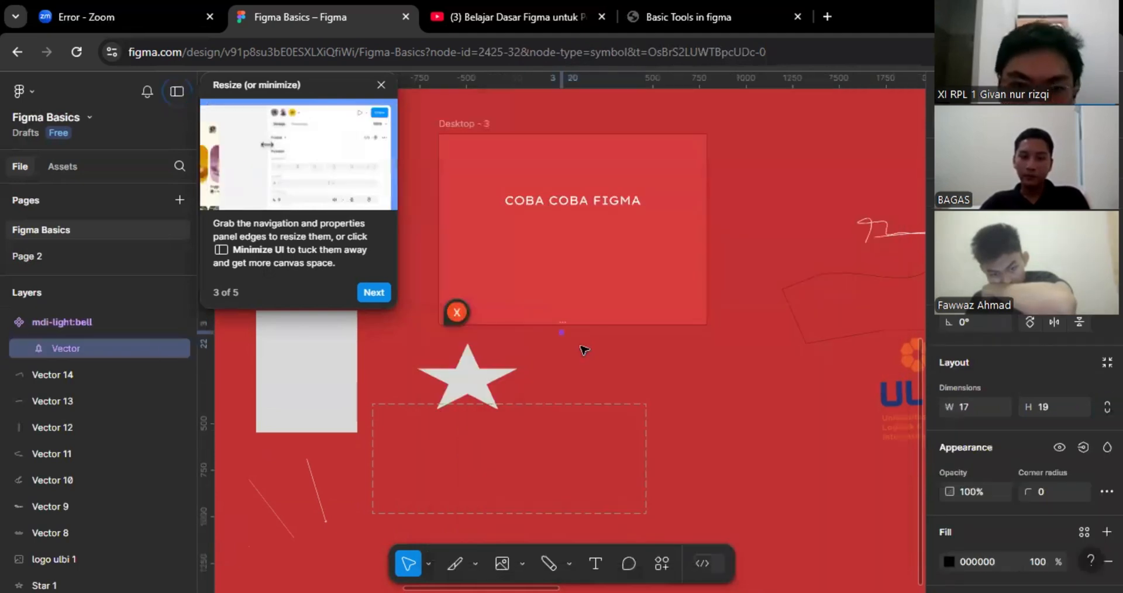
{"action": "left_click", "coordinate": [382, 86]}
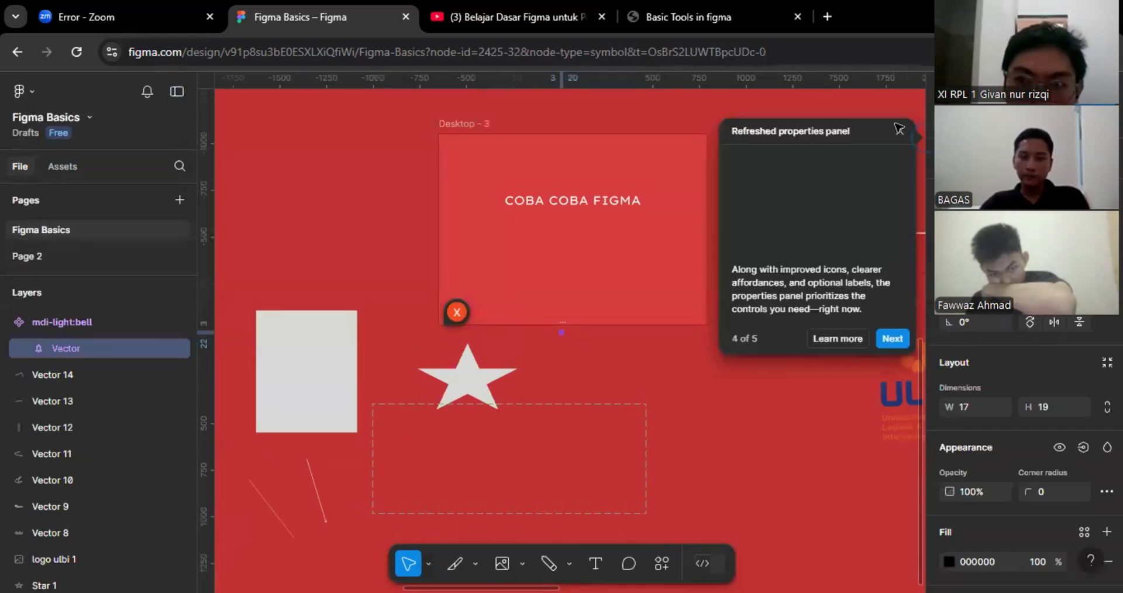
{"action": "left_click", "coordinate": [904, 132]}
Enlarge the bell vector to about 256 × 219 and place it centred below the COBA COBA FIGMA text.
{"action": "scroll", "coordinate": [805, 179], "scroll_direction": "down", "scroll_amount": 1}
{"action": "scroll", "coordinate": [657, 280], "scroll_direction": "up", "scroll_amount": 5}
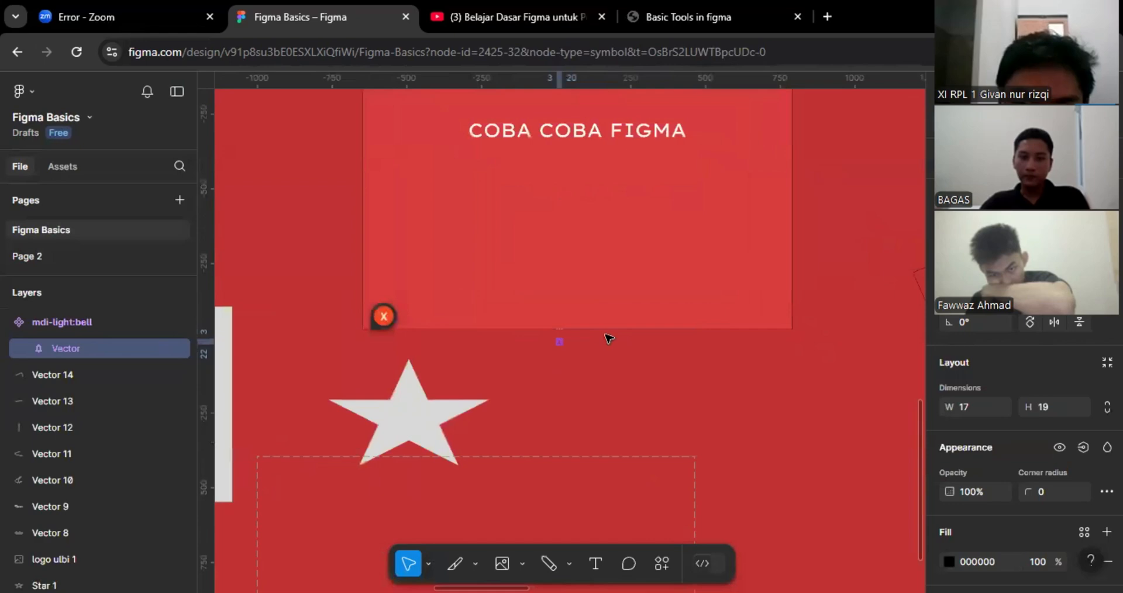
{"action": "scroll", "coordinate": [535, 337], "scroll_direction": "up", "scroll_amount": 3}
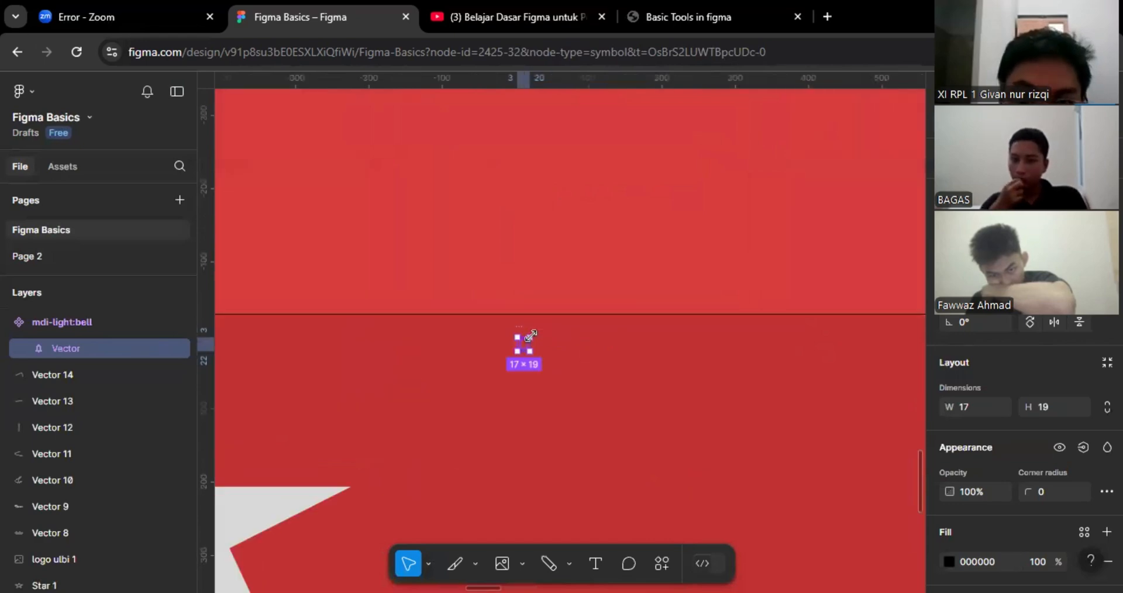
{"action": "left_click_drag", "start_coordinate": [600, 212], "coordinate": [611, 251]}
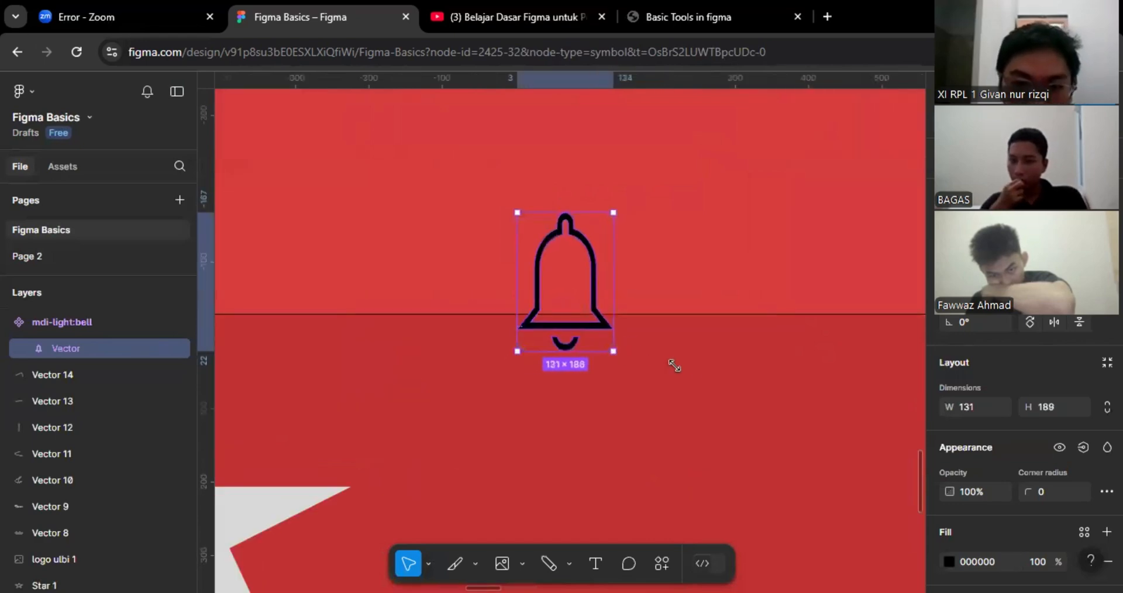
{"action": "left_click_drag", "start_coordinate": [675, 365], "coordinate": [705, 372]}
{"action": "scroll", "coordinate": [610, 207], "scroll_direction": "down", "scroll_amount": 5}
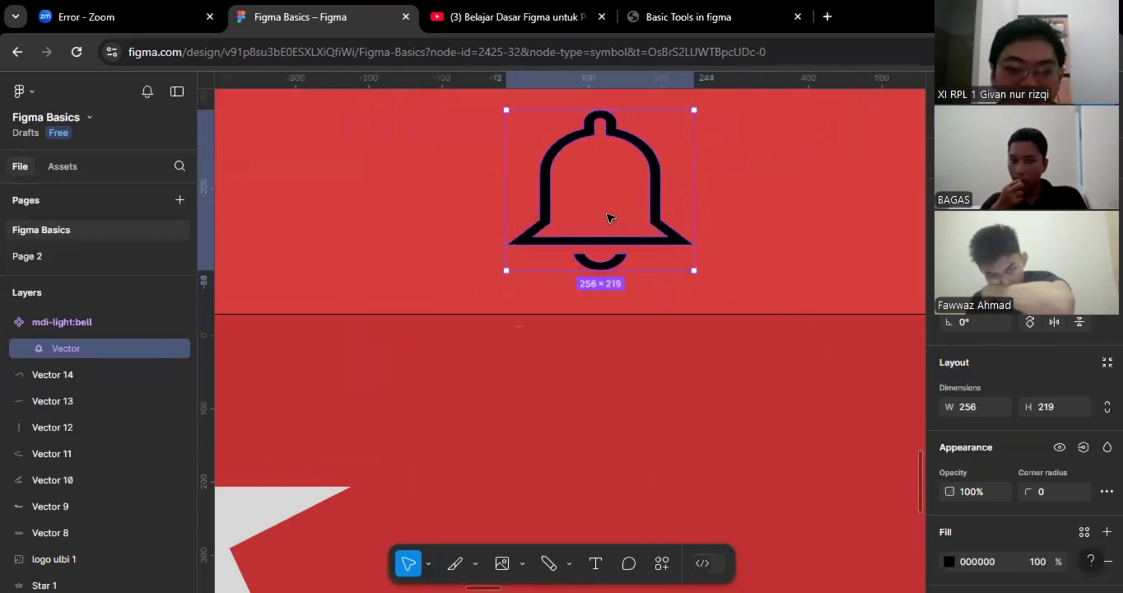
{"action": "scroll", "coordinate": [635, 253], "scroll_direction": "up", "scroll_amount": 3}
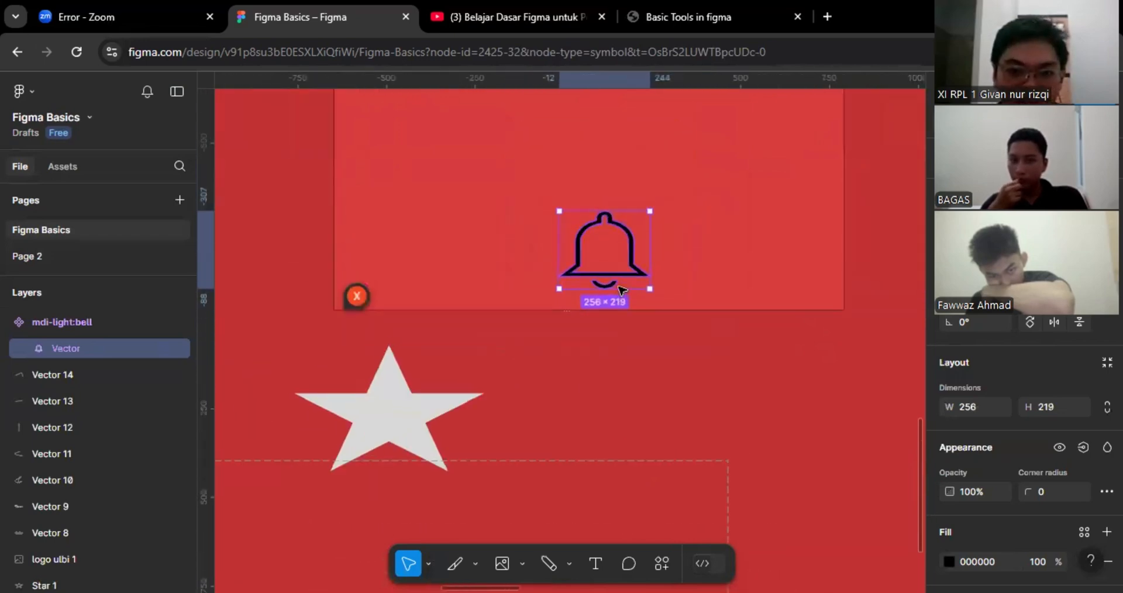
{"action": "left_click_drag", "start_coordinate": [618, 326], "coordinate": [579, 261]}
{"action": "scroll", "coordinate": [577, 286], "scroll_direction": "up", "scroll_amount": 1}
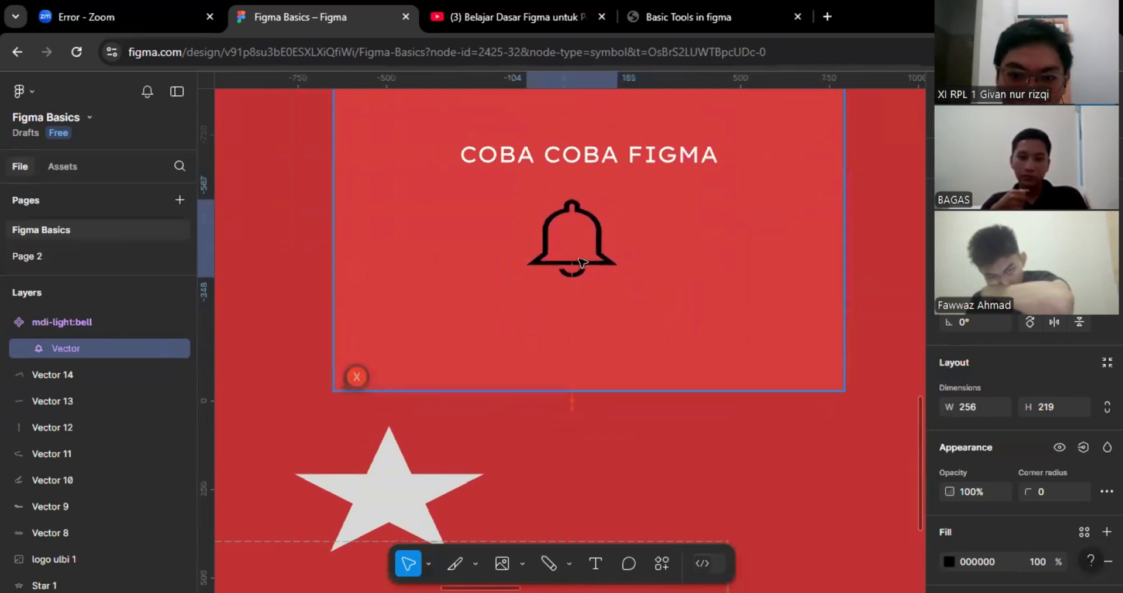
Look through the page's layers, from the upper vectors down to the contents of the Login frame.
{"action": "left_click", "coordinate": [80, 368]}
{"action": "scroll", "coordinate": [527, 336], "scroll_direction": "down", "scroll_amount": 2}
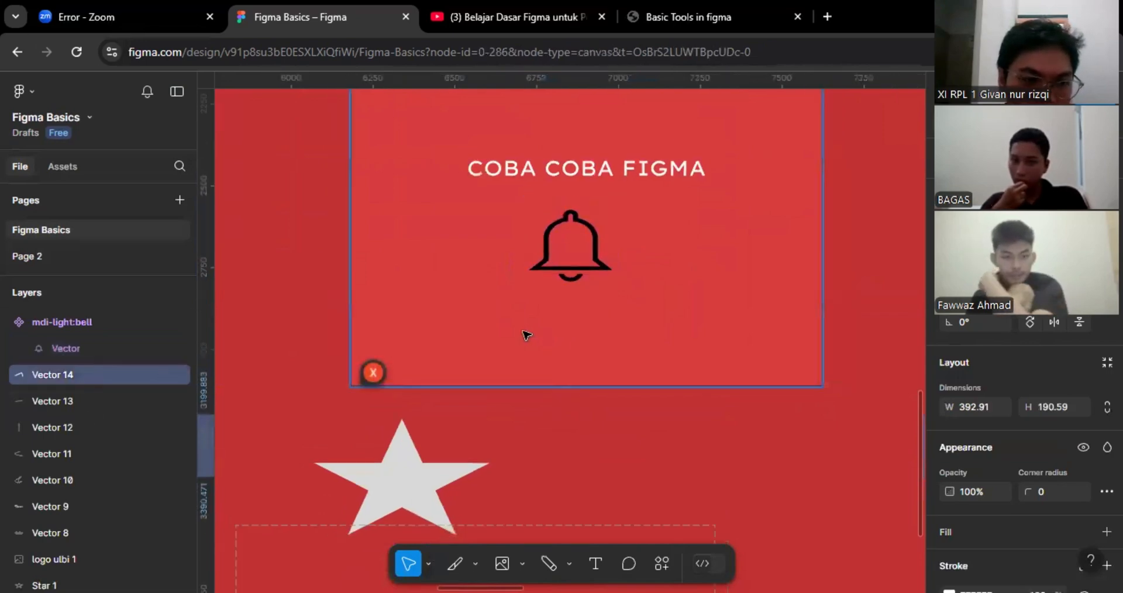
{"action": "left_click", "coordinate": [156, 399]}
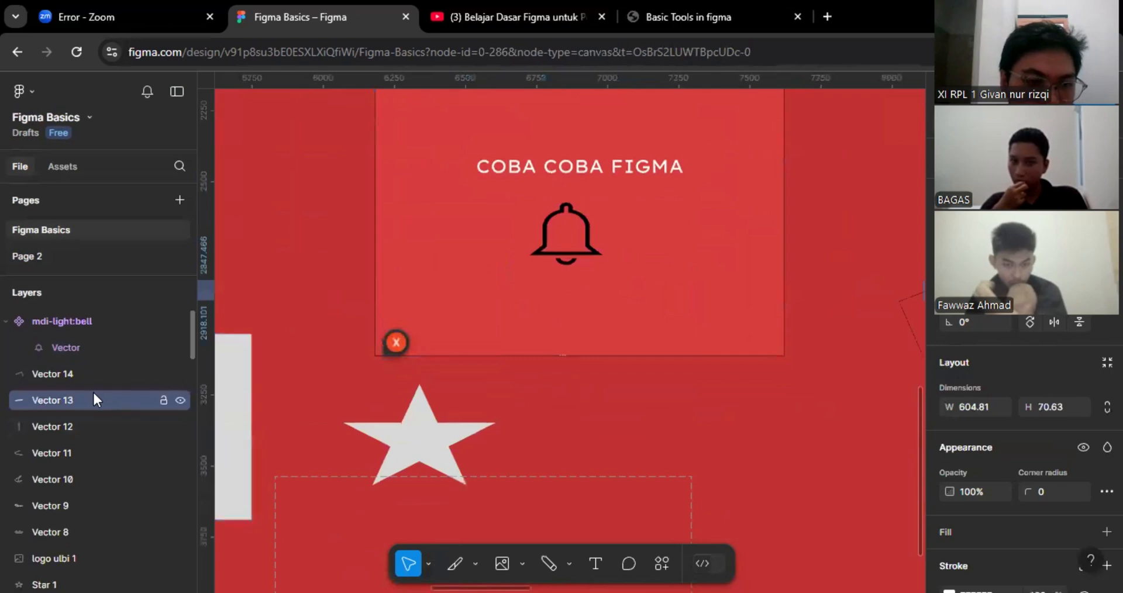
{"action": "scroll", "coordinate": [92, 391], "scroll_direction": "down", "scroll_amount": 6}
{"action": "scroll", "coordinate": [109, 378], "scroll_direction": "down", "scroll_amount": 5}
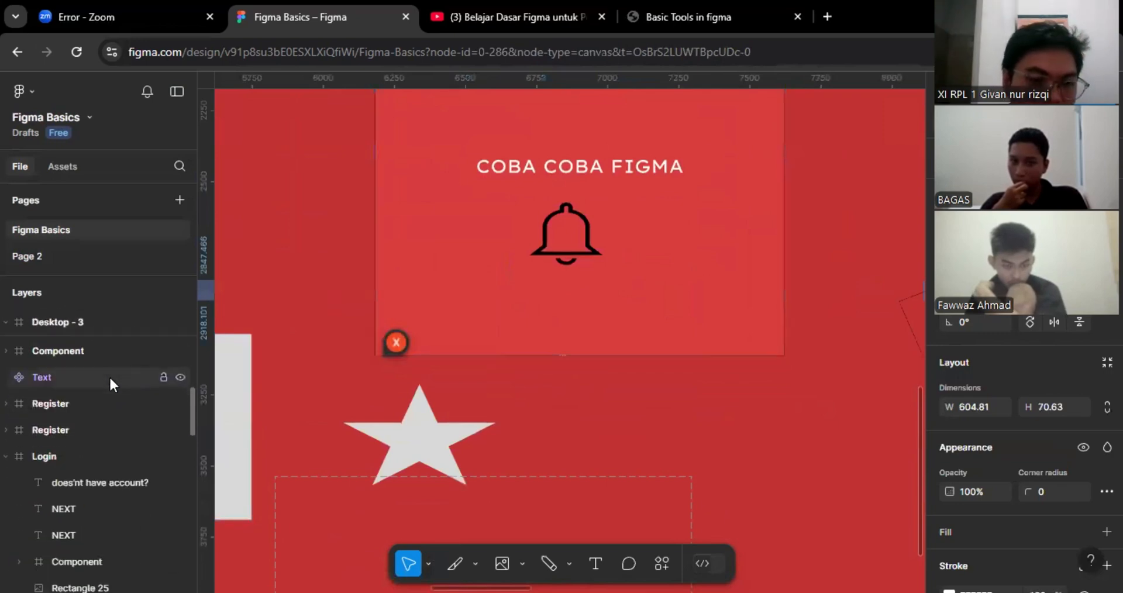
{"action": "scroll", "coordinate": [111, 384], "scroll_direction": "down", "scroll_amount": 2}
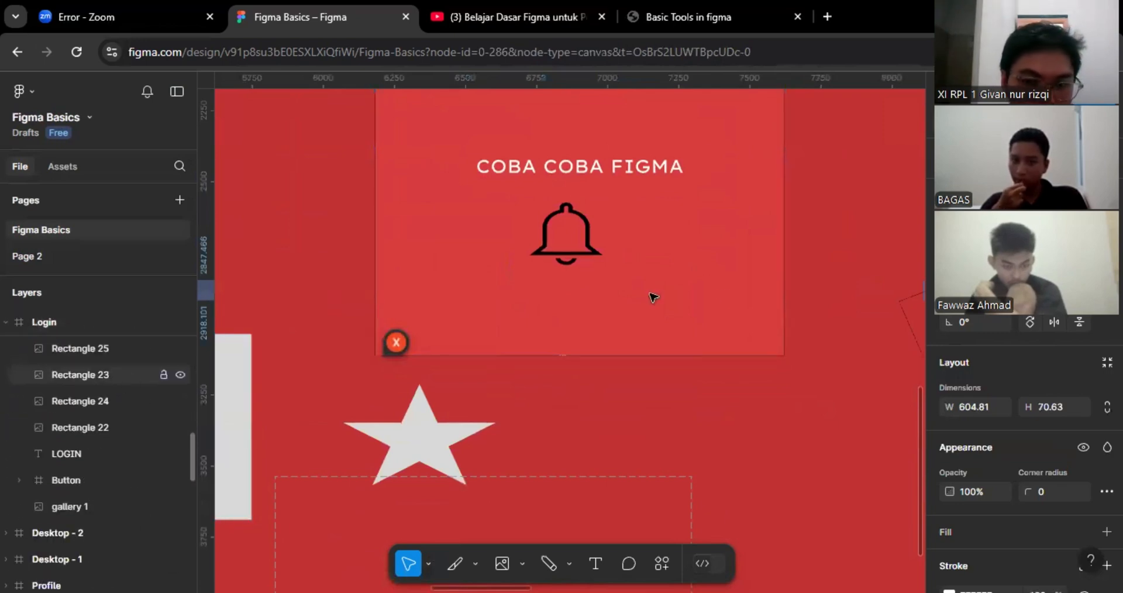
{"action": "scroll", "coordinate": [702, 304], "scroll_direction": "down", "scroll_amount": 2}
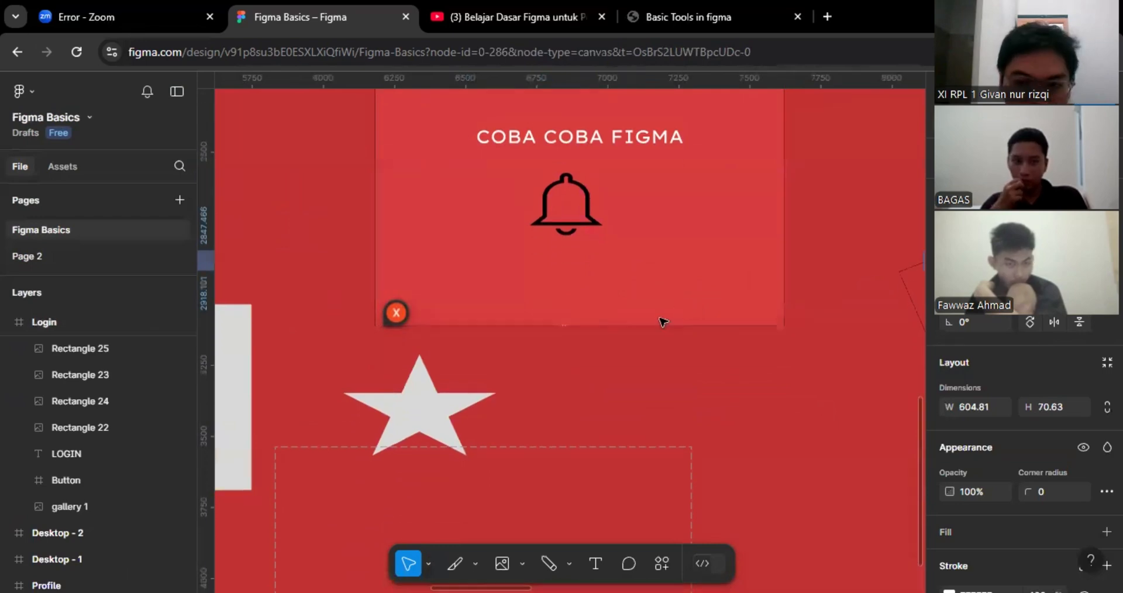
{"action": "scroll", "coordinate": [661, 322], "scroll_direction": "down", "scroll_amount": 2}
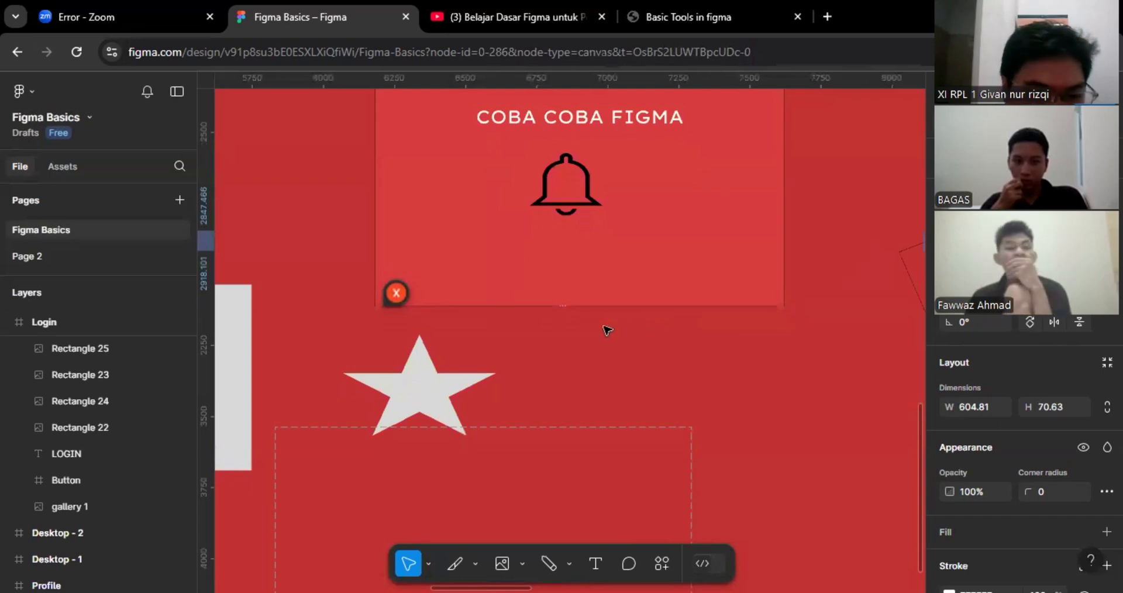
Look over the desktop gallery designs, from Desktop - 1 and Desktop - 2 through the Login and Register frames.
{"action": "scroll", "coordinate": [607, 329], "scroll_direction": "down", "scroll_amount": 3}
{"action": "scroll", "coordinate": [612, 310], "scroll_direction": "down", "scroll_amount": 5}
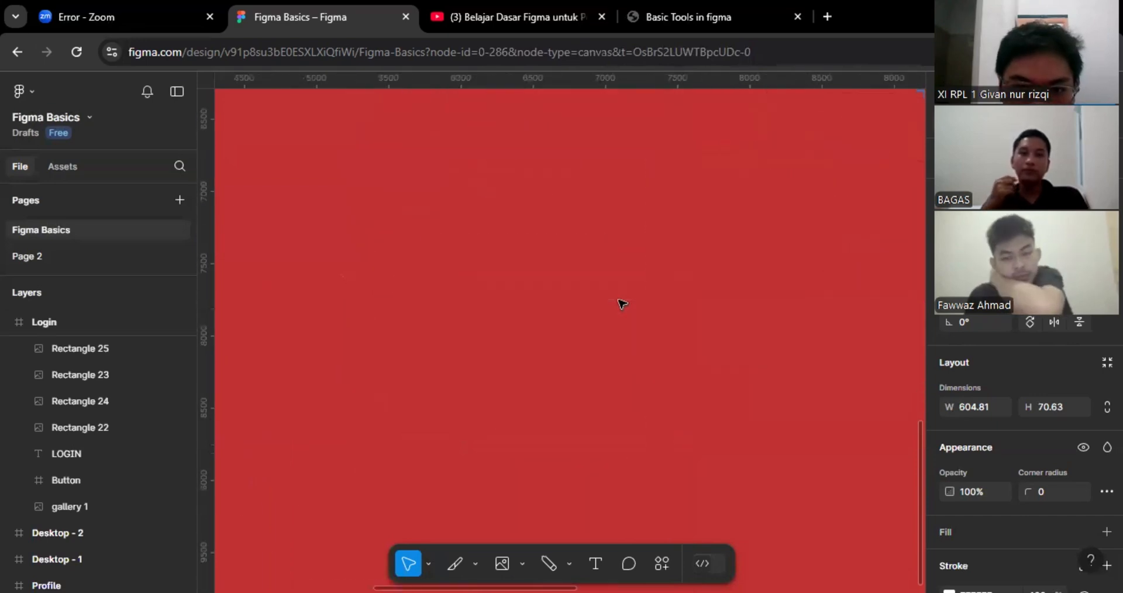
{"action": "scroll", "coordinate": [620, 305], "scroll_direction": "up", "scroll_amount": 5}
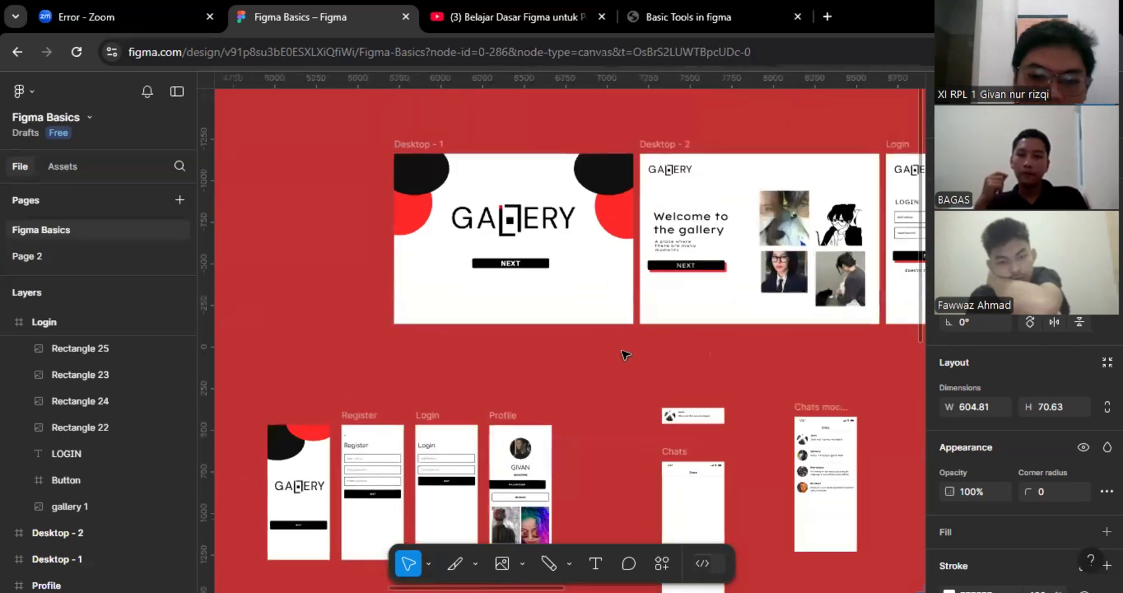
{"action": "scroll", "coordinate": [625, 354], "scroll_direction": "right", "scroll_amount": 4}
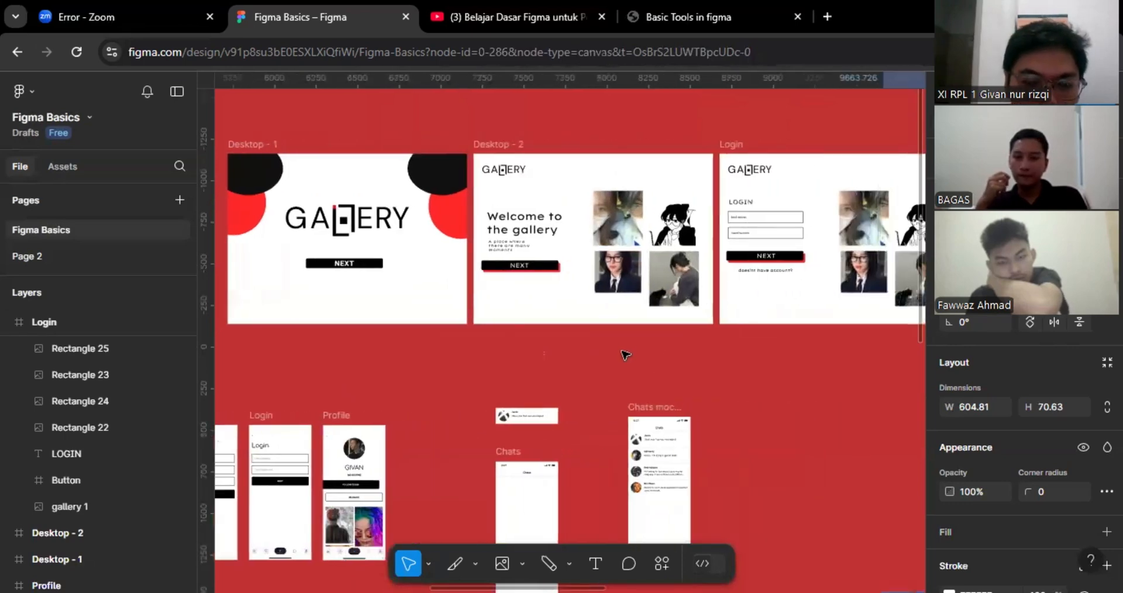
{"action": "scroll", "coordinate": [625, 354], "scroll_direction": "up", "scroll_amount": 1}
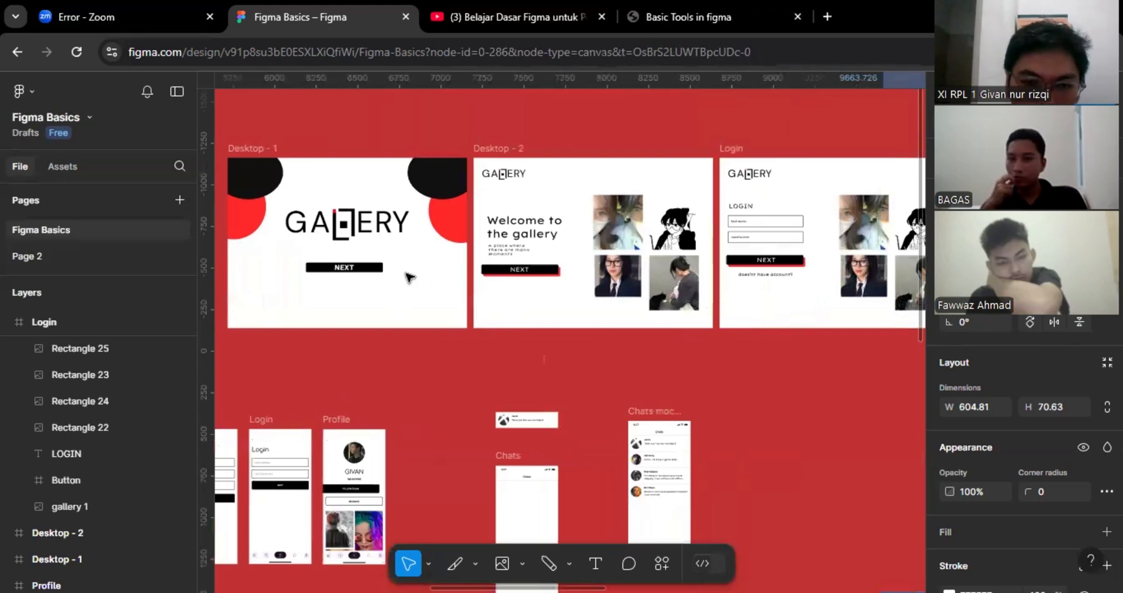
{"action": "scroll", "coordinate": [602, 323], "scroll_direction": "right", "scroll_amount": 1}
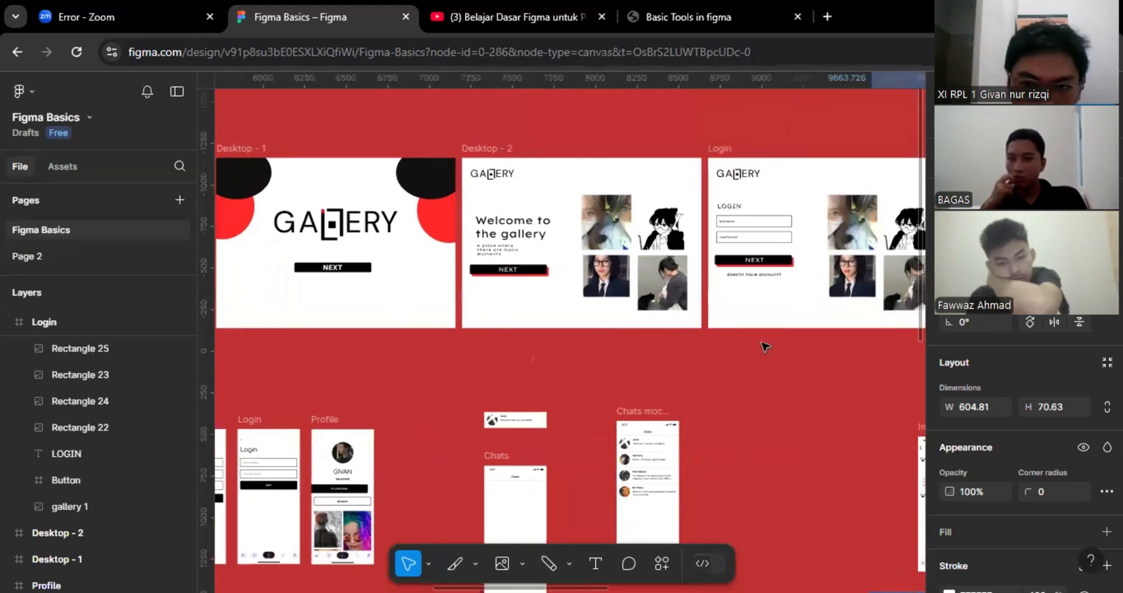
{"action": "scroll", "coordinate": [765, 346], "scroll_direction": "right", "scroll_amount": 3}
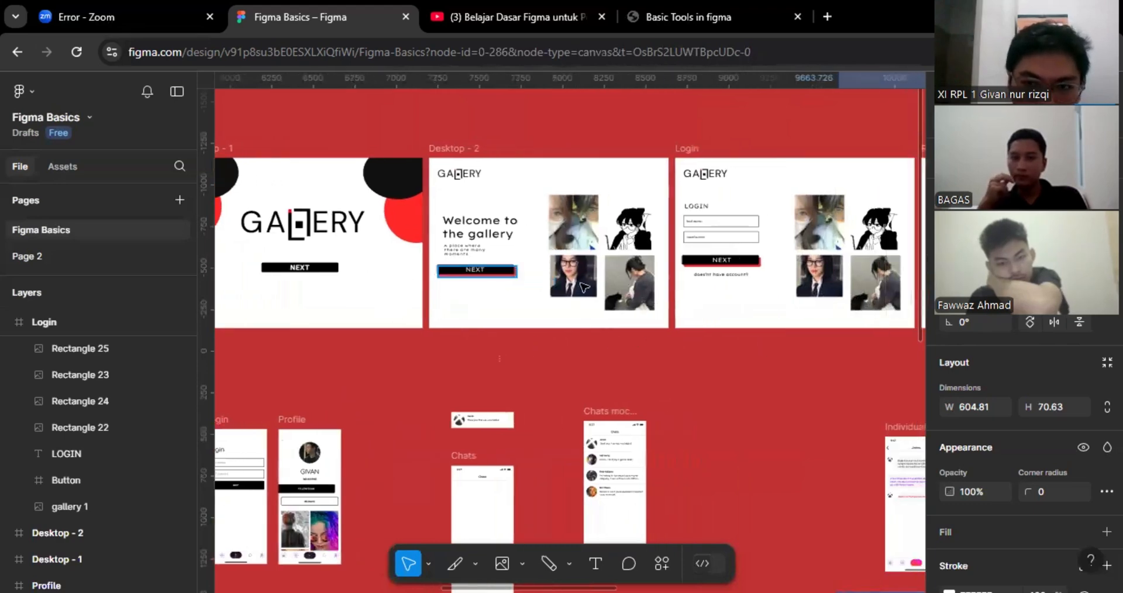
{"action": "scroll", "coordinate": [819, 325], "scroll_direction": "right", "scroll_amount": 10}
{"action": "scroll", "coordinate": [642, 312], "scroll_direction": "right", "scroll_amount": 5}
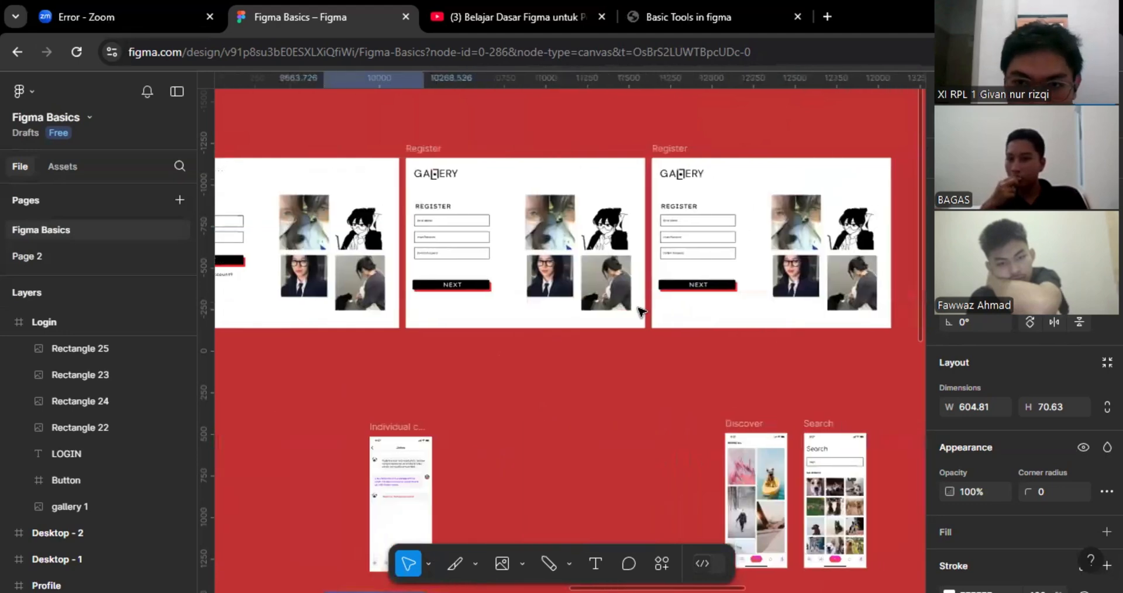
{"action": "scroll", "coordinate": [752, 266], "scroll_direction": "left", "scroll_amount": 8}
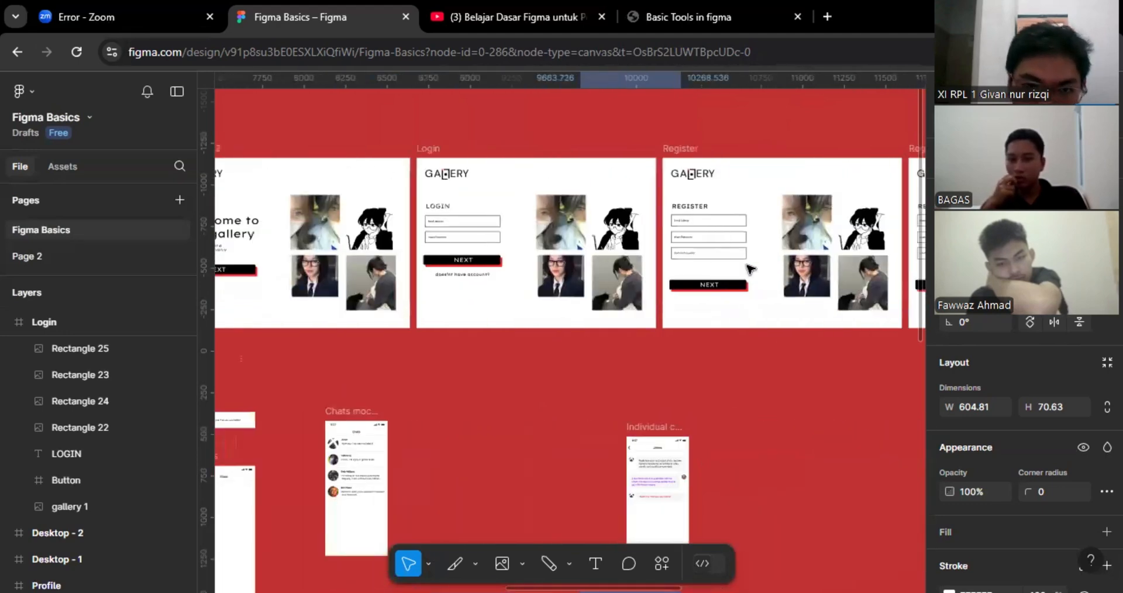
{"action": "scroll", "coordinate": [662, 287], "scroll_direction": "right", "scroll_amount": 3}
Review the mobile designs, from the GALLERY opening screen through Register, Login, Profile, Chats and Chats mockup to Individual chat.
{"action": "scroll", "coordinate": [663, 287], "scroll_direction": "down", "scroll_amount": 8}
{"action": "scroll", "coordinate": [662, 288], "scroll_direction": "left", "scroll_amount": 11}
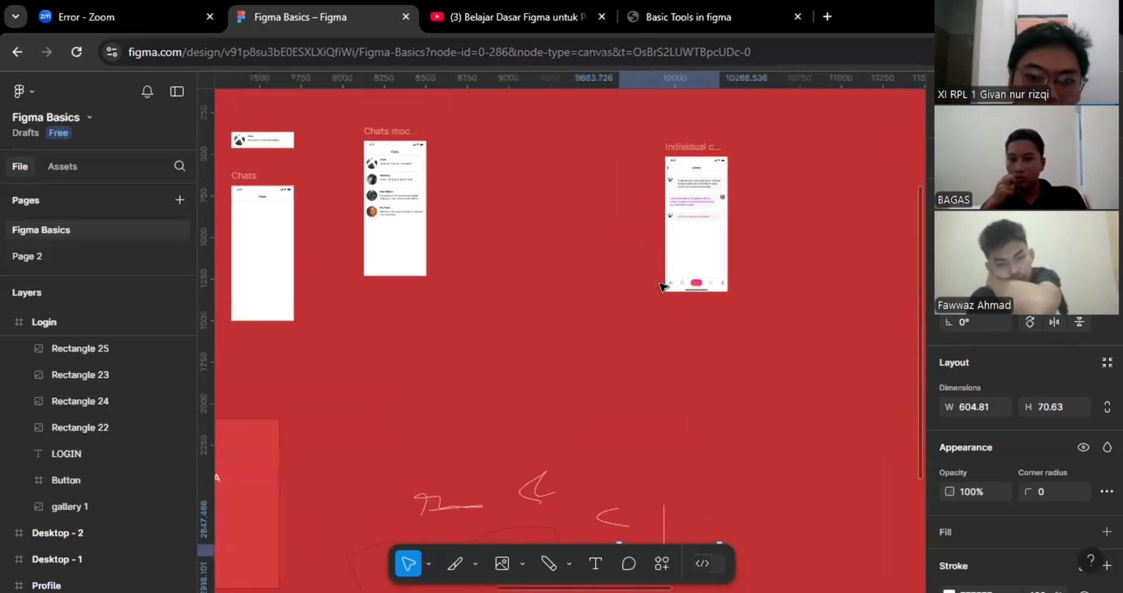
{"action": "scroll", "coordinate": [639, 316], "scroll_direction": "left", "scroll_amount": 6}
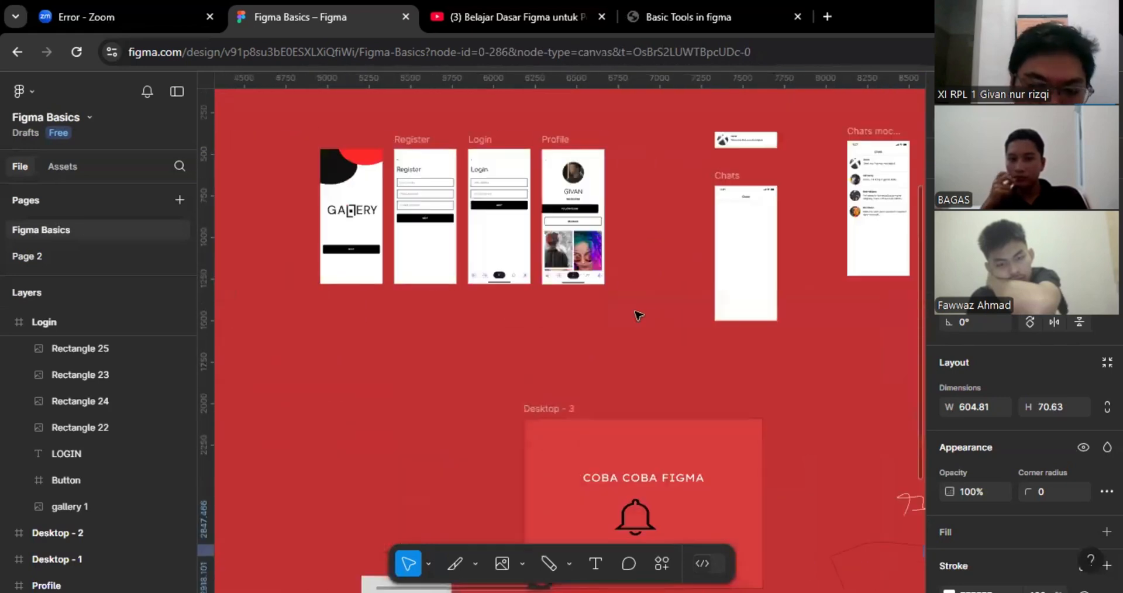
{"action": "scroll", "coordinate": [637, 314], "scroll_direction": "up", "scroll_amount": 5}
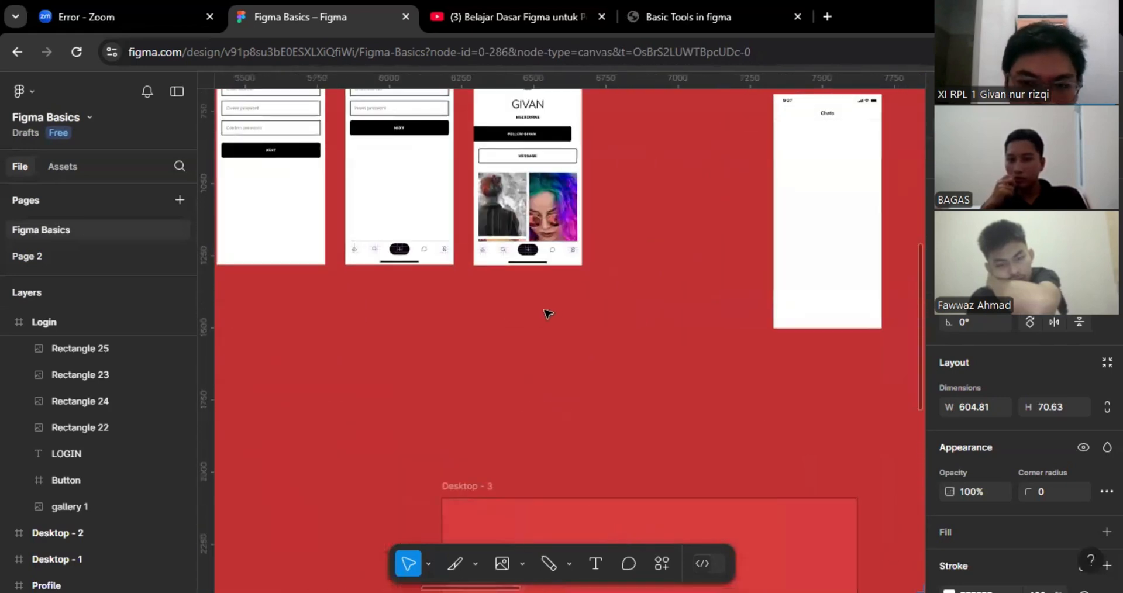
{"action": "scroll", "coordinate": [548, 314], "scroll_direction": "up", "scroll_amount": 3}
{"action": "scroll", "coordinate": [548, 314], "scroll_direction": "left", "scroll_amount": 5}
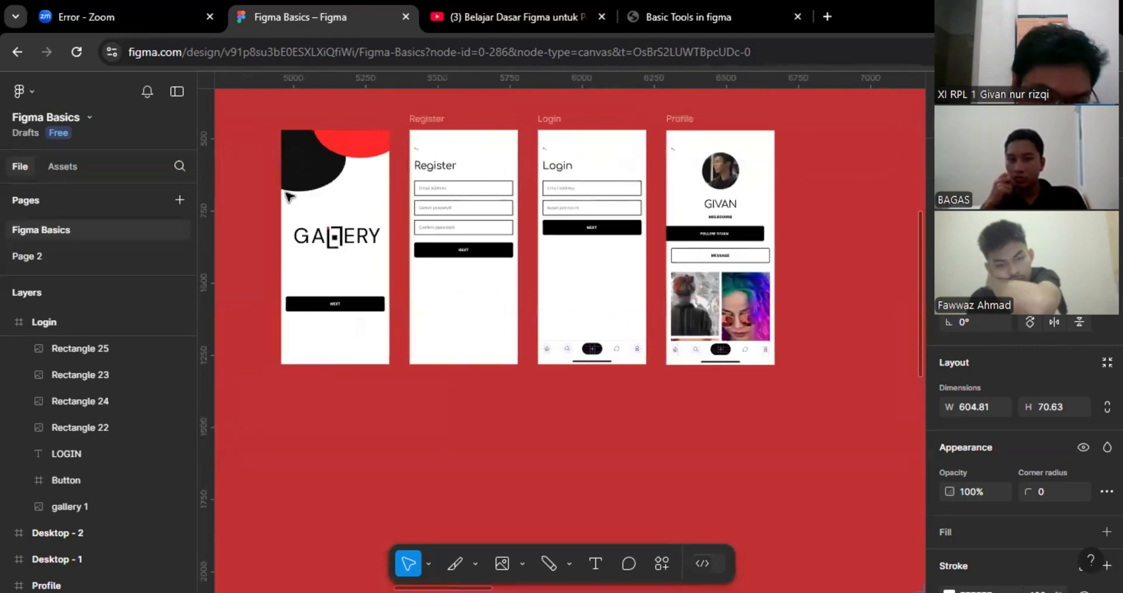
{"action": "scroll", "coordinate": [464, 244], "scroll_direction": "right", "scroll_amount": 4}
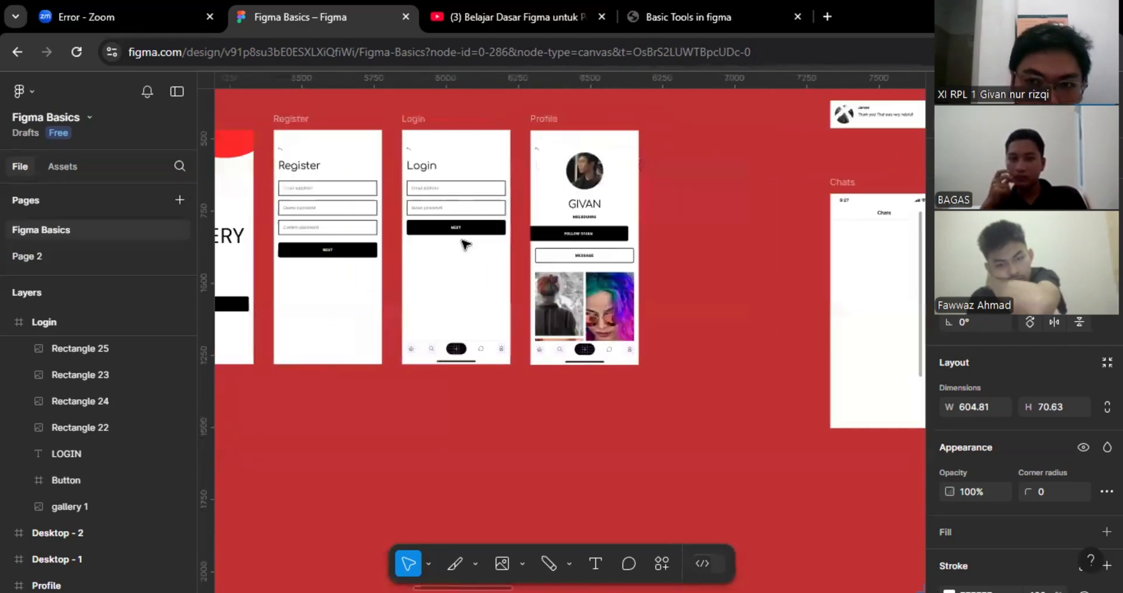
{"action": "scroll", "coordinate": [464, 245], "scroll_direction": "right", "scroll_amount": 8}
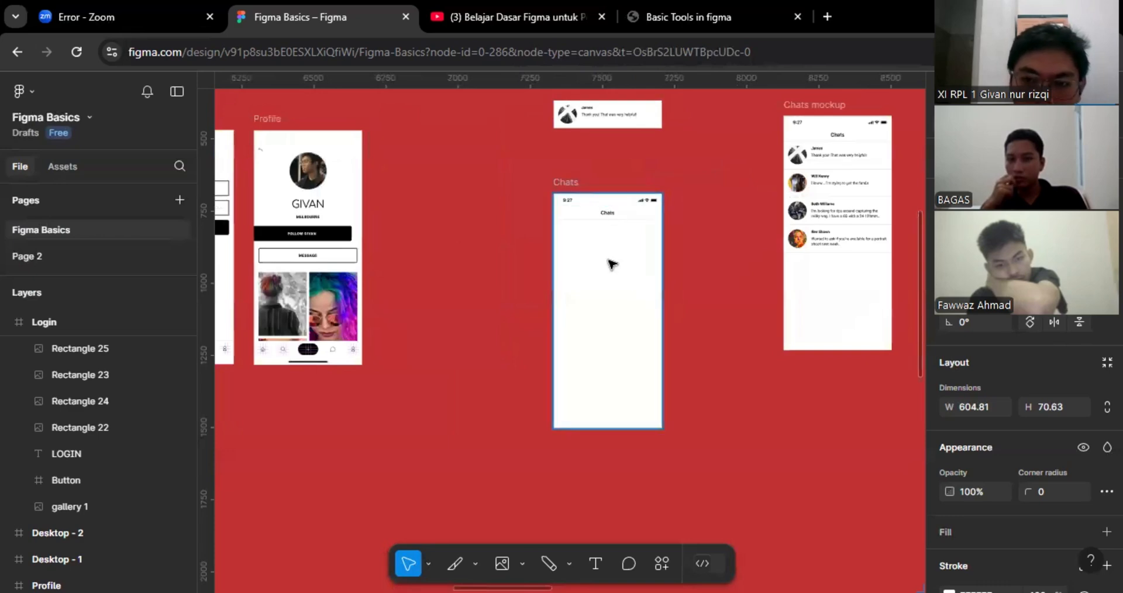
{"action": "scroll", "coordinate": [611, 264], "scroll_direction": "right", "scroll_amount": 5}
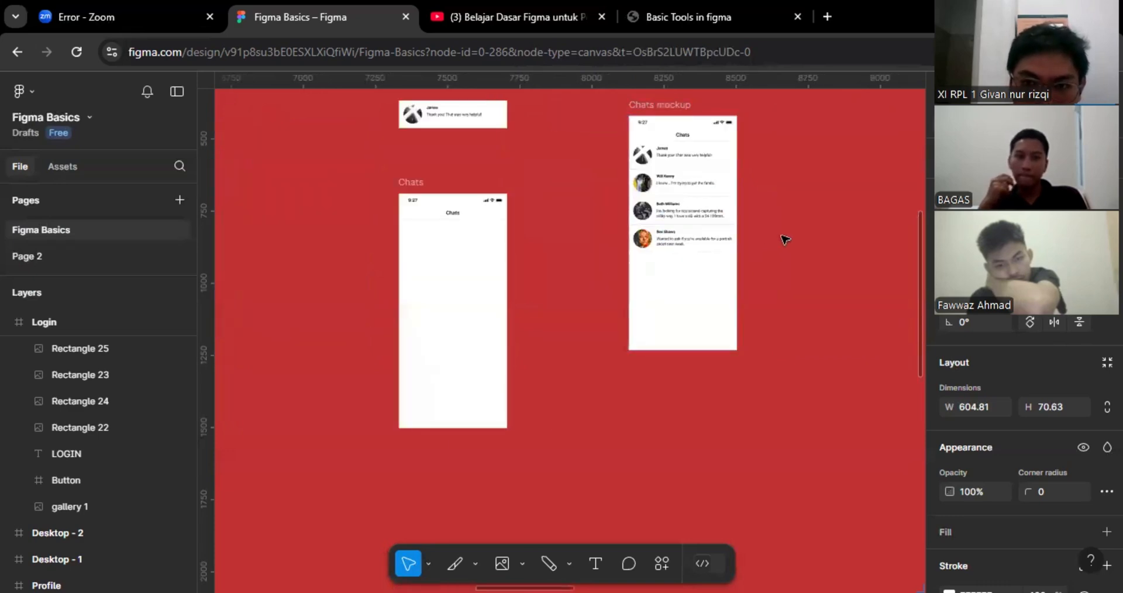
{"action": "scroll", "coordinate": [785, 240], "scroll_direction": "right", "scroll_amount": 18}
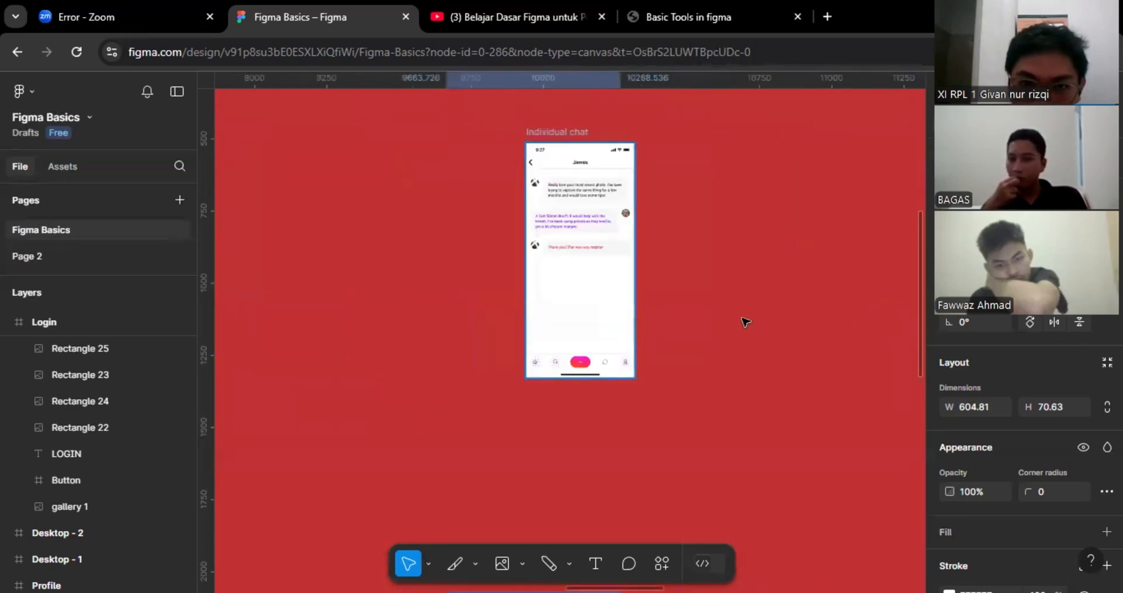
Examine the desktop Register, Desktop - 2 and Login frames more closely, comparing their forms and image grids.
{"action": "scroll", "coordinate": [746, 322], "scroll_direction": "up", "scroll_amount": 8}
{"action": "scroll", "coordinate": [746, 322], "scroll_direction": "down", "scroll_amount": 8}
{"action": "scroll", "coordinate": [746, 322], "scroll_direction": "up", "scroll_amount": 20}
{"action": "scroll", "coordinate": [745, 323], "scroll_direction": "right", "scroll_amount": 9}
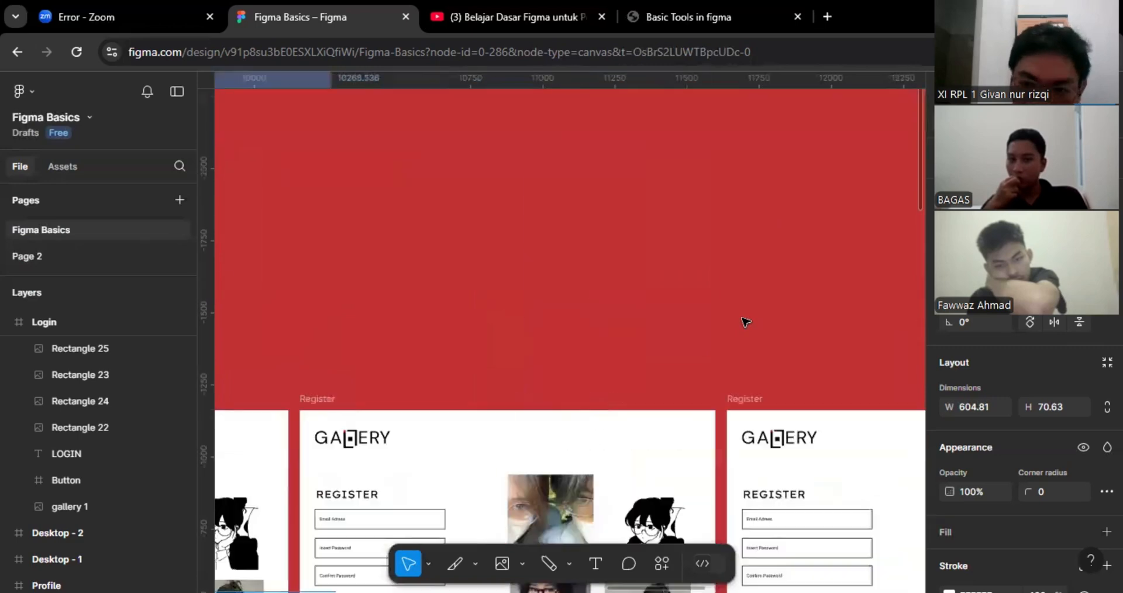
{"action": "scroll", "coordinate": [745, 322], "scroll_direction": "right", "scroll_amount": 3}
{"action": "scroll", "coordinate": [746, 322], "scroll_direction": "down", "scroll_amount": 5}
{"action": "scroll", "coordinate": [746, 322], "scroll_direction": "right", "scroll_amount": 6}
{"action": "scroll", "coordinate": [746, 322], "scroll_direction": "left", "scroll_amount": 6}
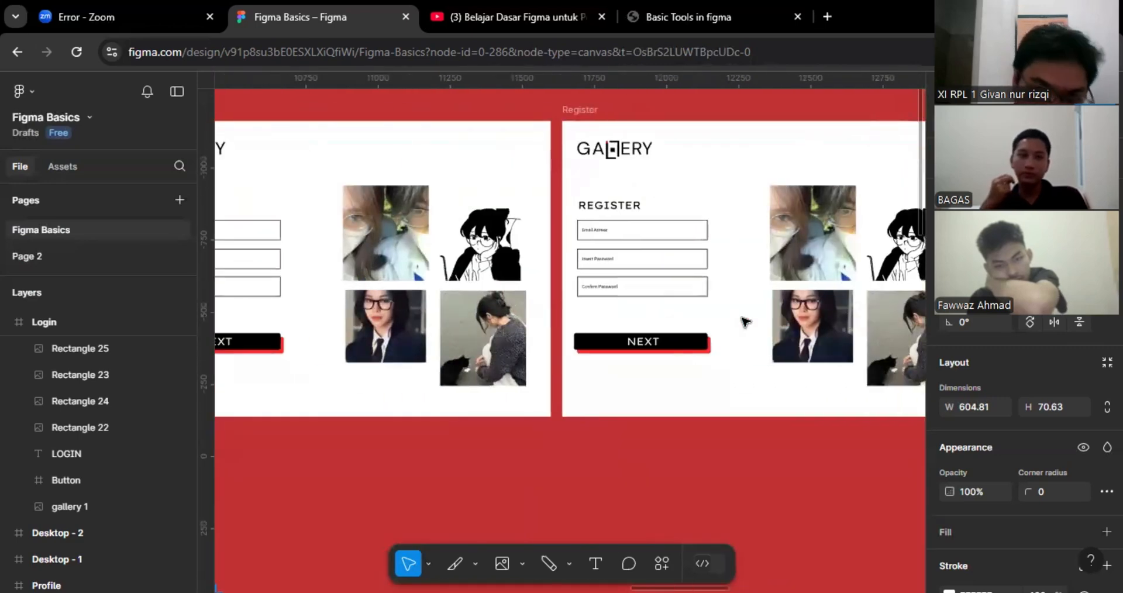
{"action": "scroll", "coordinate": [746, 323], "scroll_direction": "left", "scroll_amount": 20}
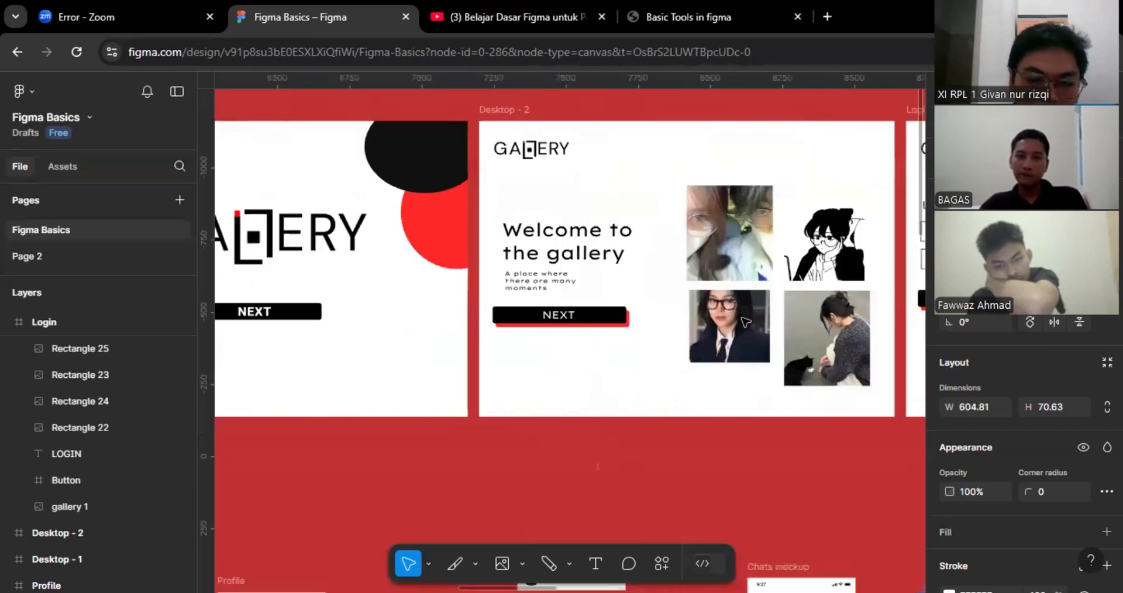
{"action": "scroll", "coordinate": [746, 322], "scroll_direction": "left", "scroll_amount": 3}
{"action": "scroll", "coordinate": [746, 322], "scroll_direction": "right", "scroll_amount": 12}
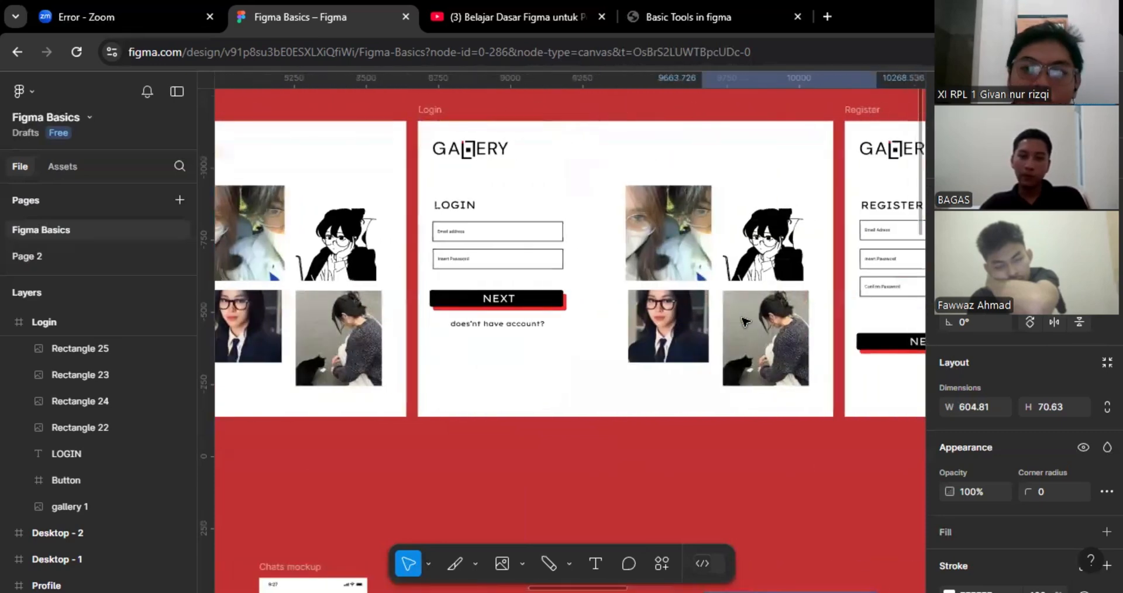
{"action": "scroll", "coordinate": [746, 323], "scroll_direction": "right", "scroll_amount": 15}
{"action": "scroll", "coordinate": [745, 322], "scroll_direction": "left", "scroll_amount": 6}
{"action": "scroll", "coordinate": [746, 322], "scroll_direction": "up", "scroll_amount": 3}
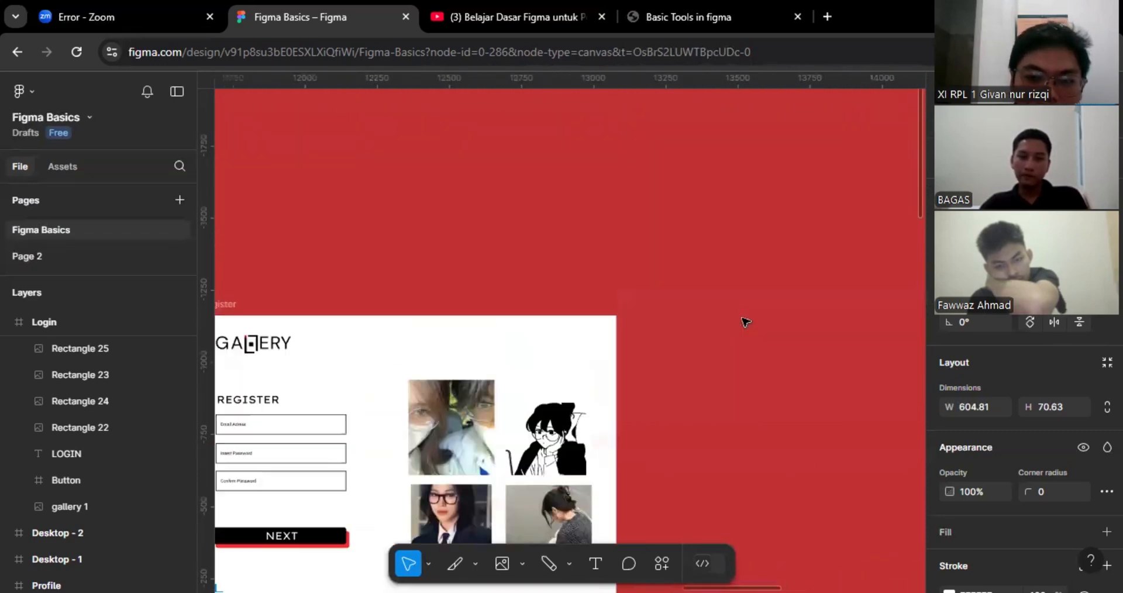
{"action": "scroll", "coordinate": [746, 323], "scroll_direction": "up", "scroll_amount": 5}
View the mobile Discover and Search frames below the last desktop Register frame.
{"action": "scroll", "coordinate": [746, 323], "scroll_direction": "down", "scroll_amount": 12}
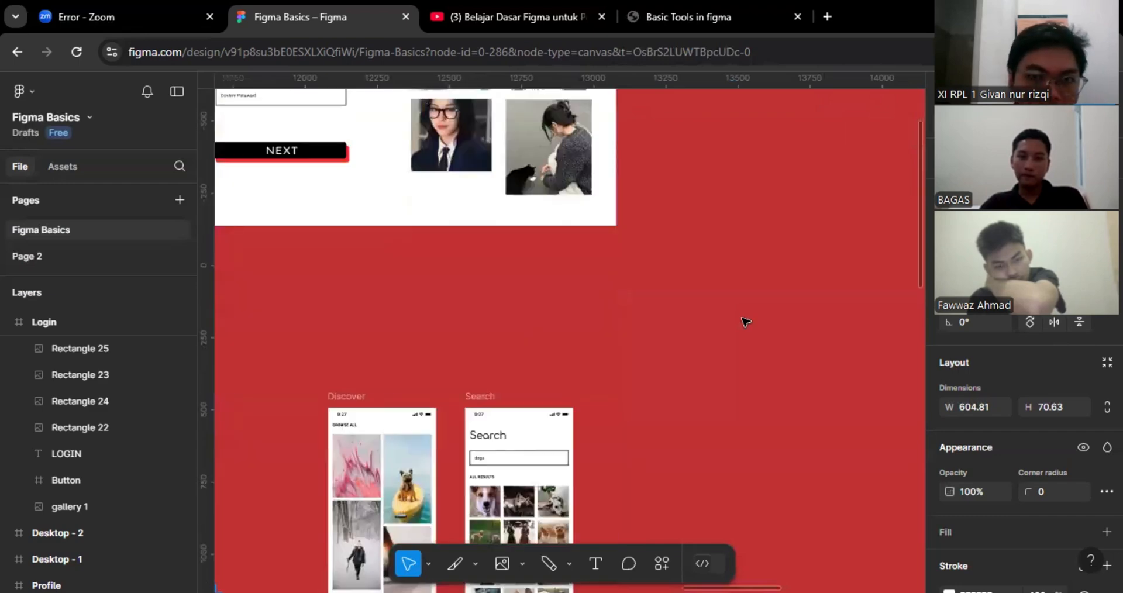
{"action": "scroll", "coordinate": [672, 288], "scroll_direction": "down", "scroll_amount": 3}
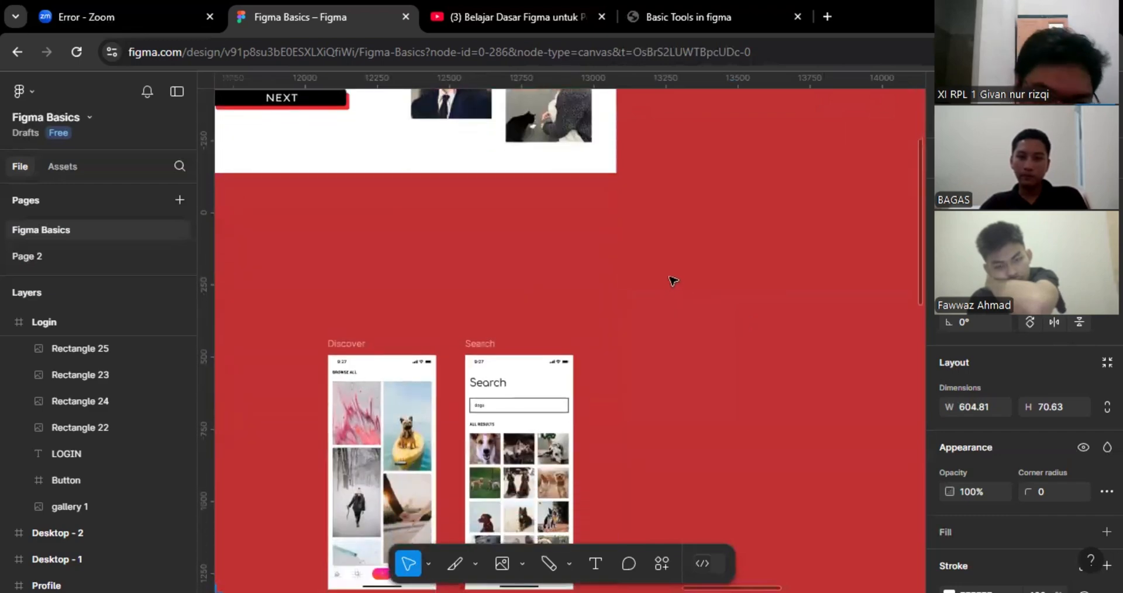
{"action": "scroll", "coordinate": [644, 256], "scroll_direction": "down", "scroll_amount": 6}
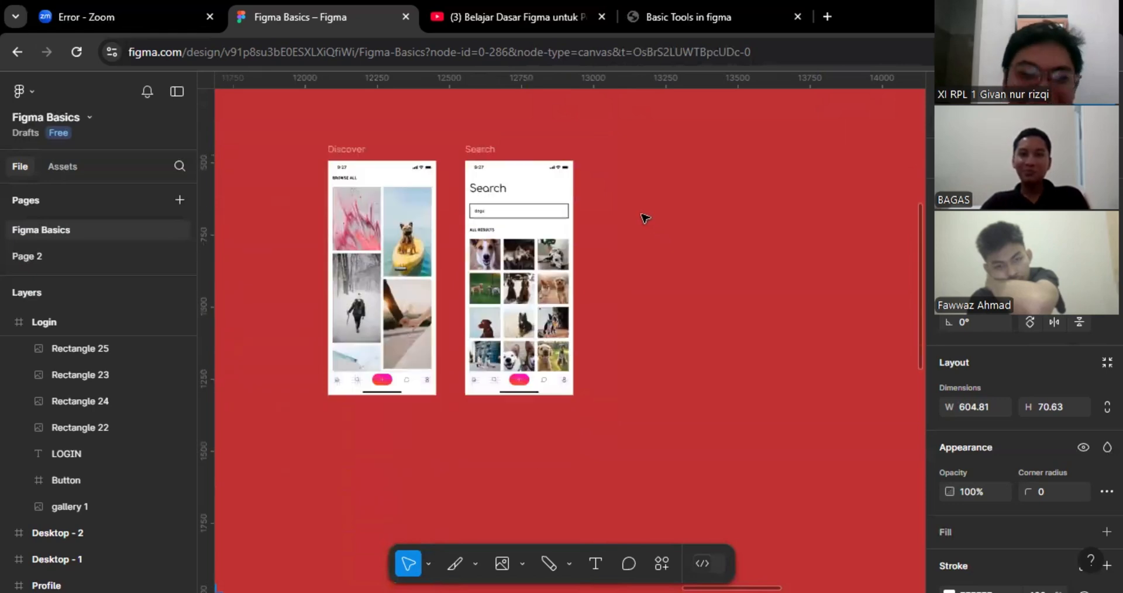
{"action": "scroll", "coordinate": [602, 234], "scroll_direction": "up", "scroll_amount": 1}
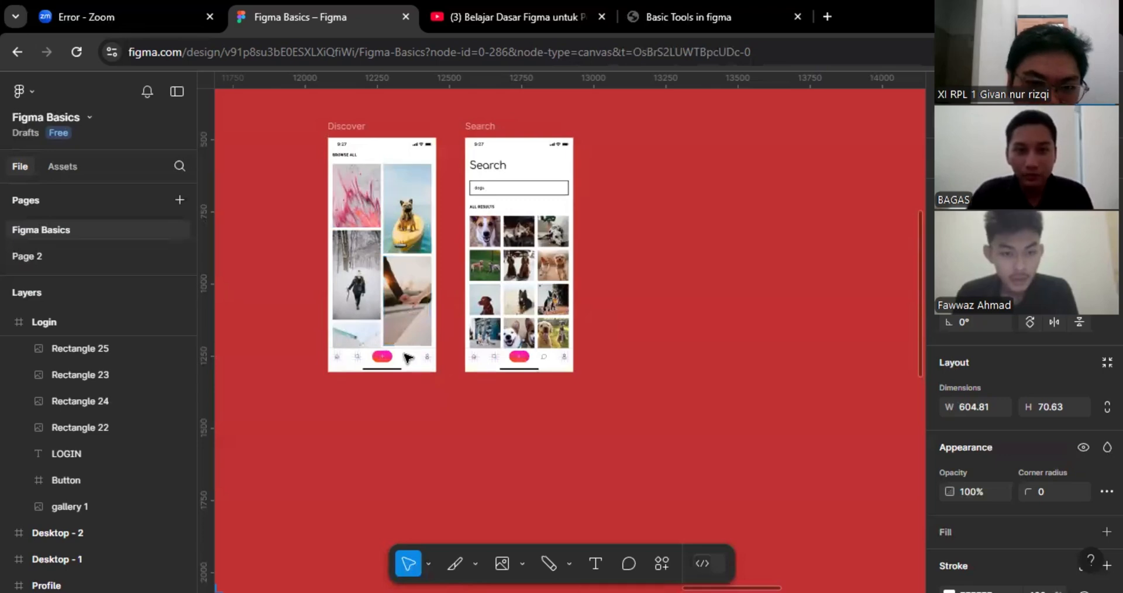
{"action": "scroll", "coordinate": [497, 234], "scroll_direction": "down", "scroll_amount": 1}
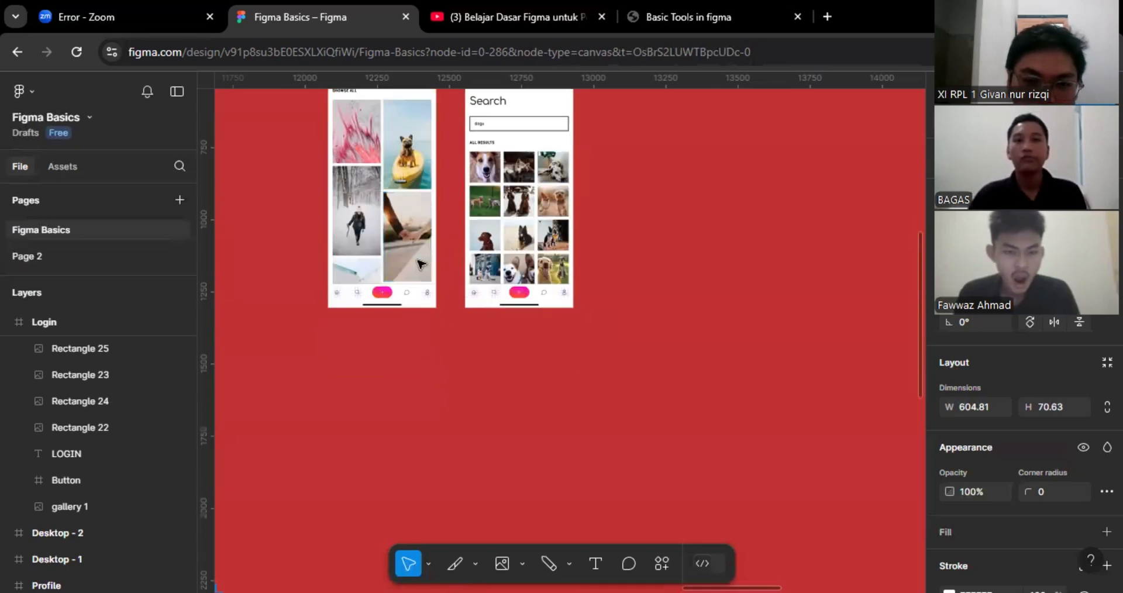
{"action": "scroll", "coordinate": [444, 252], "scroll_direction": "up", "scroll_amount": 3}
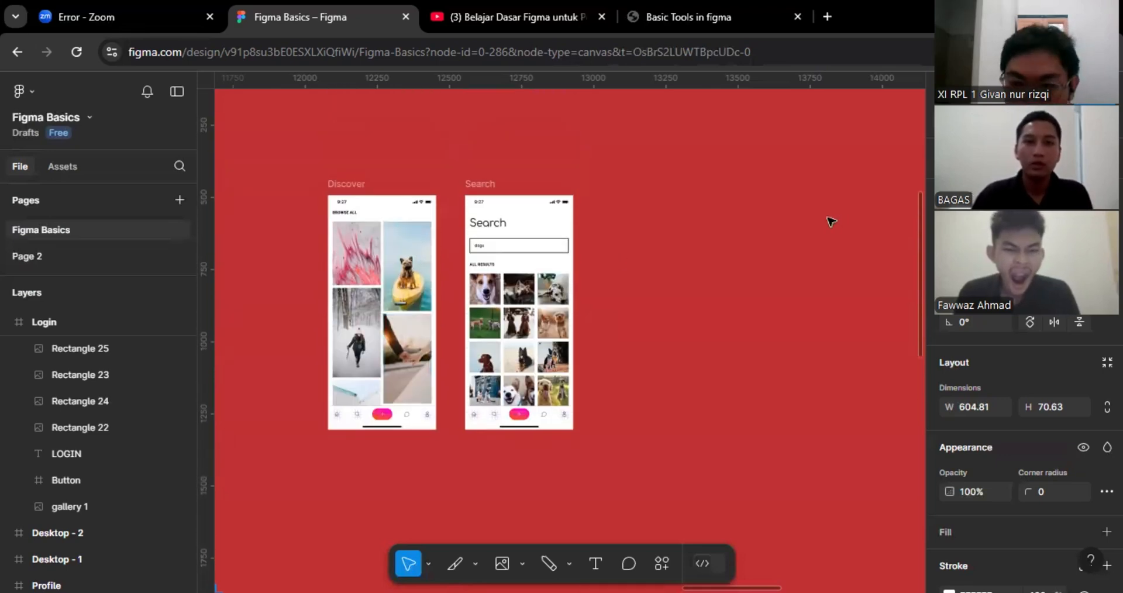
{"action": "scroll", "coordinate": [720, 245], "scroll_direction": "up", "scroll_amount": 5}
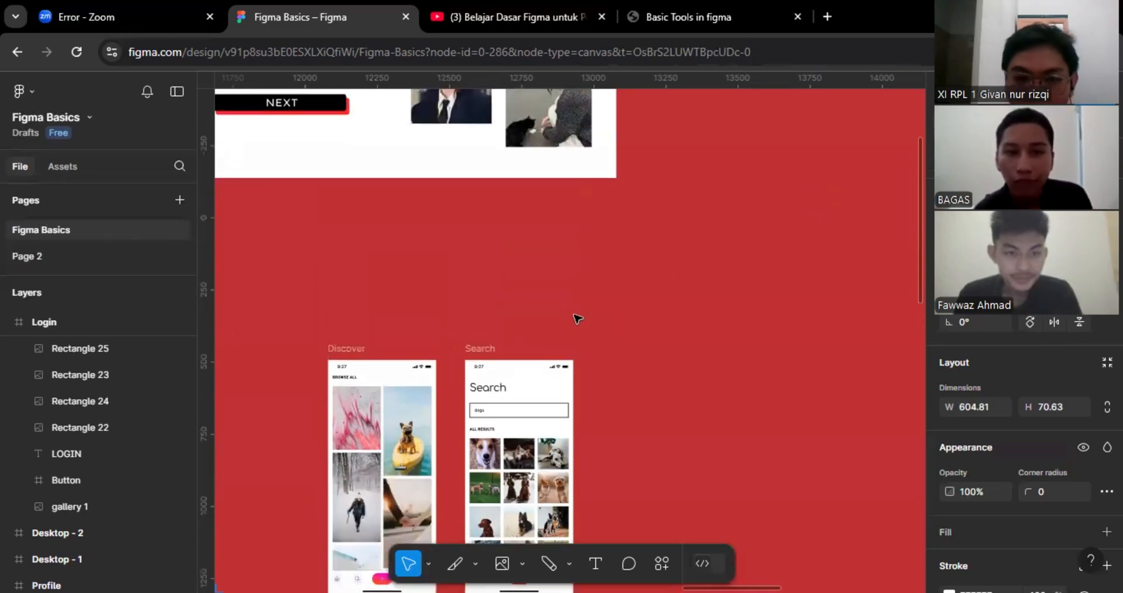
{"action": "scroll", "coordinate": [578, 317], "scroll_direction": "up", "scroll_amount": 7}
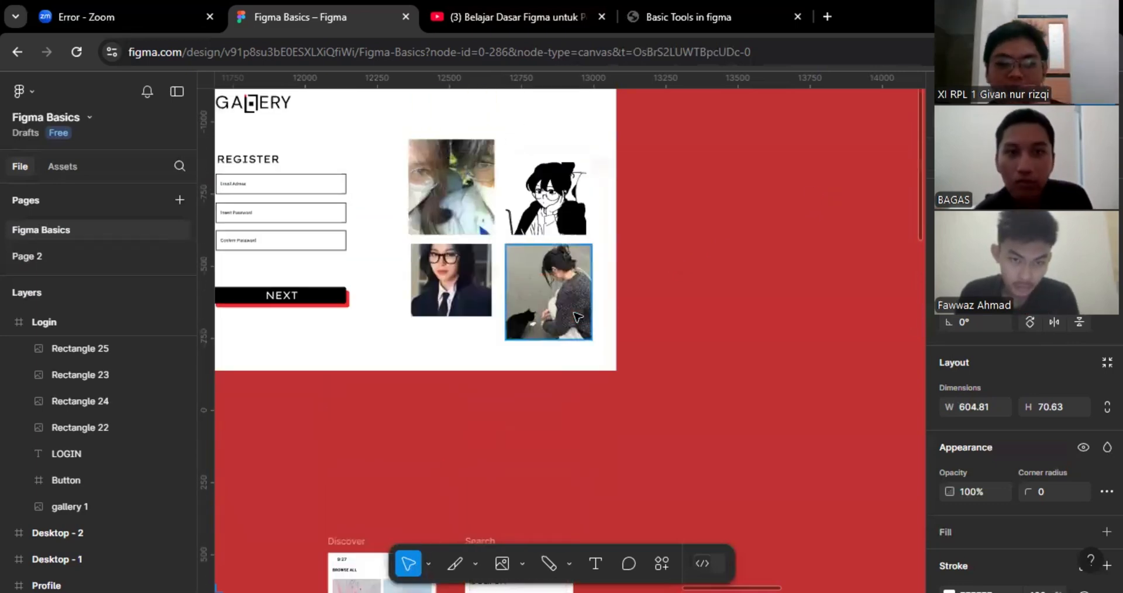
{"action": "scroll", "coordinate": [578, 317], "scroll_direction": "up", "scroll_amount": 15}
{"action": "scroll", "coordinate": [578, 316], "scroll_direction": "left", "scroll_amount": 16}
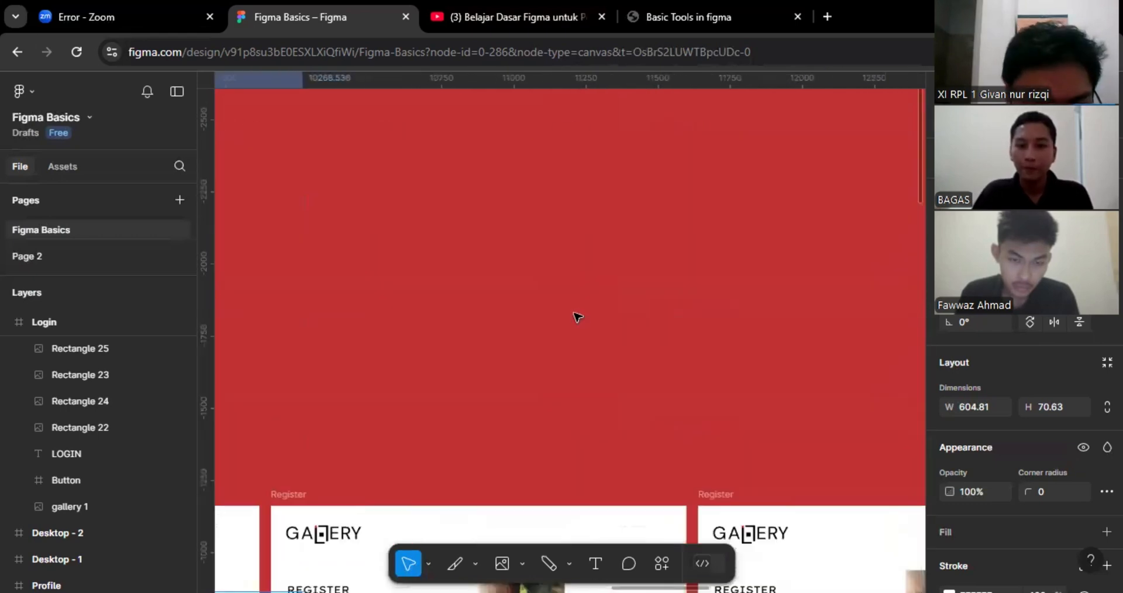
{"action": "scroll", "coordinate": [578, 317], "scroll_direction": "down", "scroll_amount": 3}
{"action": "scroll", "coordinate": [578, 317], "scroll_direction": "down", "scroll_amount": 3, "text": "ctrl"}
{"action": "scroll", "coordinate": [578, 317], "scroll_direction": "down", "scroll_amount": 5}
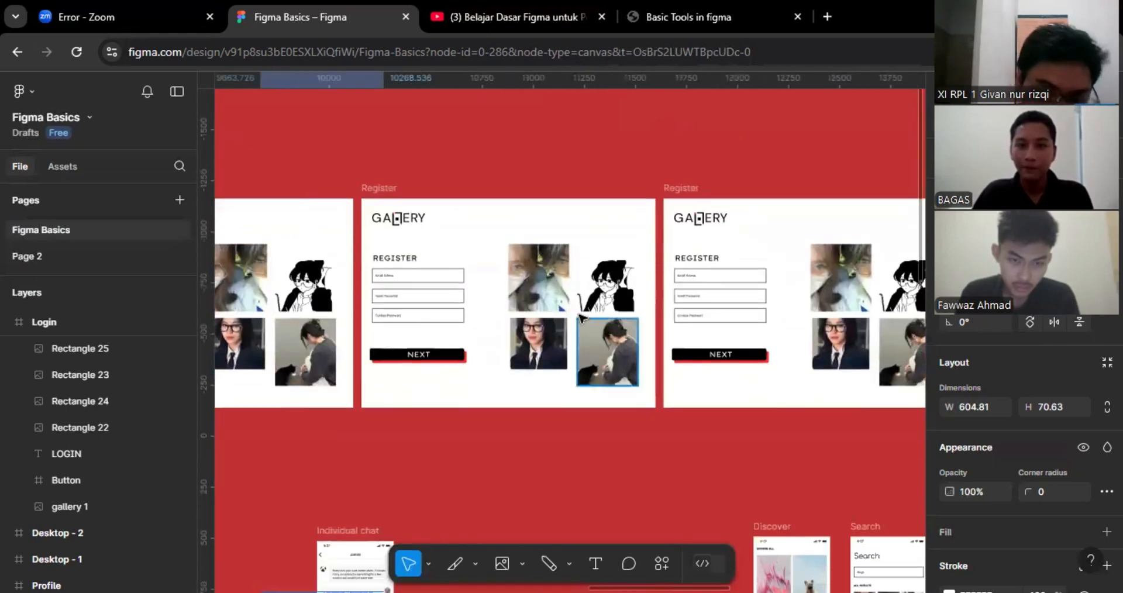
{"action": "scroll", "coordinate": [581, 317], "scroll_direction": "down", "scroll_amount": 12}
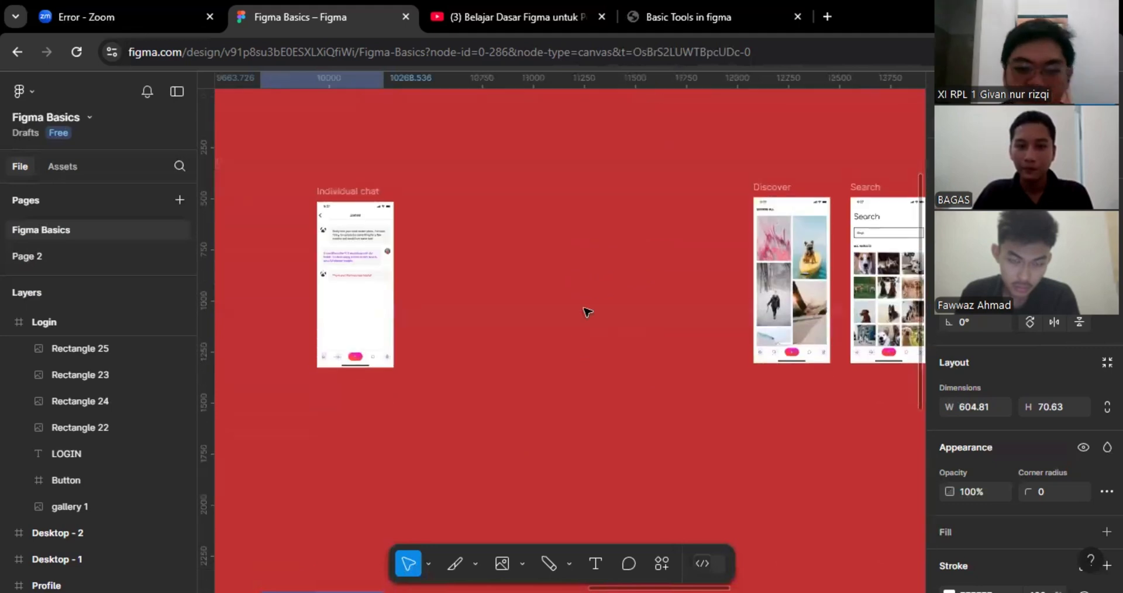
{"action": "scroll", "coordinate": [602, 303], "scroll_direction": "down", "scroll_amount": 1}
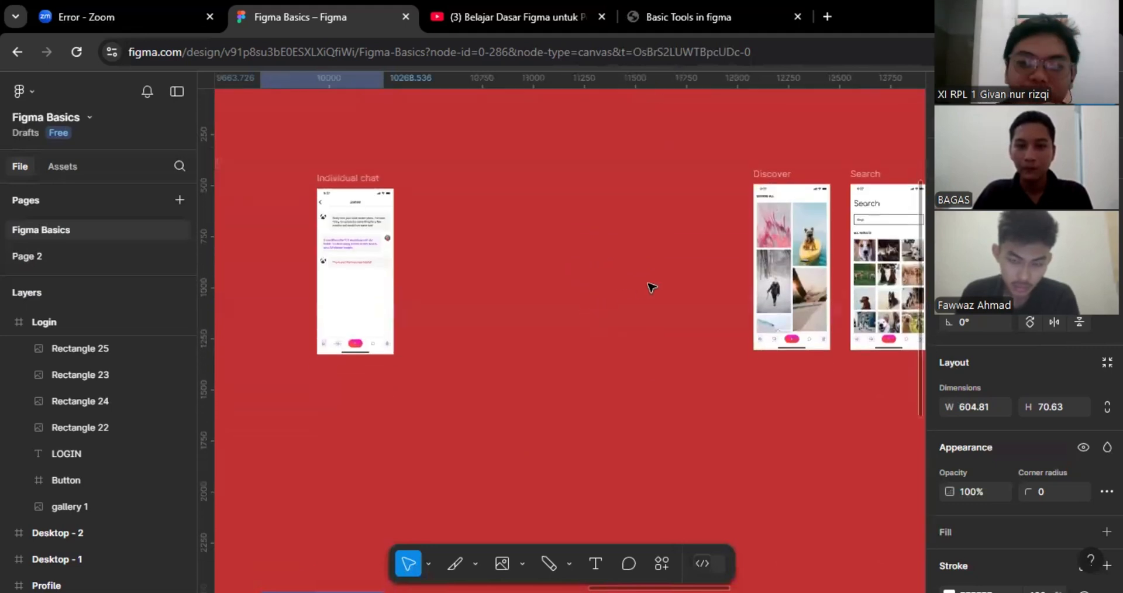
{"action": "scroll", "coordinate": [651, 286], "scroll_direction": "right", "scroll_amount": 11}
{"action": "scroll", "coordinate": [651, 287], "scroll_direction": "up", "scroll_amount": 3}
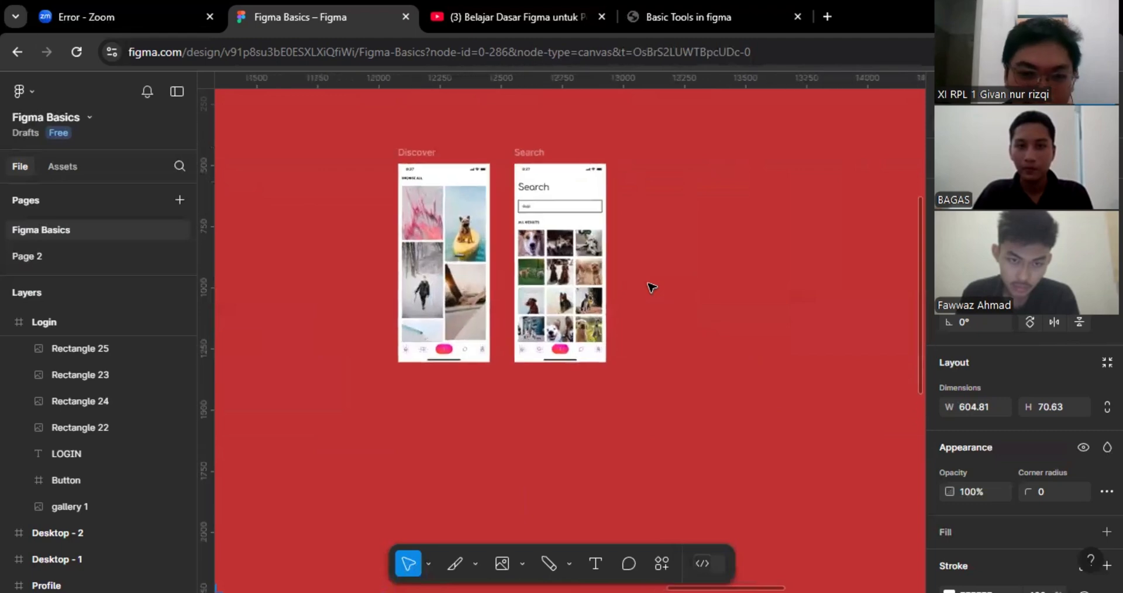
{"action": "scroll", "coordinate": [653, 282], "scroll_direction": "up", "scroll_amount": 10}
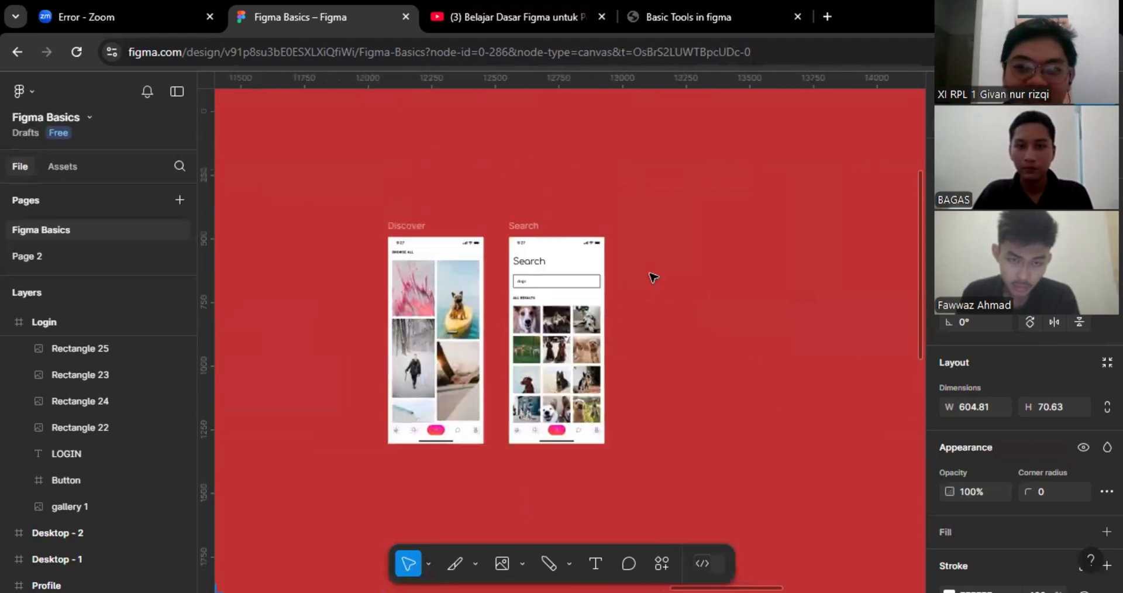
Look back over the desktop gallery frames, from the last Register frame through Login and Desktop - 2 to the opening GALLERY screen.
{"action": "scroll", "coordinate": [653, 272], "scroll_direction": "left", "scroll_amount": 5}
{"action": "scroll", "coordinate": [653, 271], "scroll_direction": "up", "scroll_amount": 3}
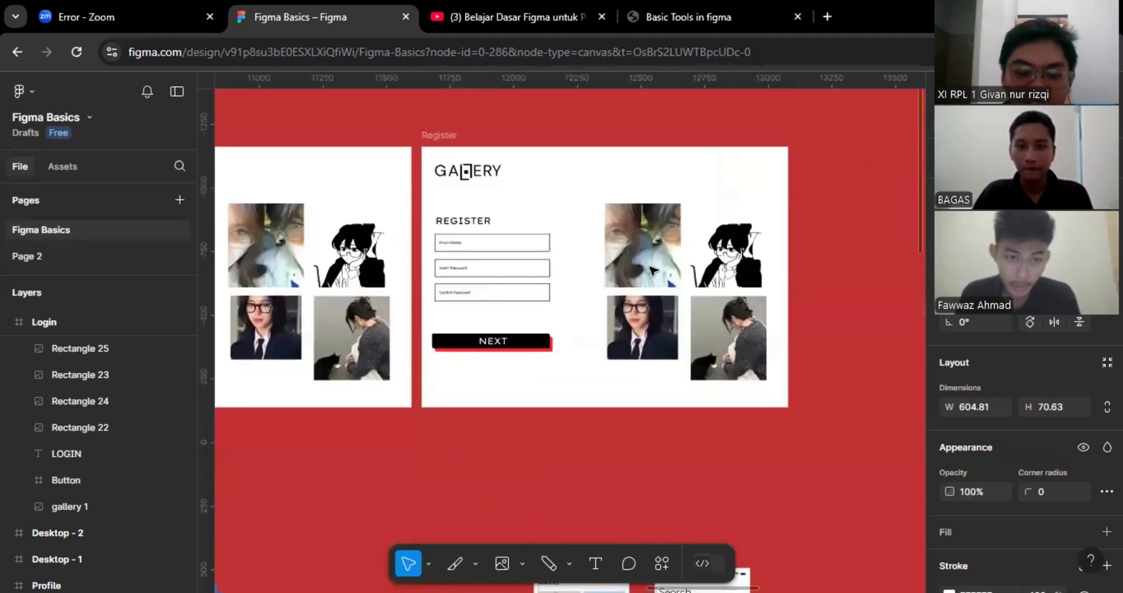
{"action": "scroll", "coordinate": [653, 271], "scroll_direction": "down", "scroll_amount": 2}
{"action": "scroll", "coordinate": [653, 270], "scroll_direction": "left", "scroll_amount": 5}
{"action": "scroll", "coordinate": [653, 270], "scroll_direction": "left", "scroll_amount": 20}
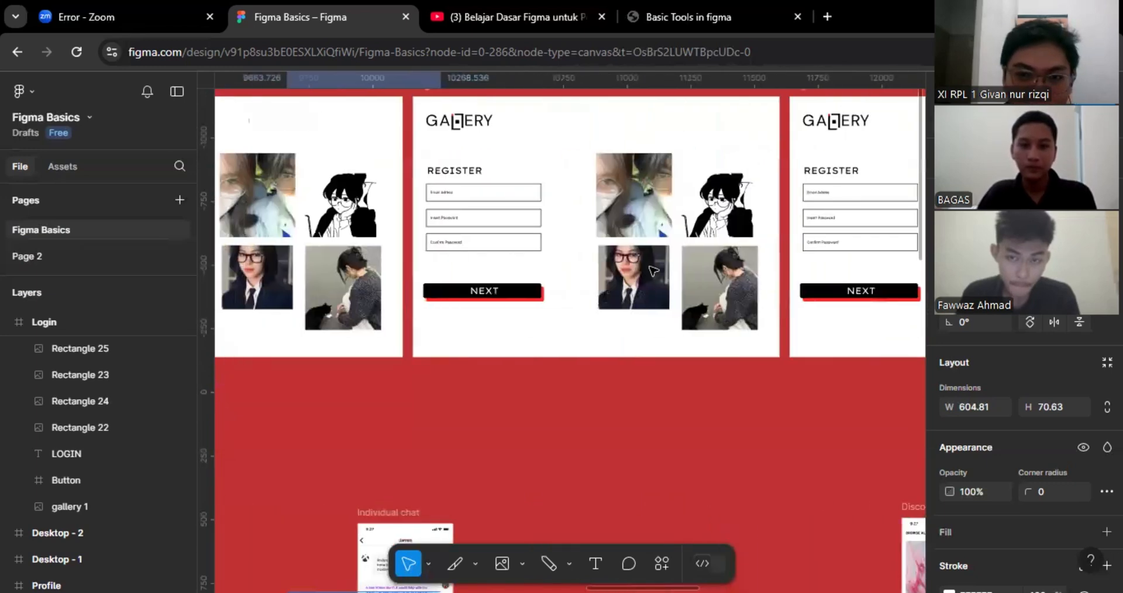
{"action": "scroll", "coordinate": [653, 271], "scroll_direction": "up", "scroll_amount": 8}
{"action": "scroll", "coordinate": [654, 271], "scroll_direction": "left", "scroll_amount": 10}
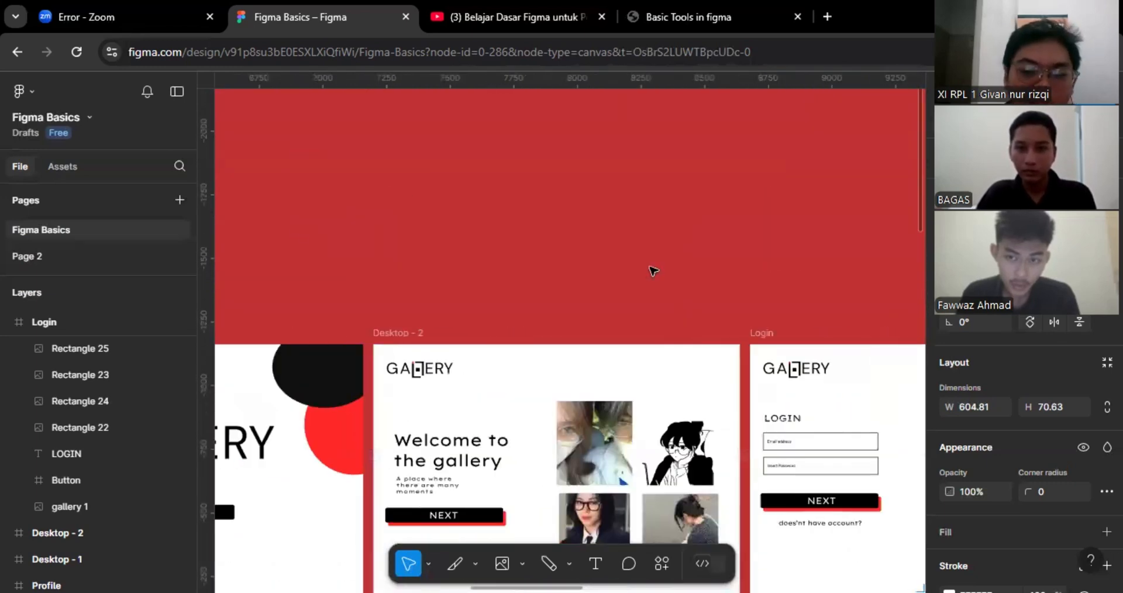
{"action": "scroll", "coordinate": [654, 271], "scroll_direction": "down", "scroll_amount": 3}
{"action": "scroll", "coordinate": [653, 271], "scroll_direction": "left", "scroll_amount": 10}
View the Desktop - 3 practice frame with the COBA COBA FIGMA text and bell icon, below the mobile designs.
{"action": "scroll", "coordinate": [653, 270], "scroll_direction": "down", "scroll_amount": 3}
{"action": "scroll", "coordinate": [653, 270], "scroll_direction": "down", "scroll_amount": 15}
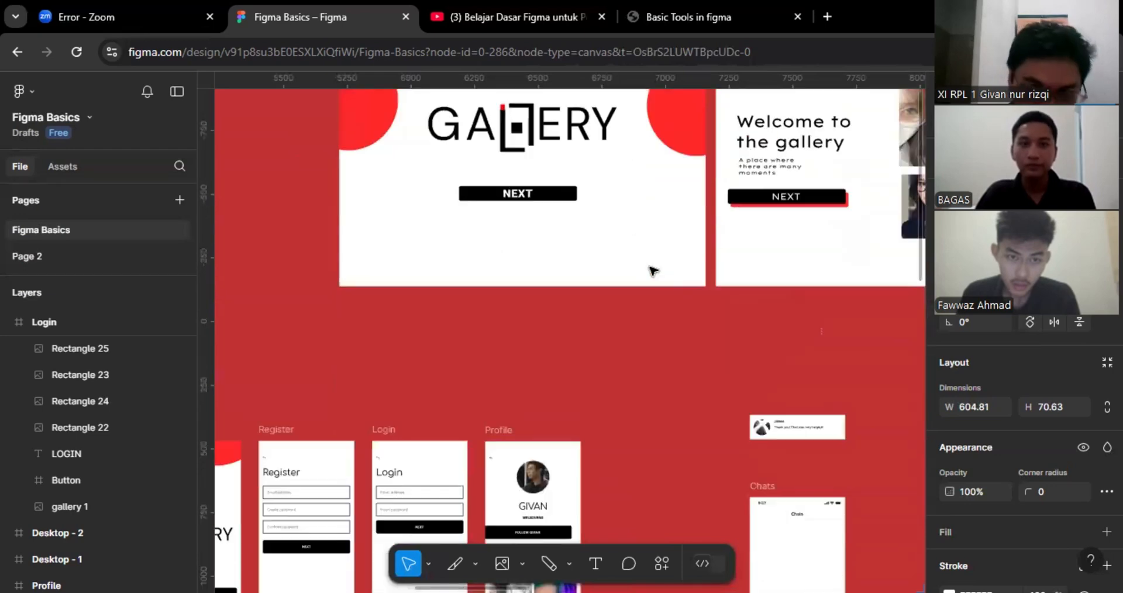
{"action": "scroll", "coordinate": [654, 270], "scroll_direction": "down", "scroll_amount": 4}
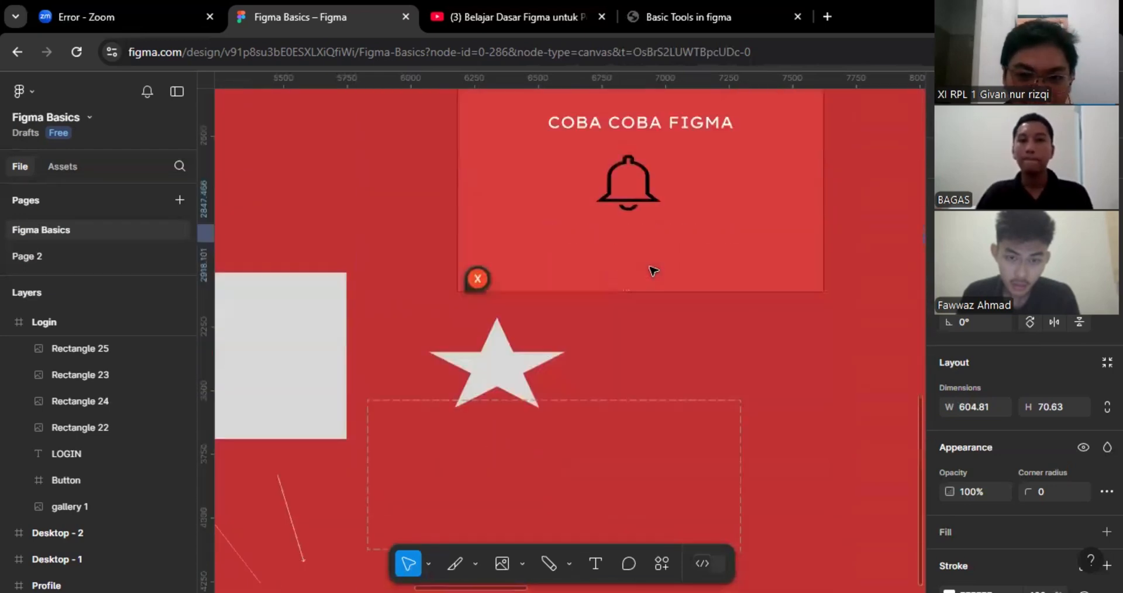
{"action": "scroll", "coordinate": [653, 270], "scroll_direction": "up", "scroll_amount": 5}
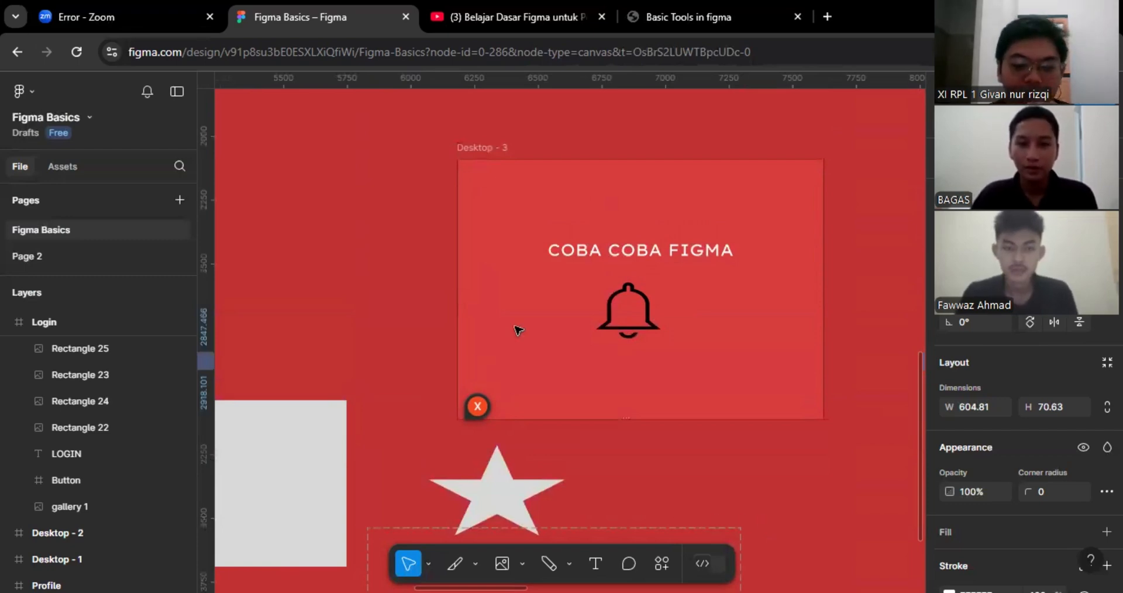
{"action": "scroll", "coordinate": [518, 325], "scroll_direction": "down", "scroll_amount": 1}
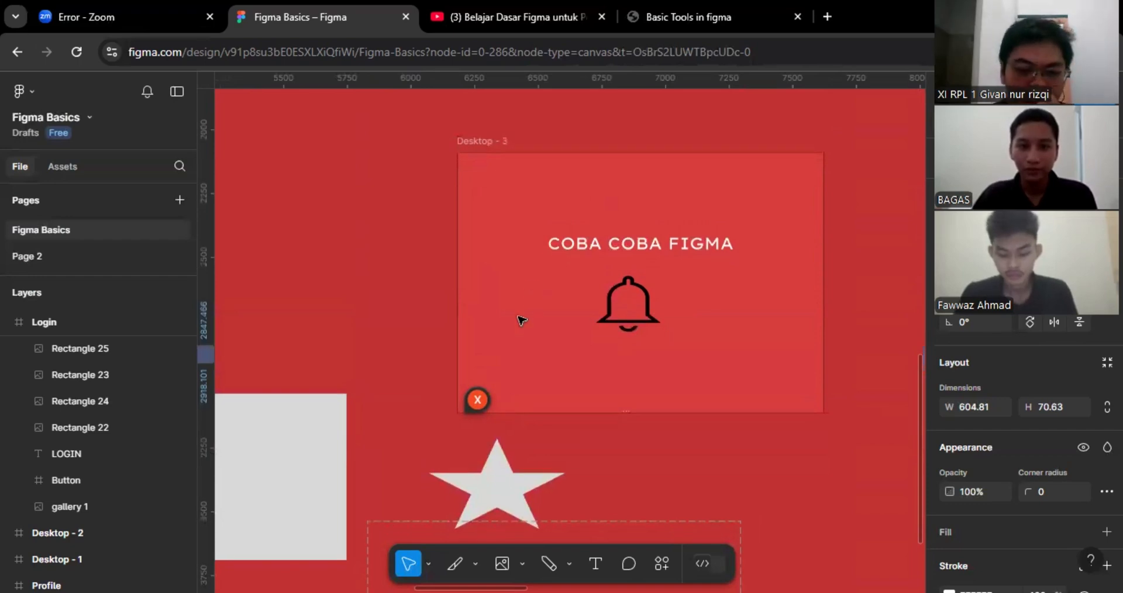